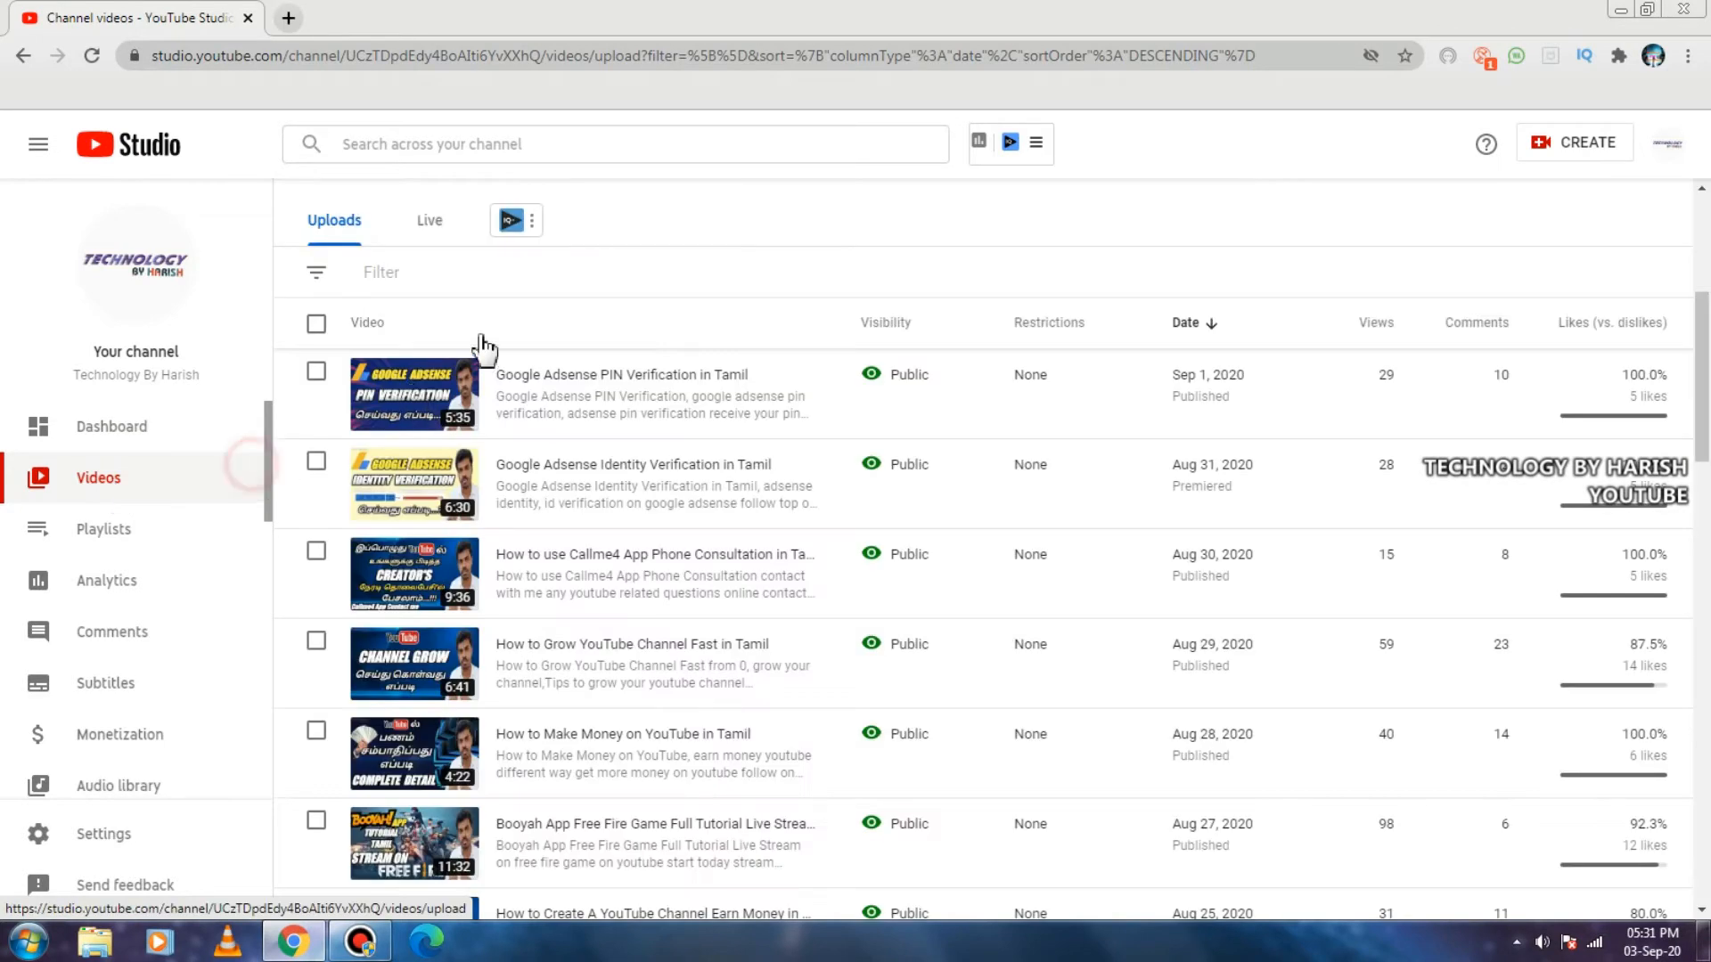
From the channel's live videos, open the upcoming stream's Live Control Room in a new browser tab and switch to it.
left_click(430, 223)
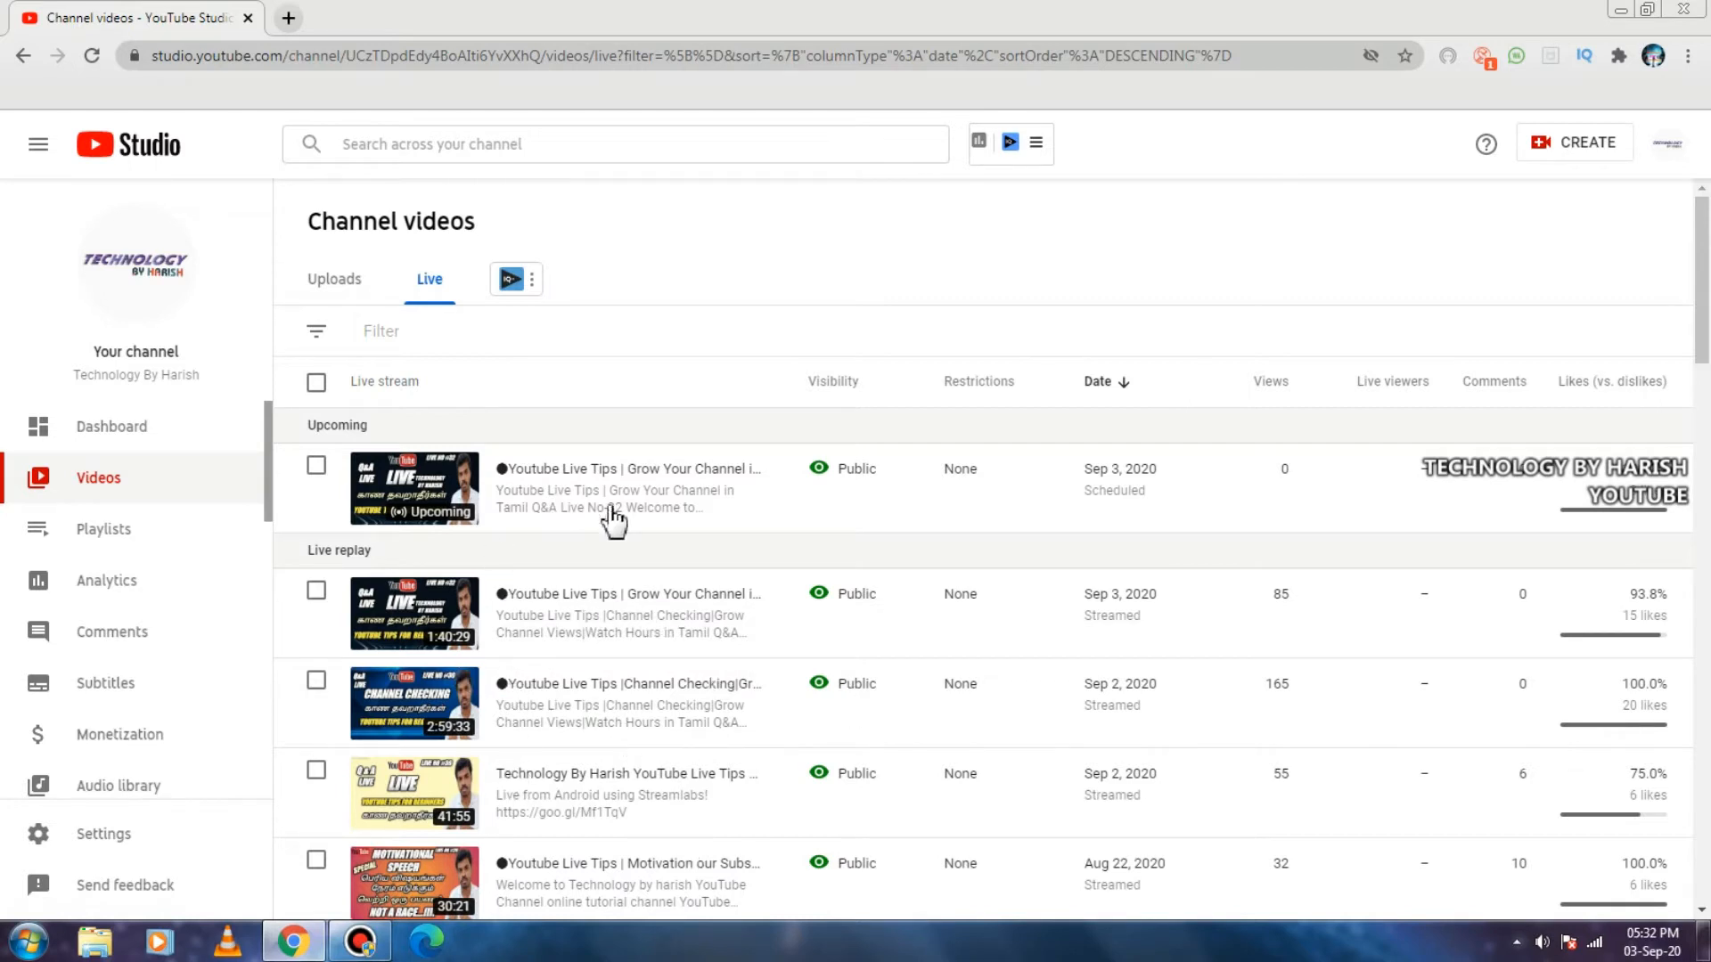
mouse_move(426, 521)
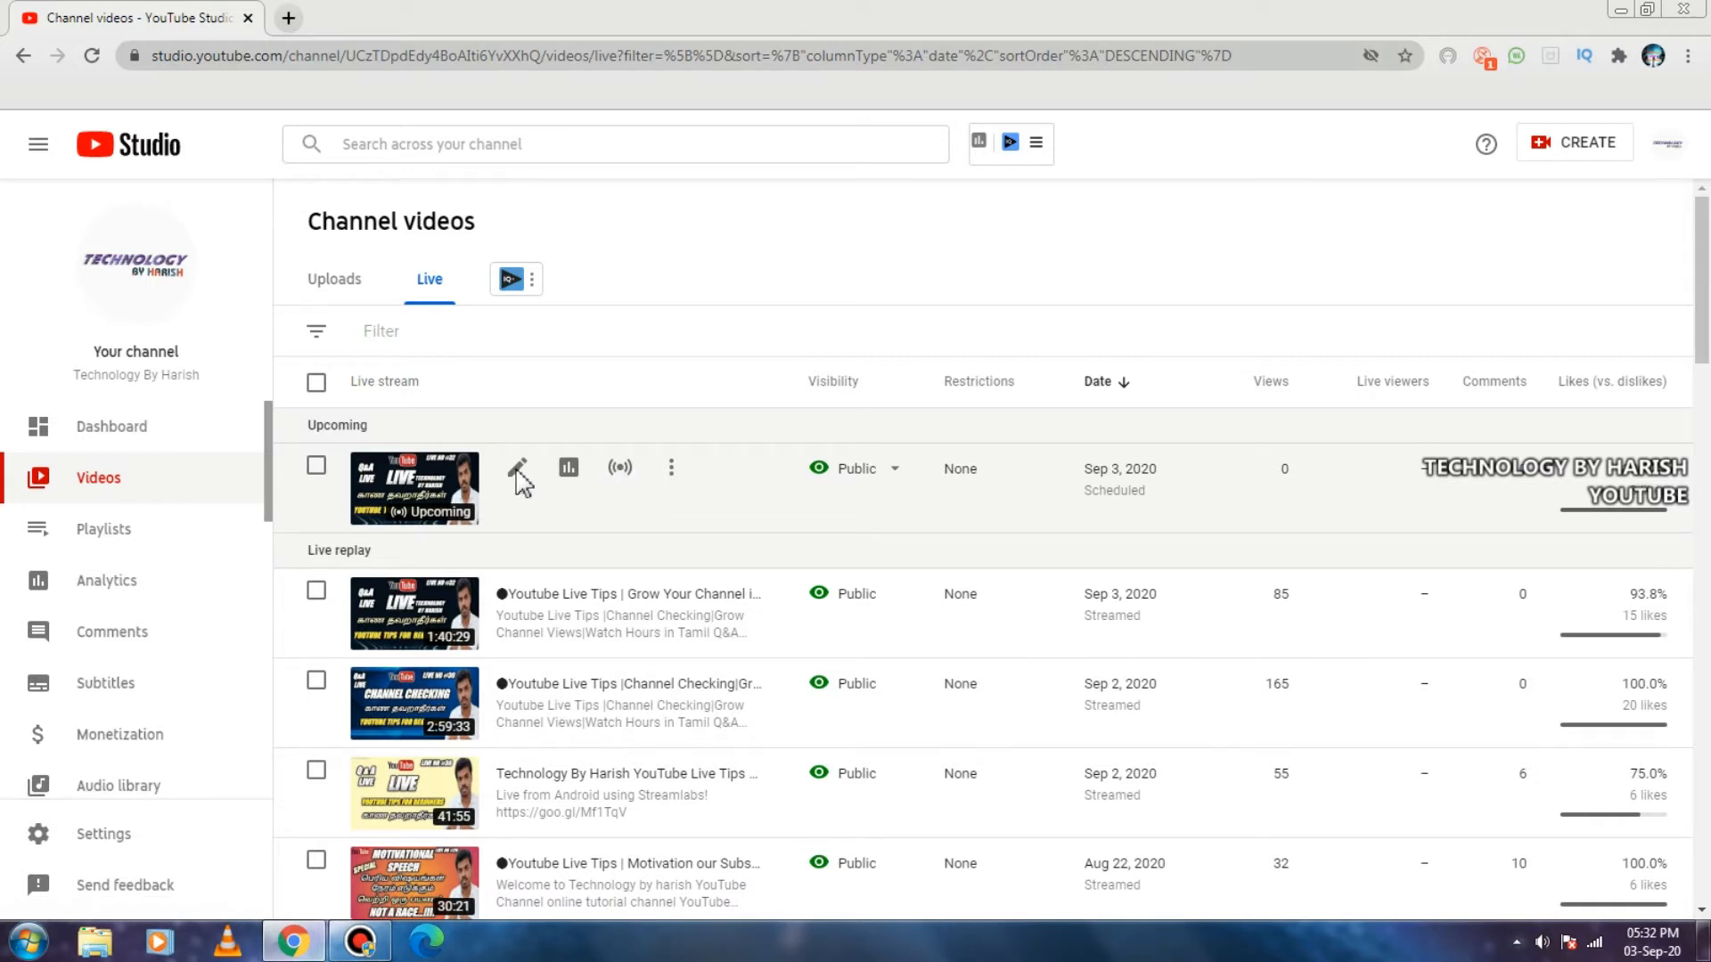
left_click(622, 480)
right_click(622, 479)
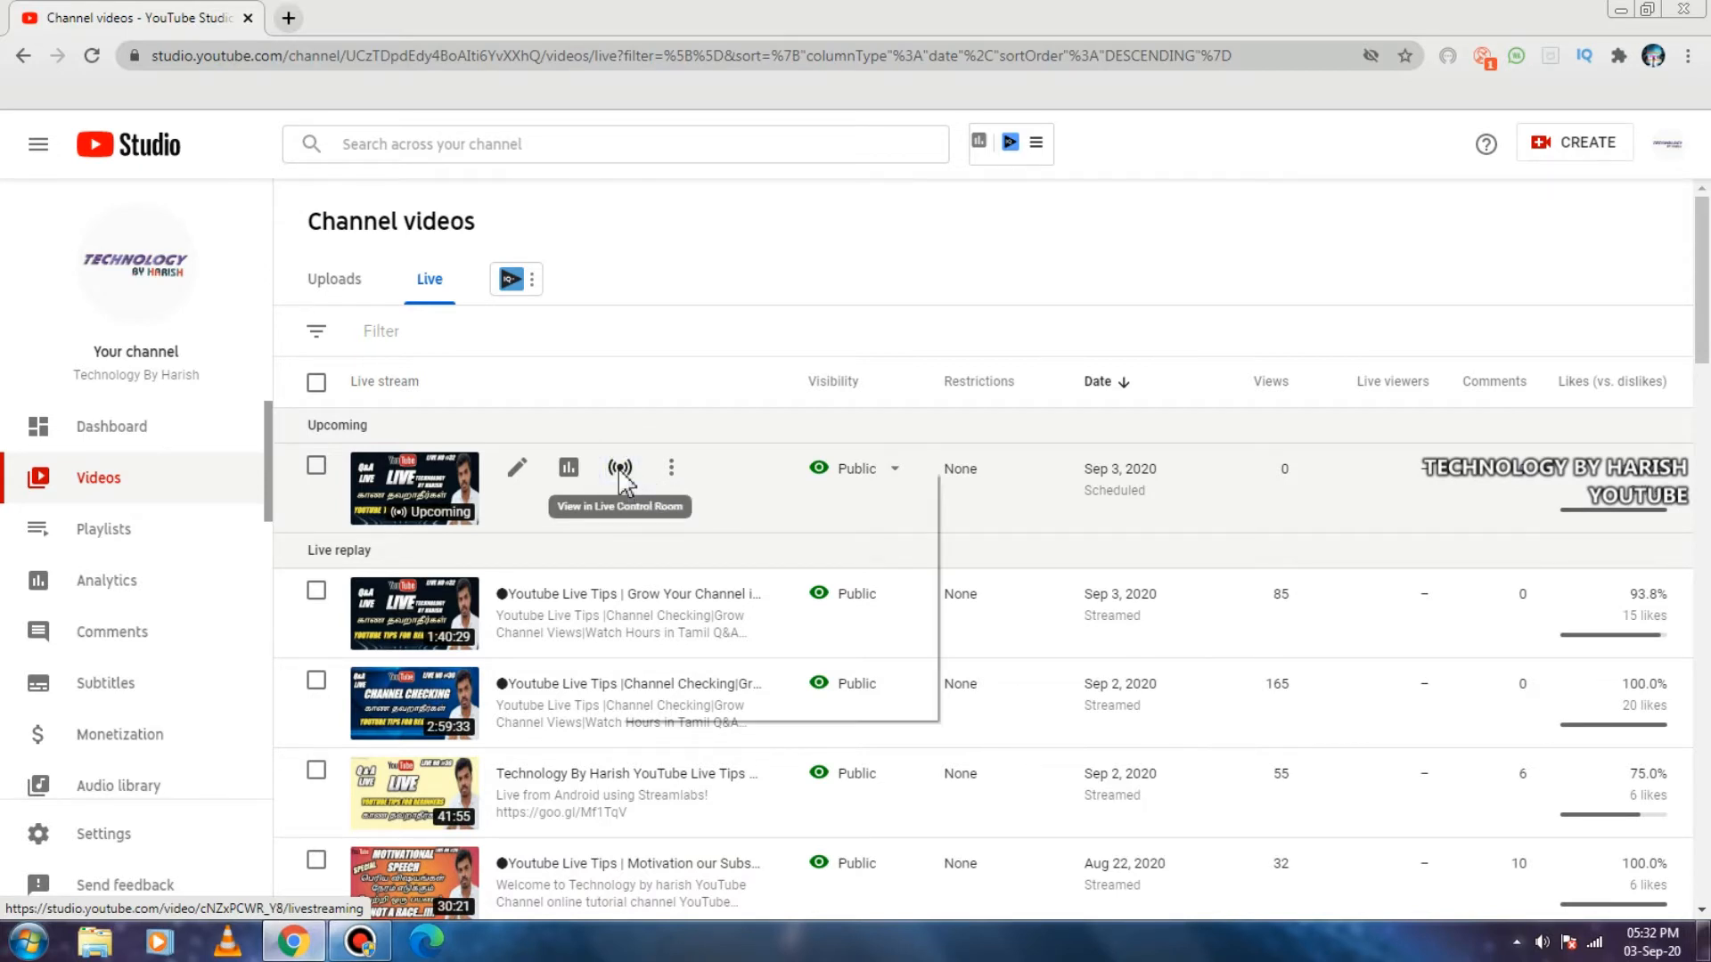
left_click(660, 489)
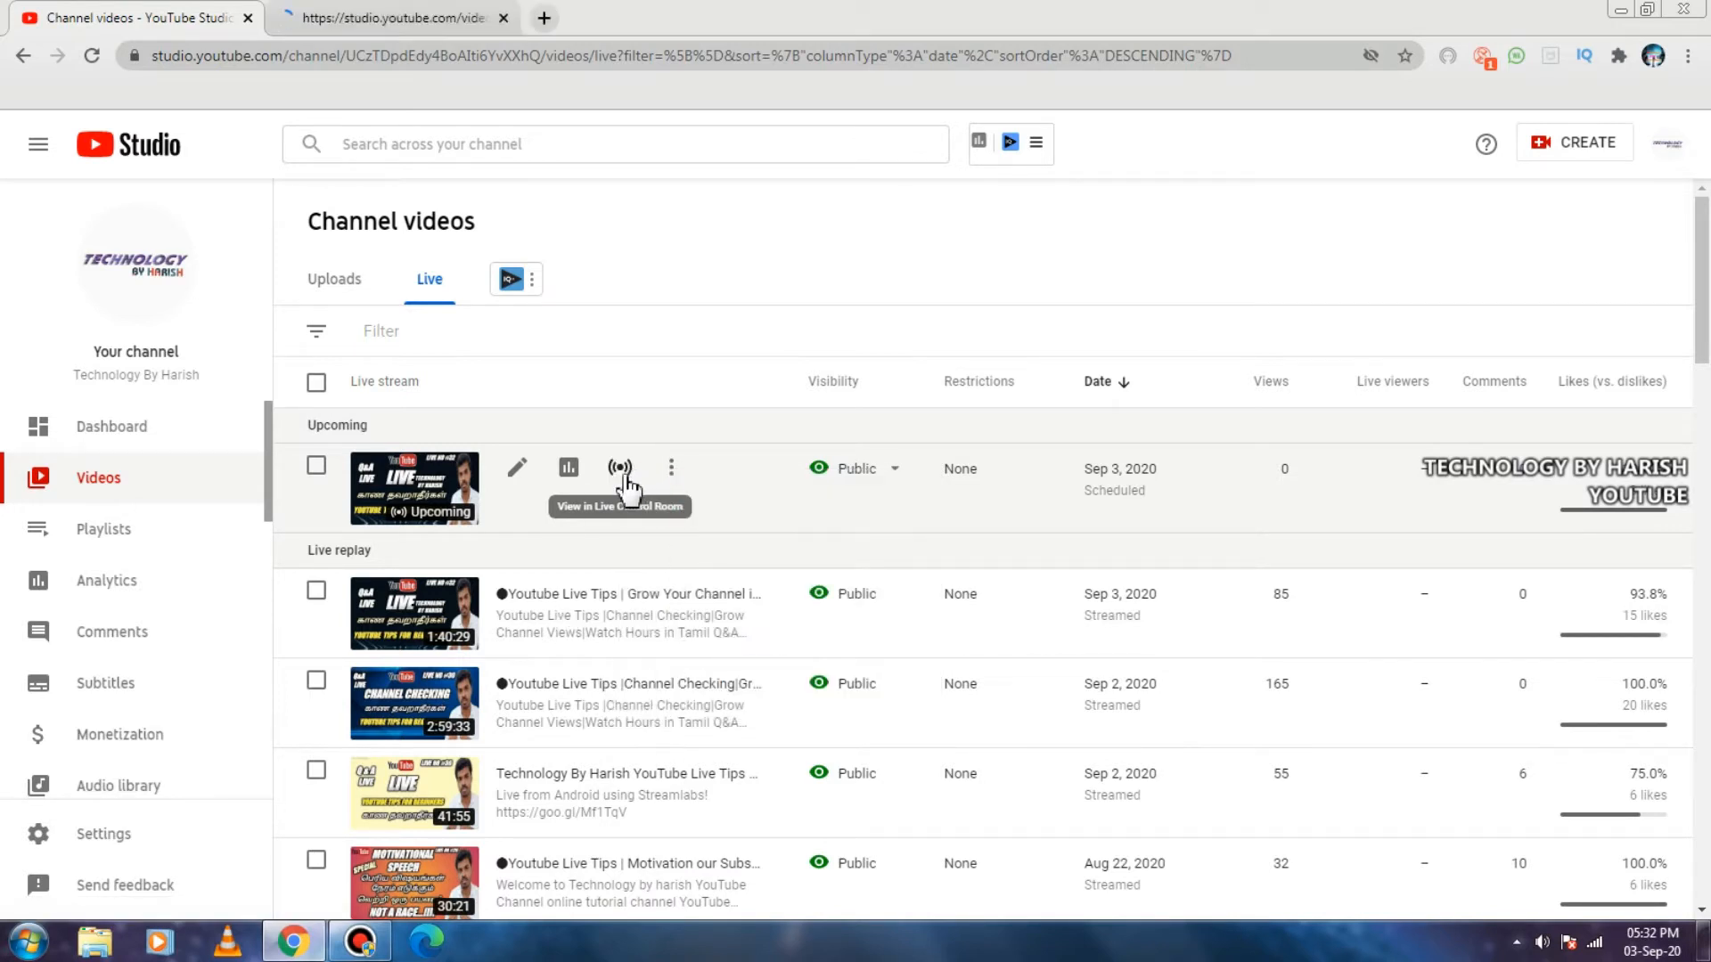
left_click(385, 25)
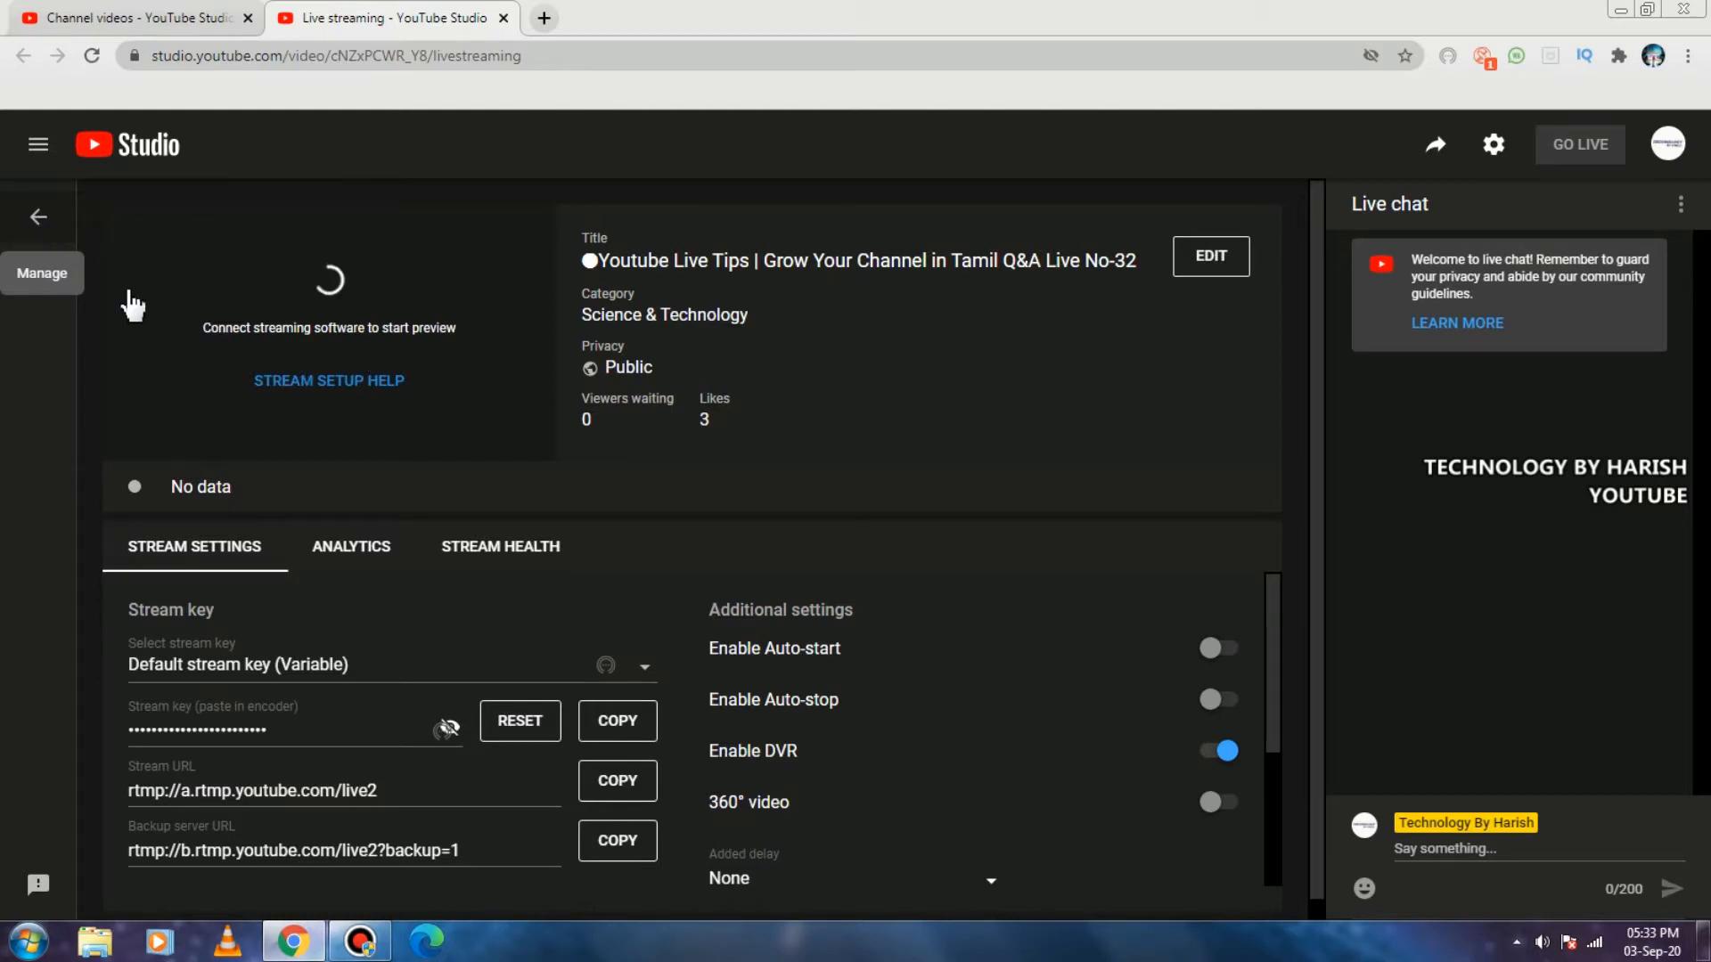
Go to the stream management list and start scheduling a new stream without reusing previous settings.
left_click(39, 220)
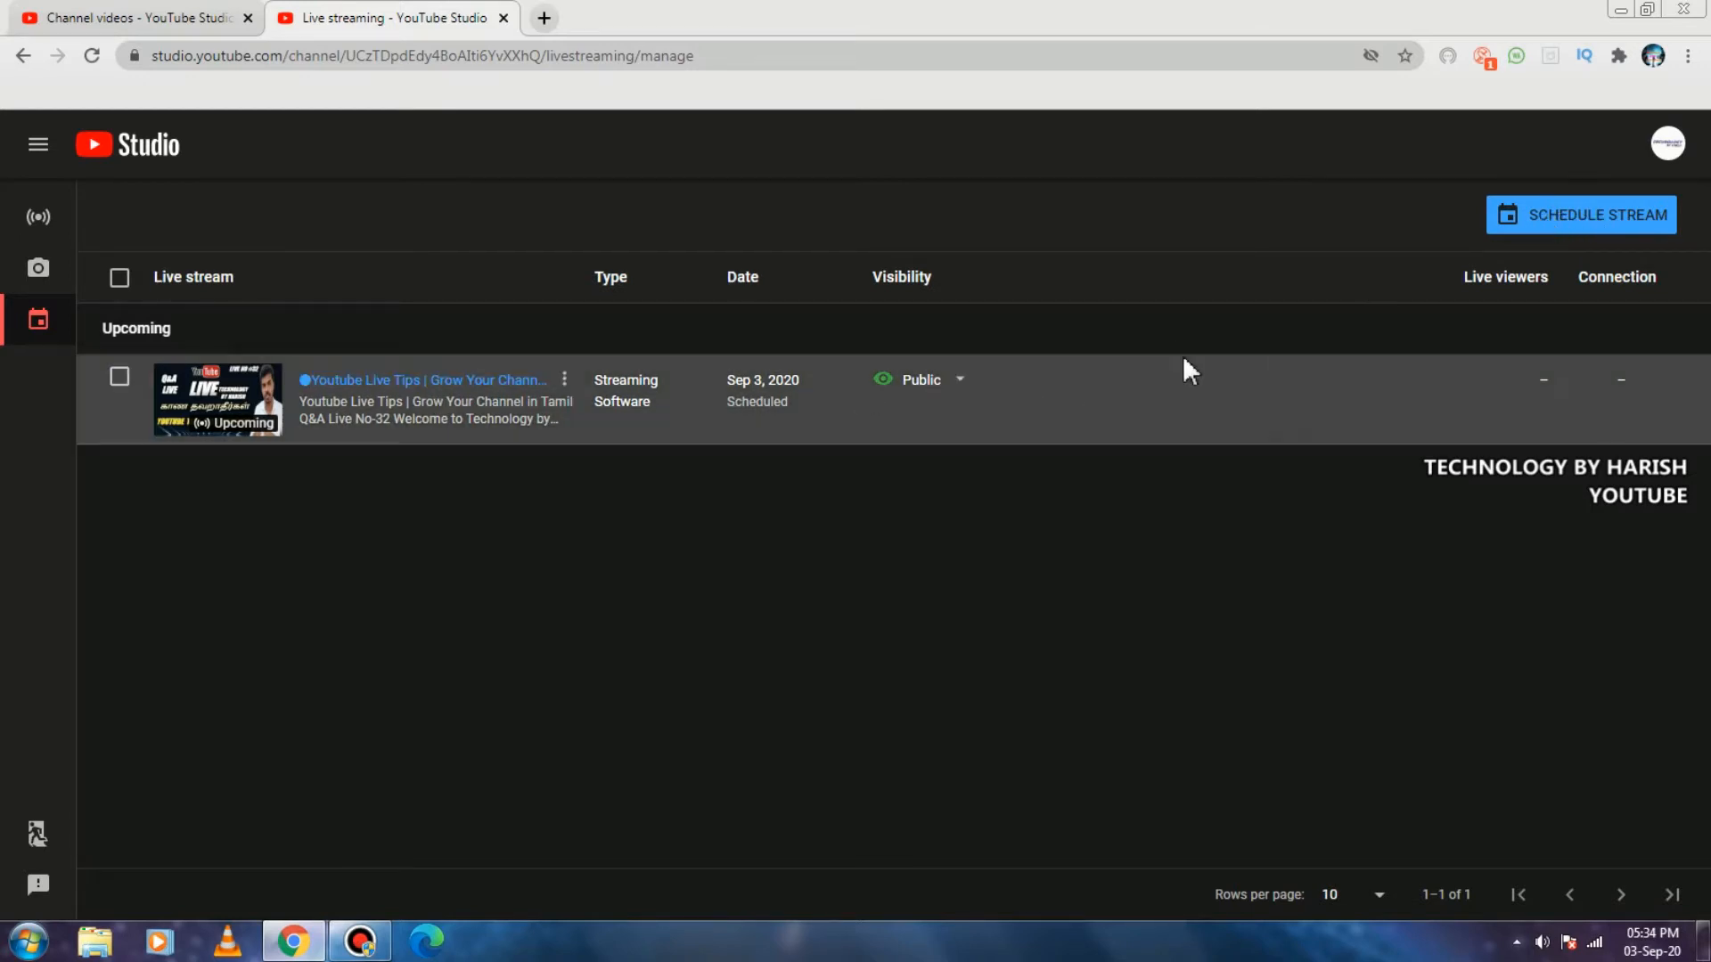
left_click(1573, 221)
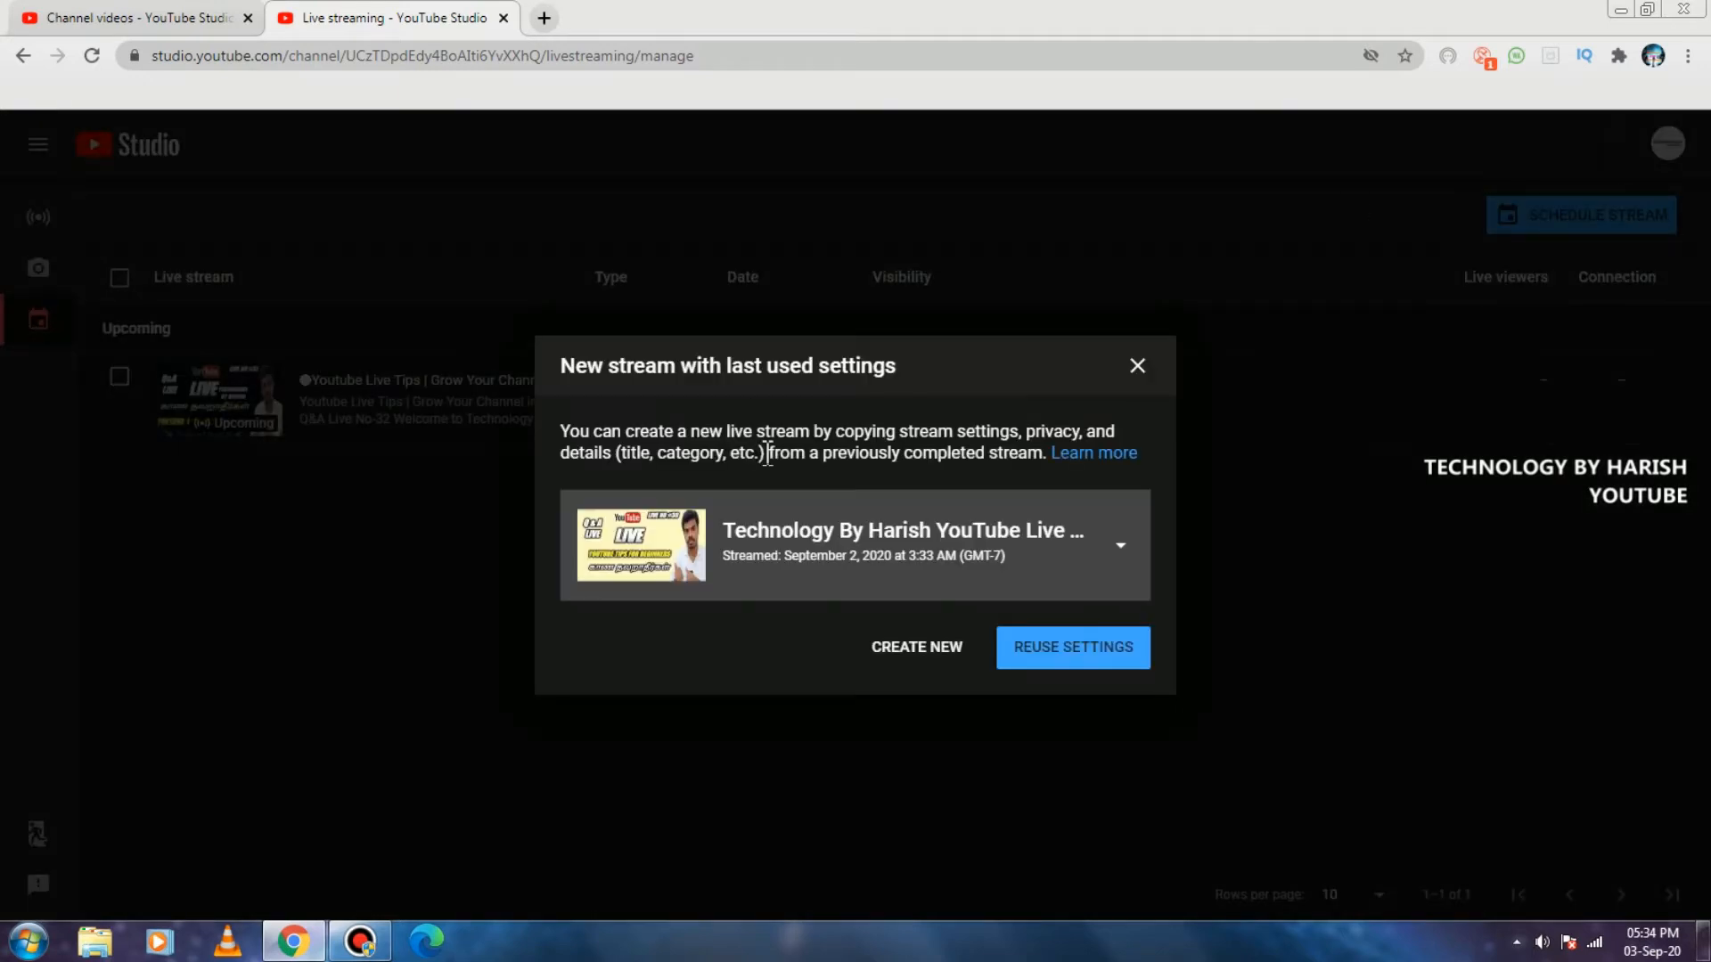
left_click(930, 649)
left_click(926, 656)
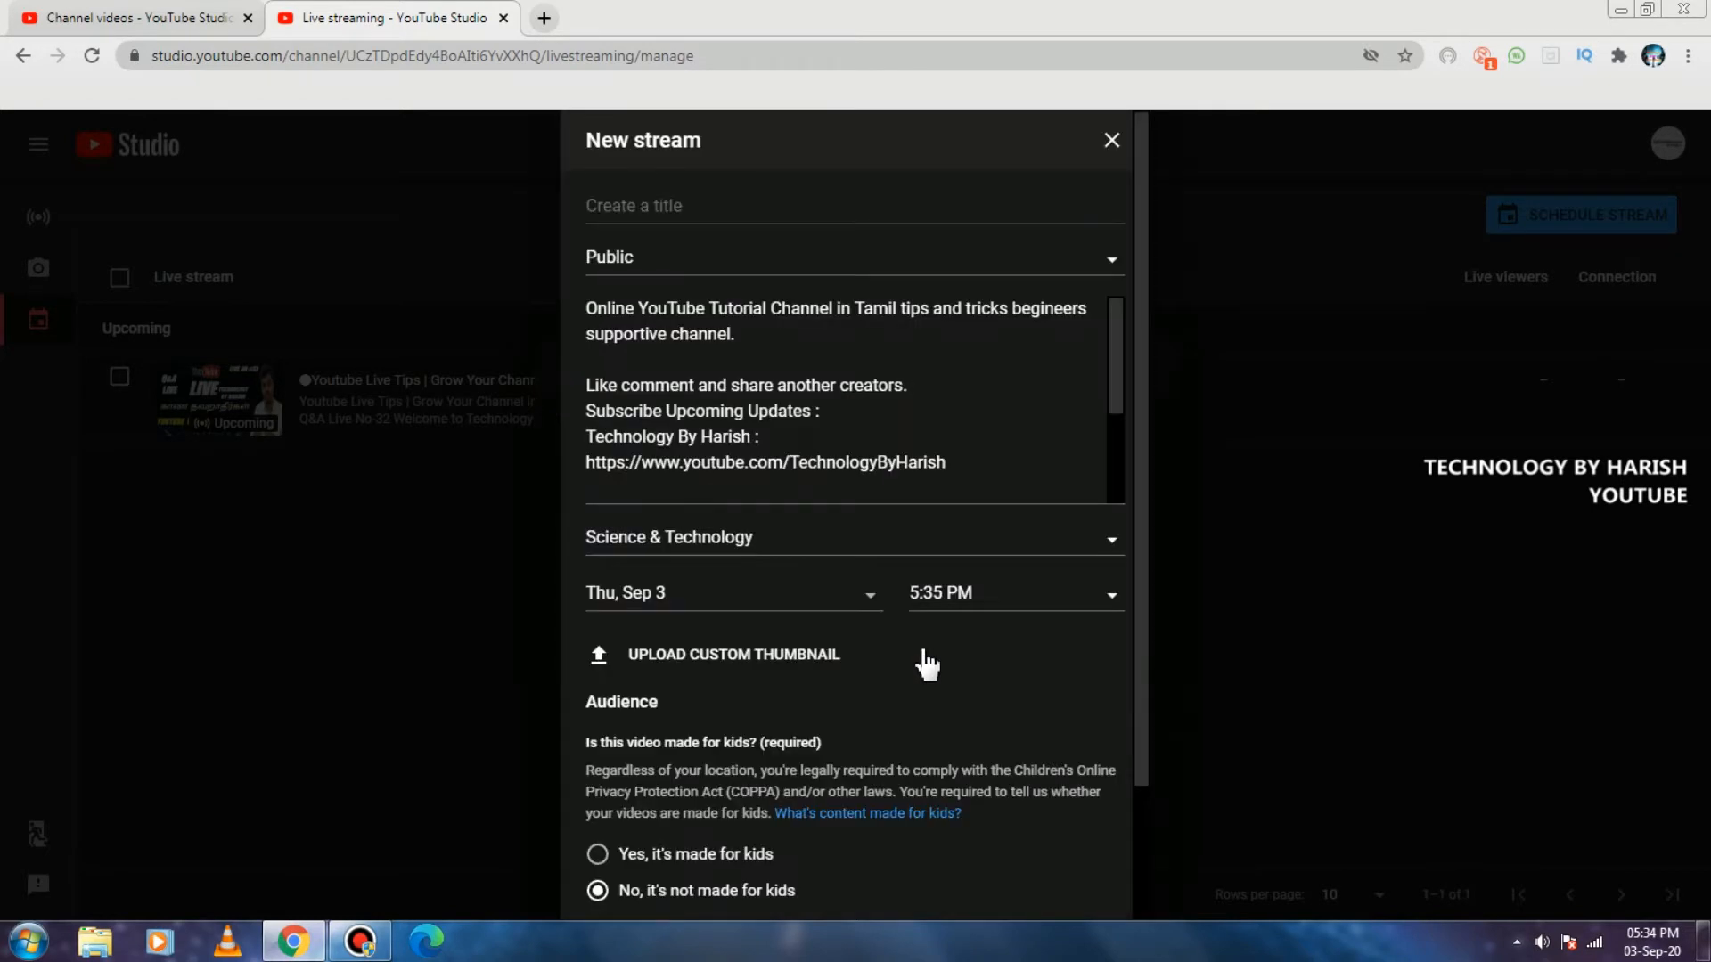
Title the new stream "test" and set its visibility to Public.
left_click(688, 205)
type("test")
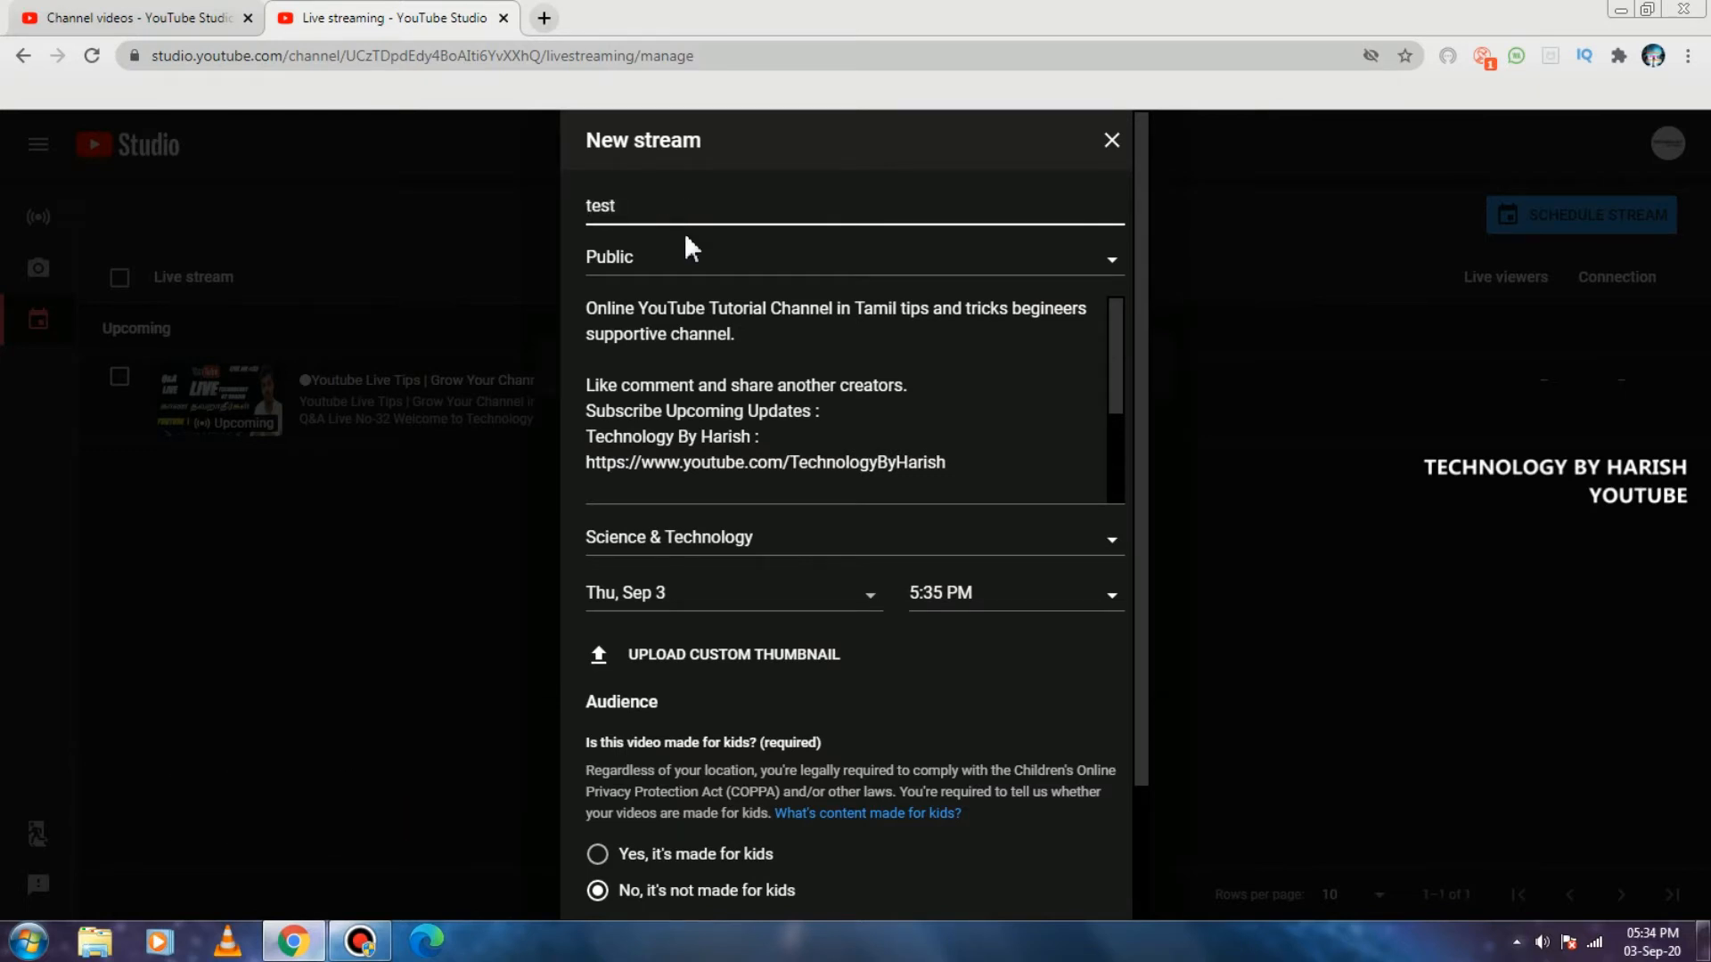
left_click(688, 260)
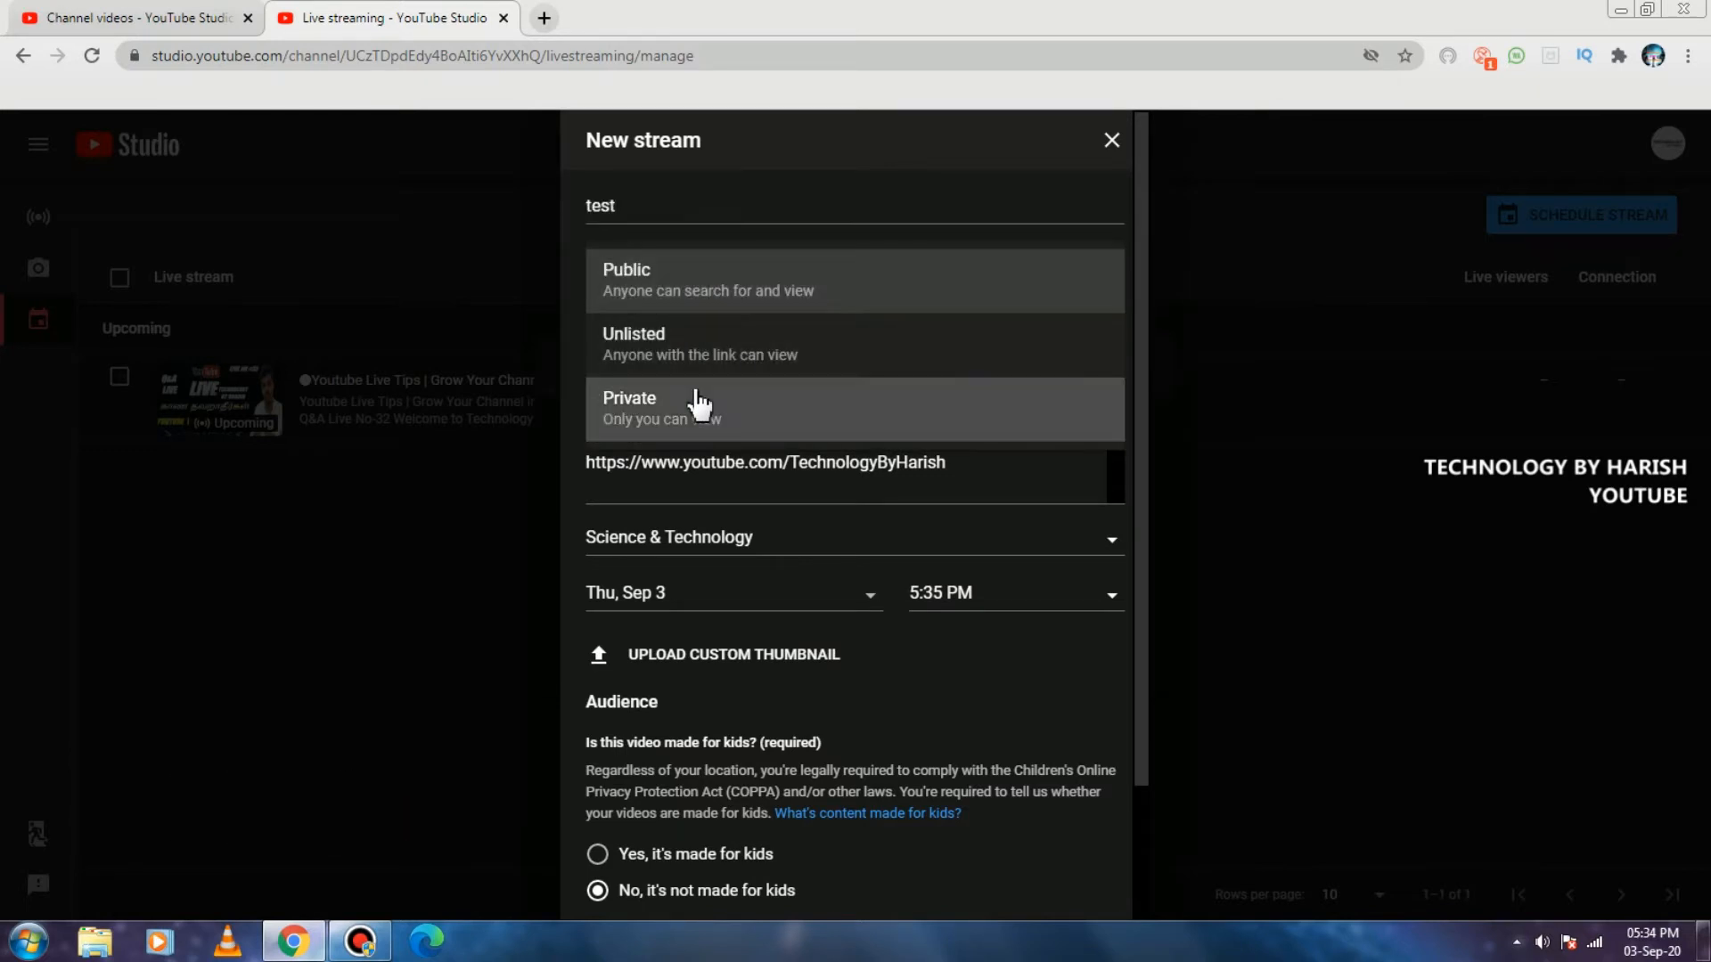
left_click(692, 296)
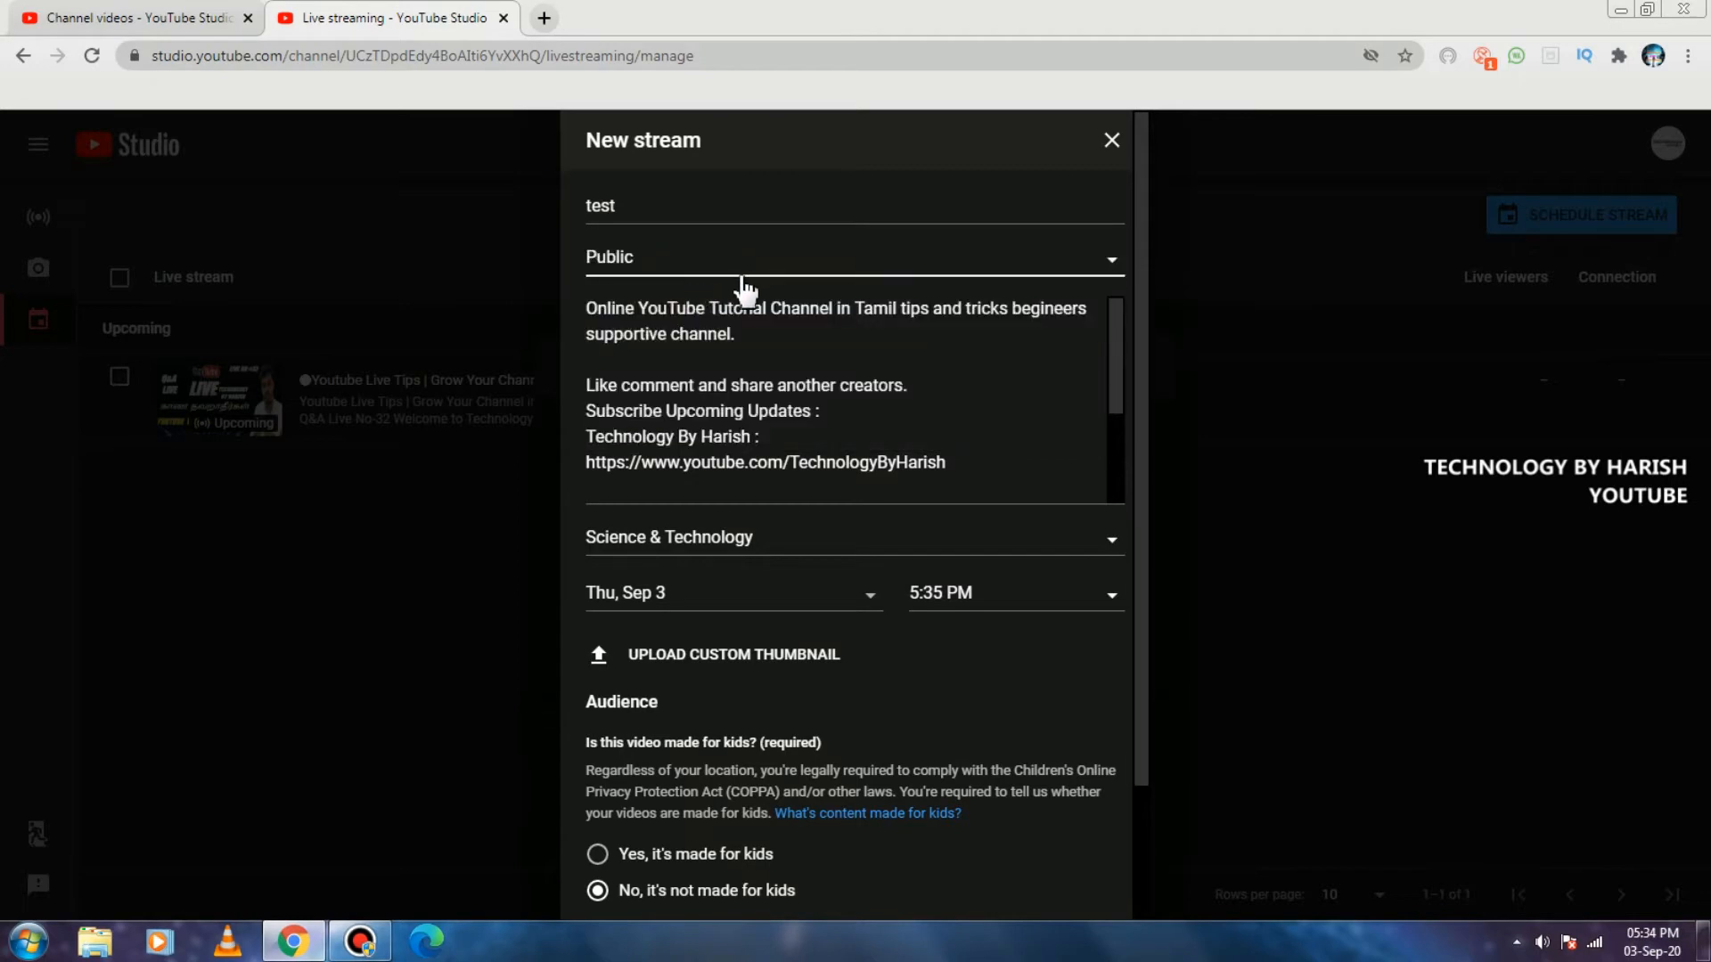
Review the new stream's description and the available category choices.
scroll(699, 373, "down", 5)
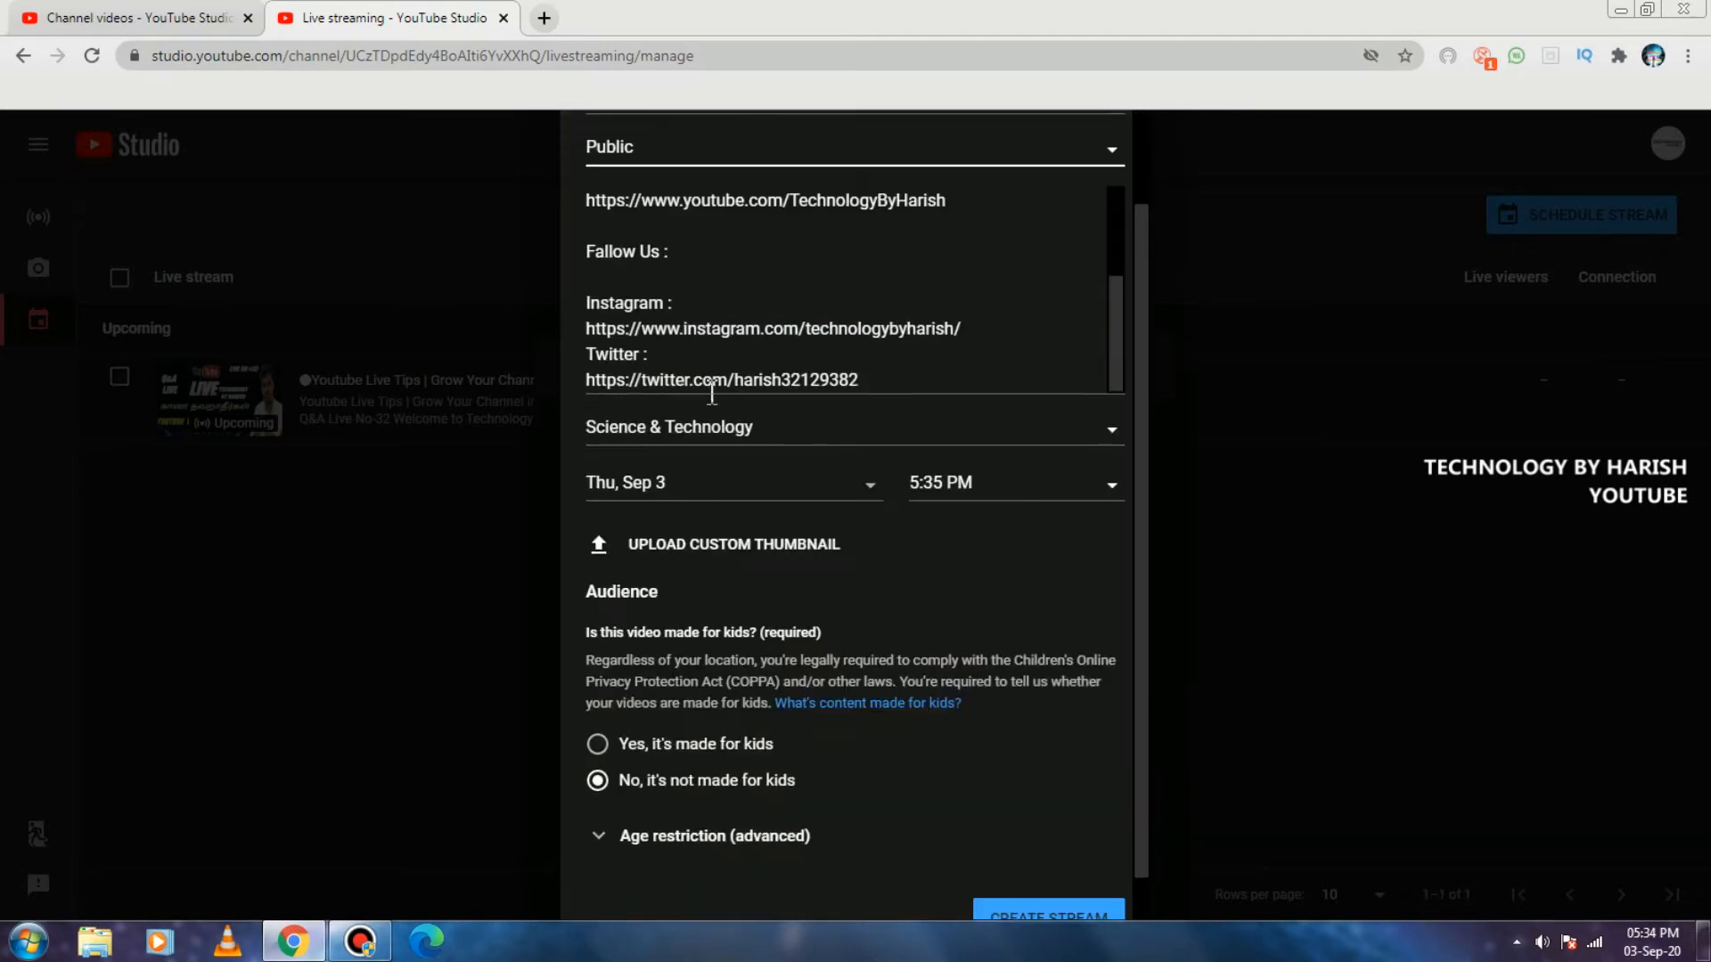
scroll(713, 393, "down", 1)
left_click(709, 381)
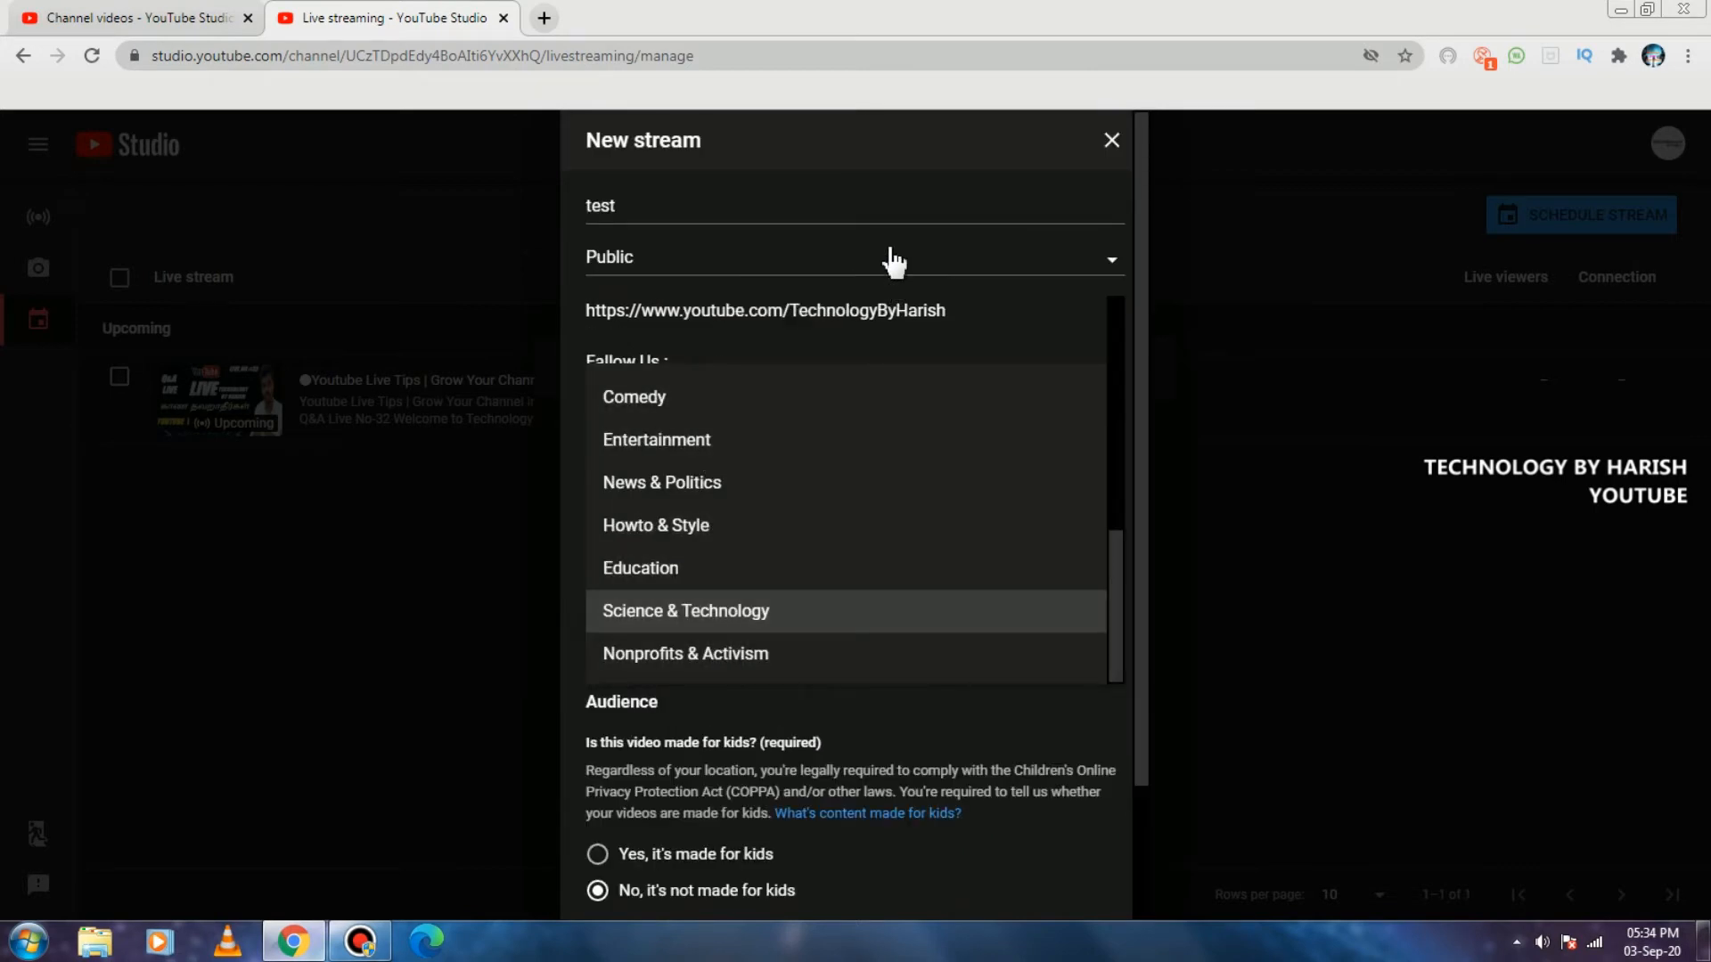
left_click(887, 190)
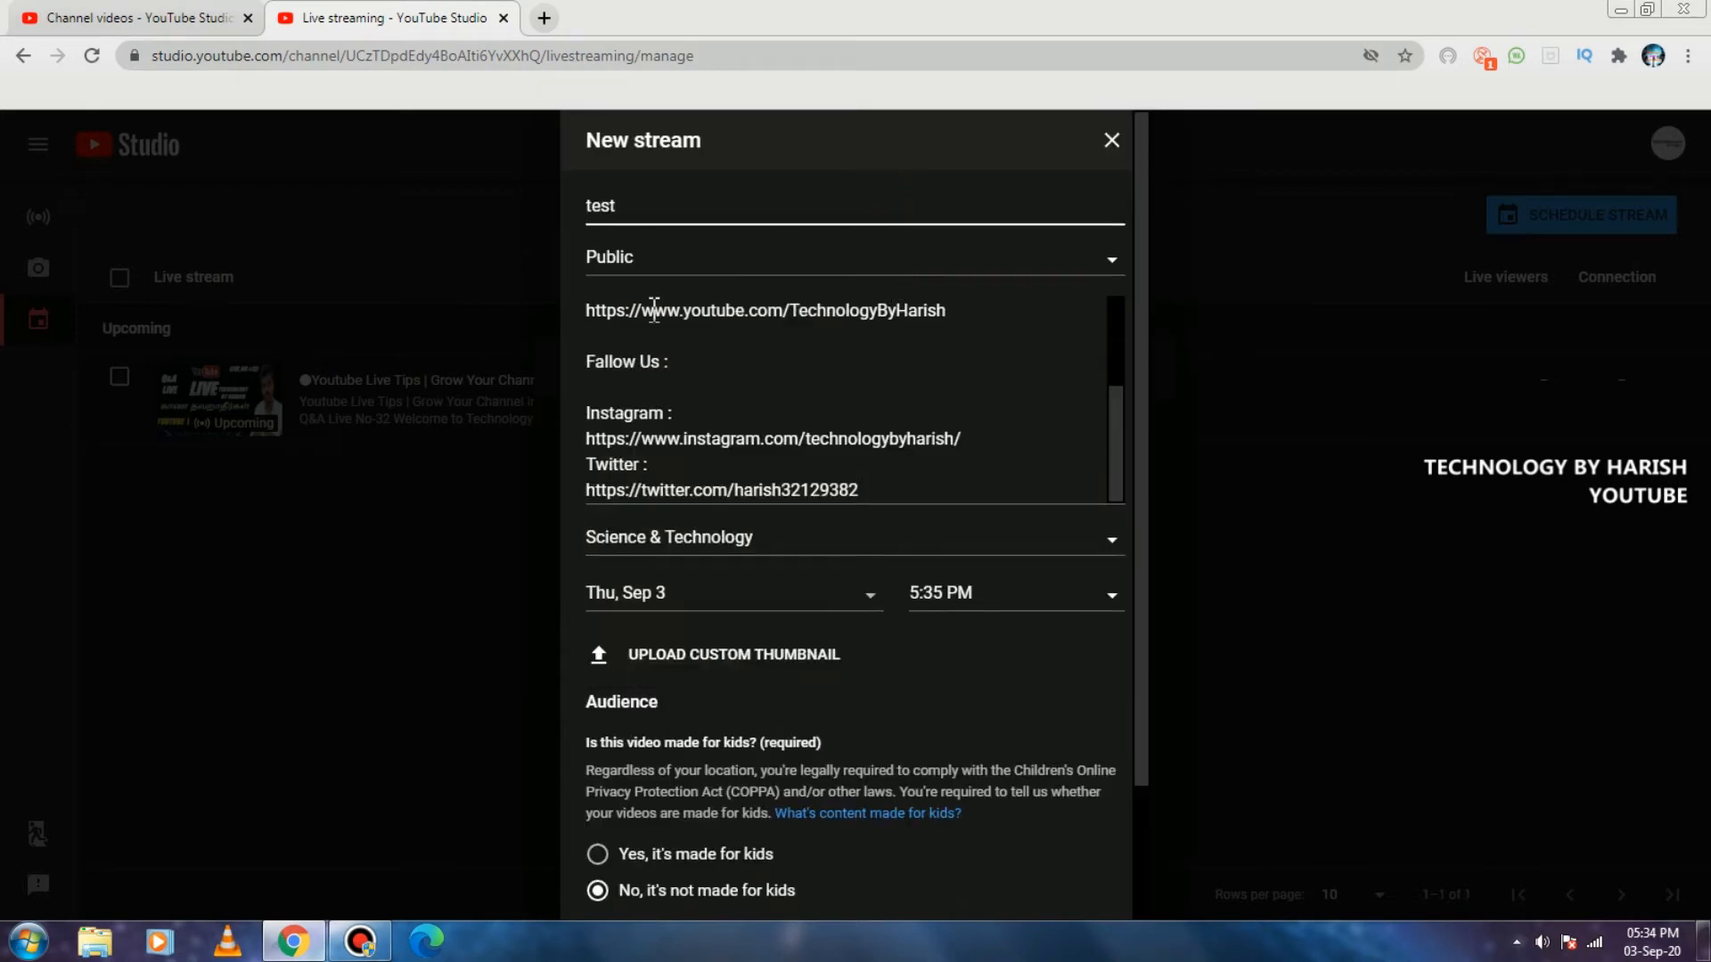
Examine the calendar and start-time choices for scheduling the new stream, keeping the selected date and time.
scroll(764, 515, "down", 2)
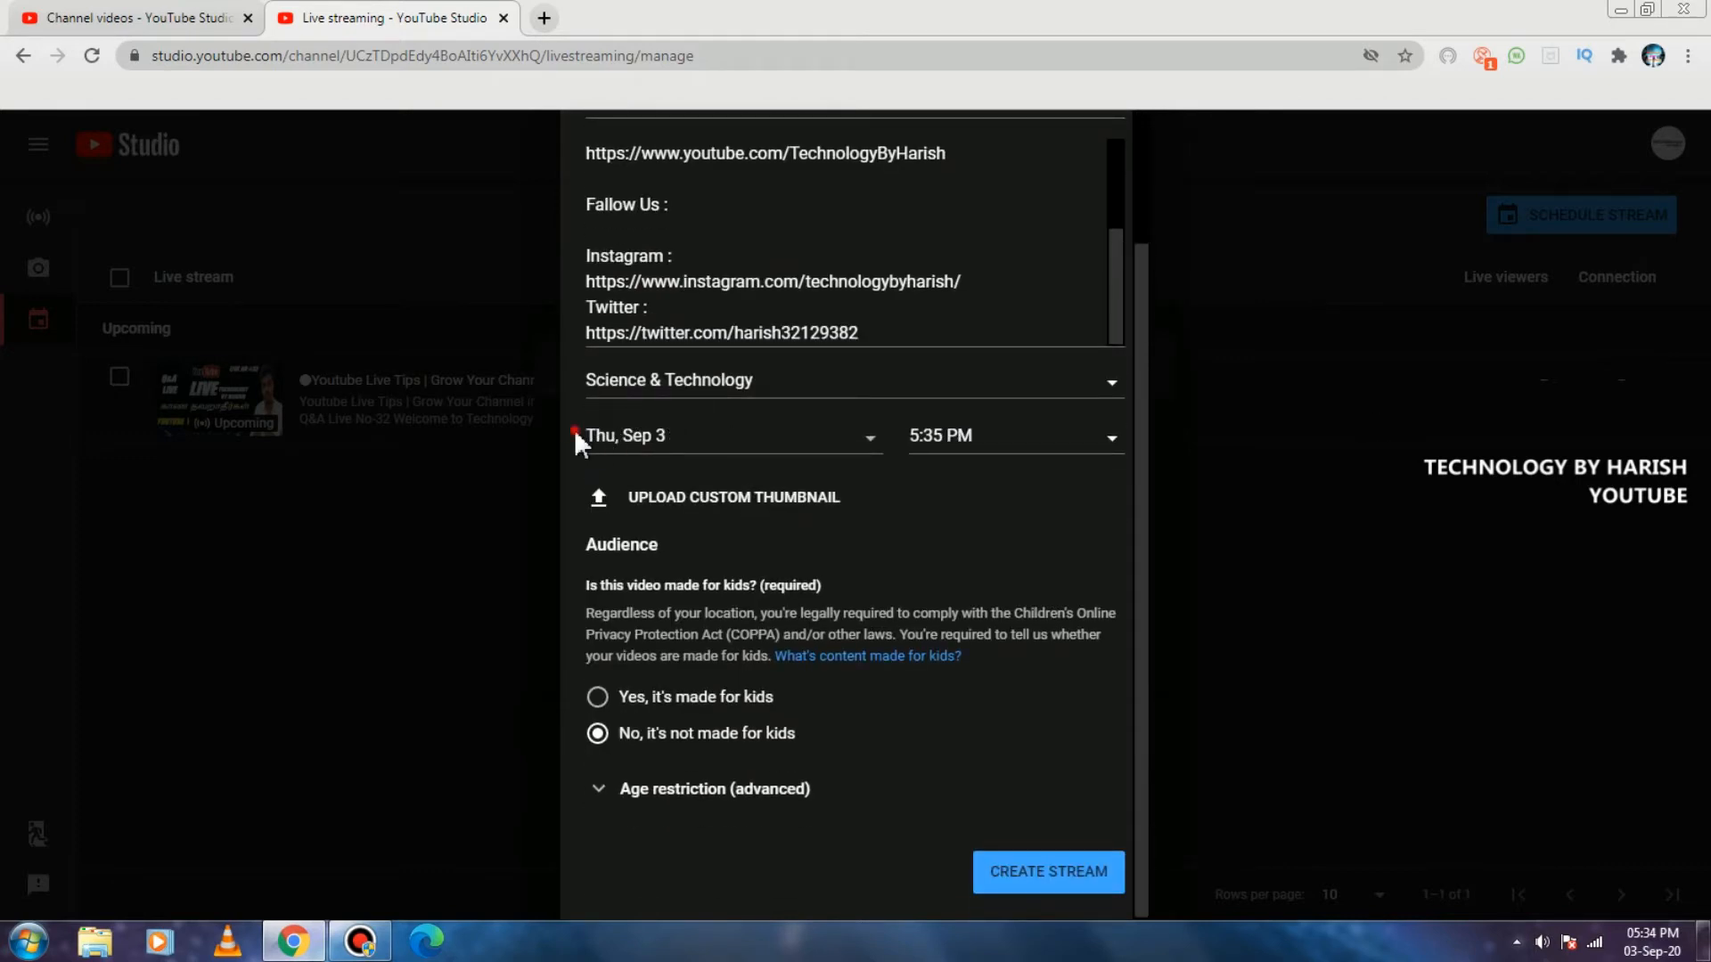
left_click(646, 450)
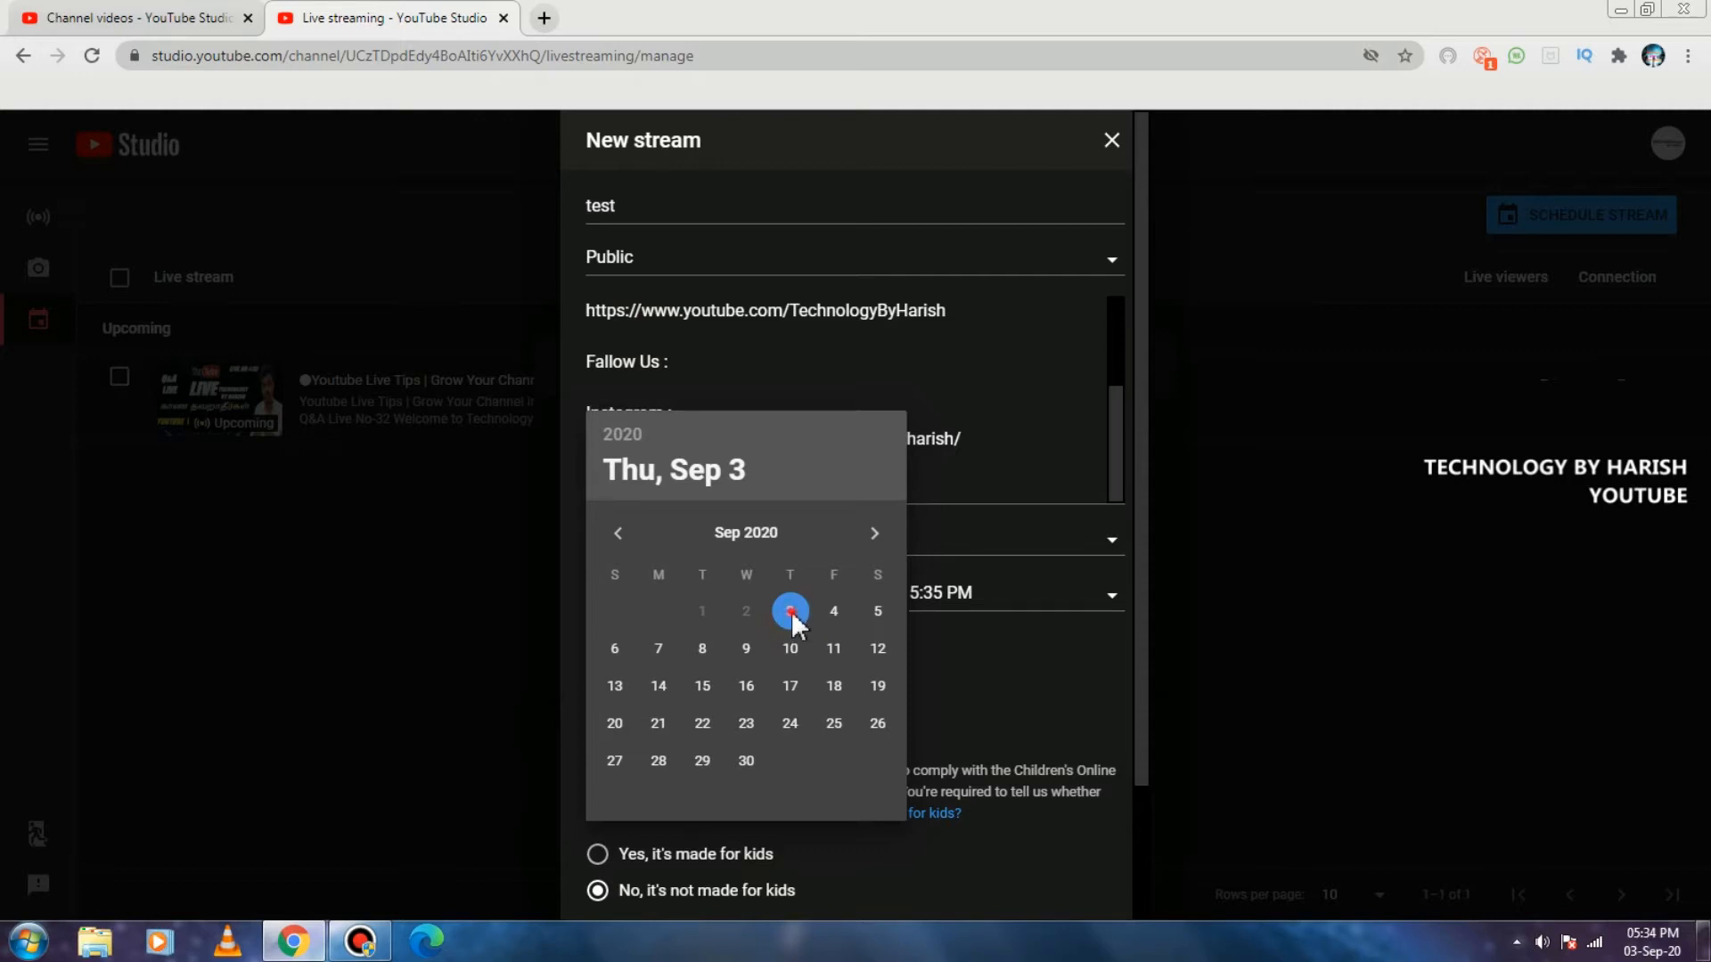
left_click(956, 479)
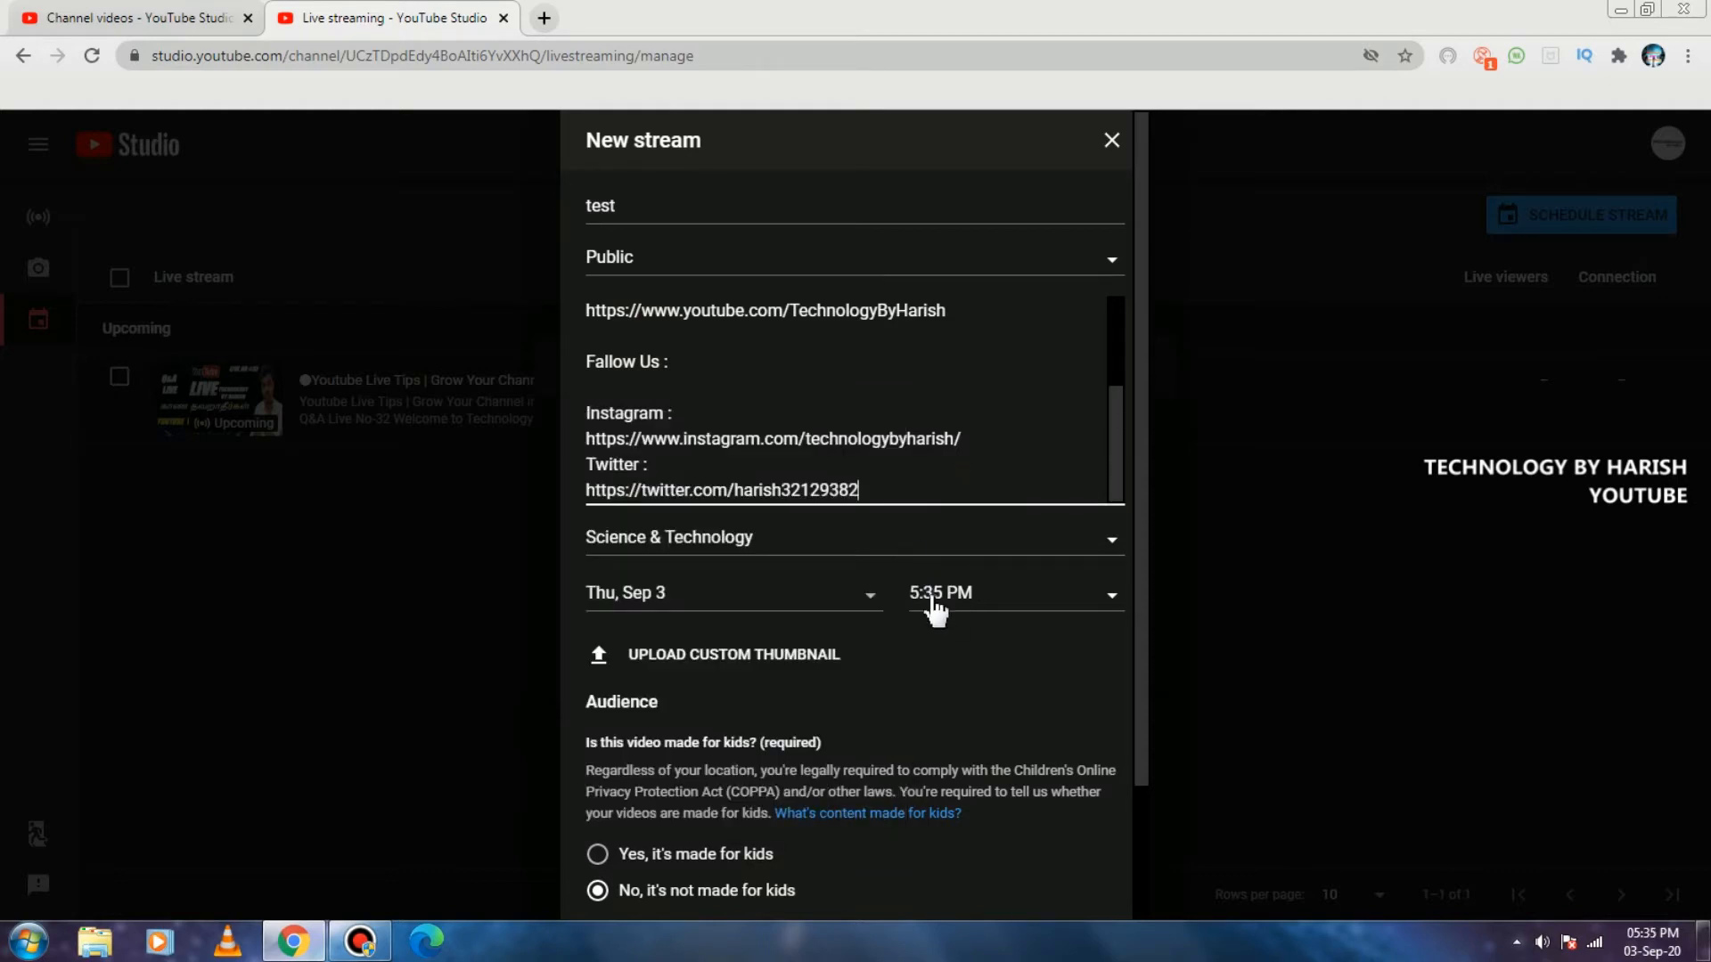
left_click(985, 594)
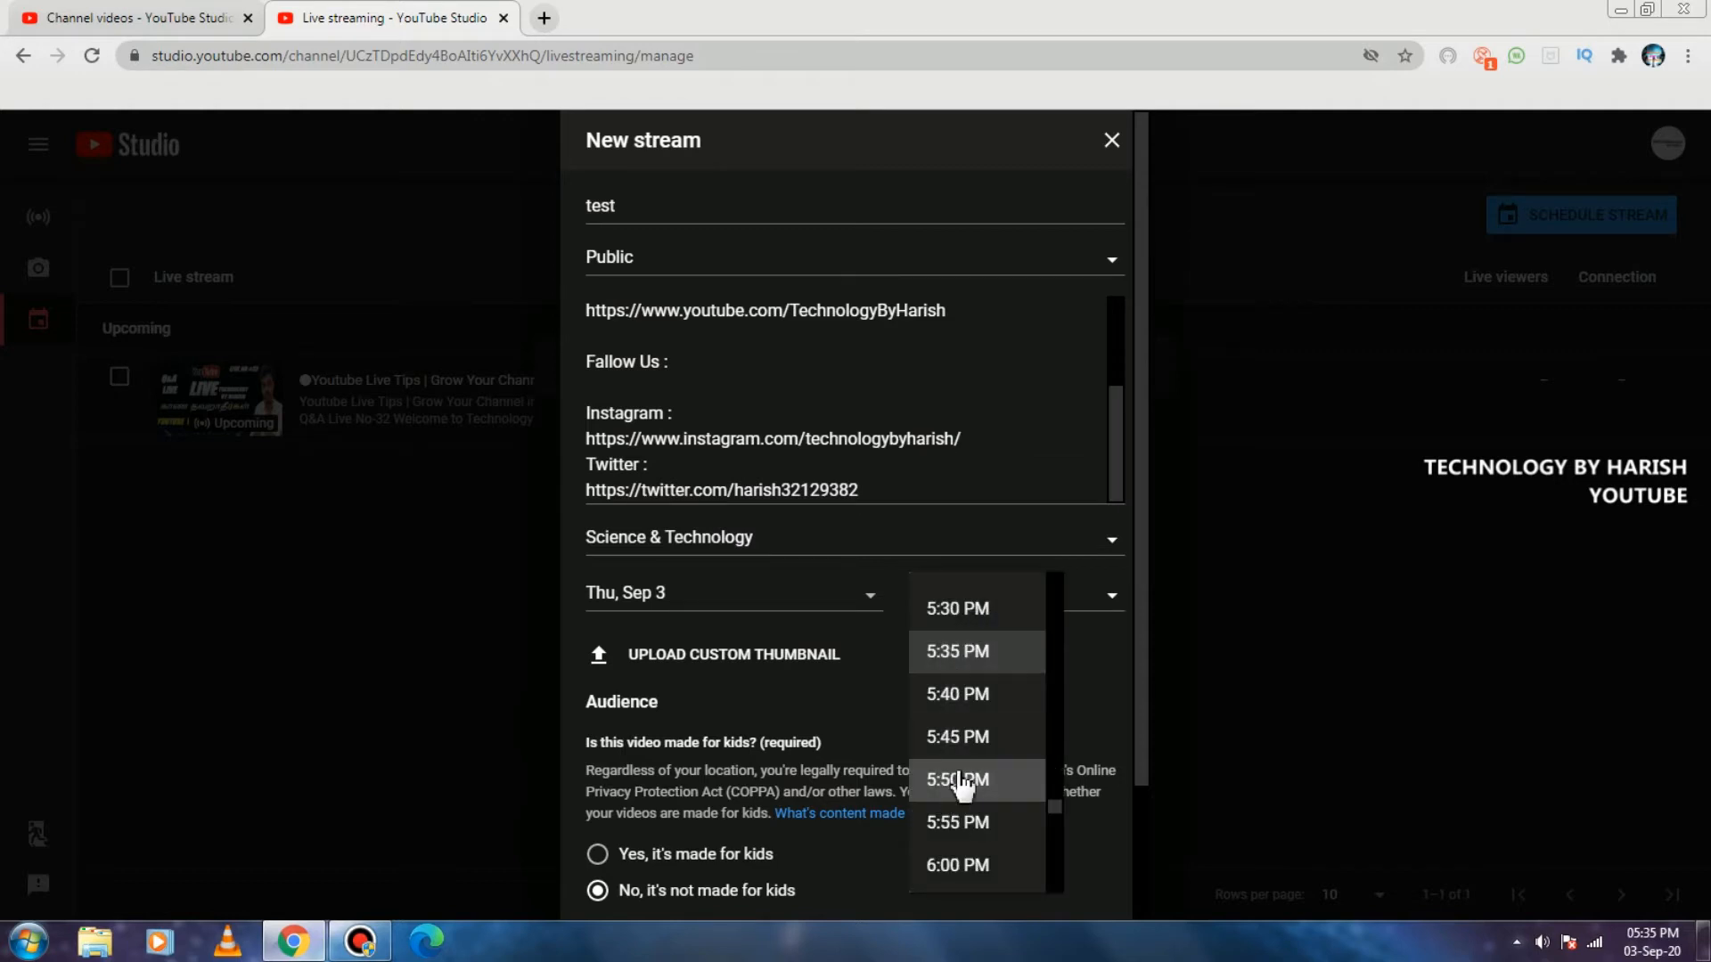
scroll(953, 729, "down", 7)
scroll(964, 718, "down", 7)
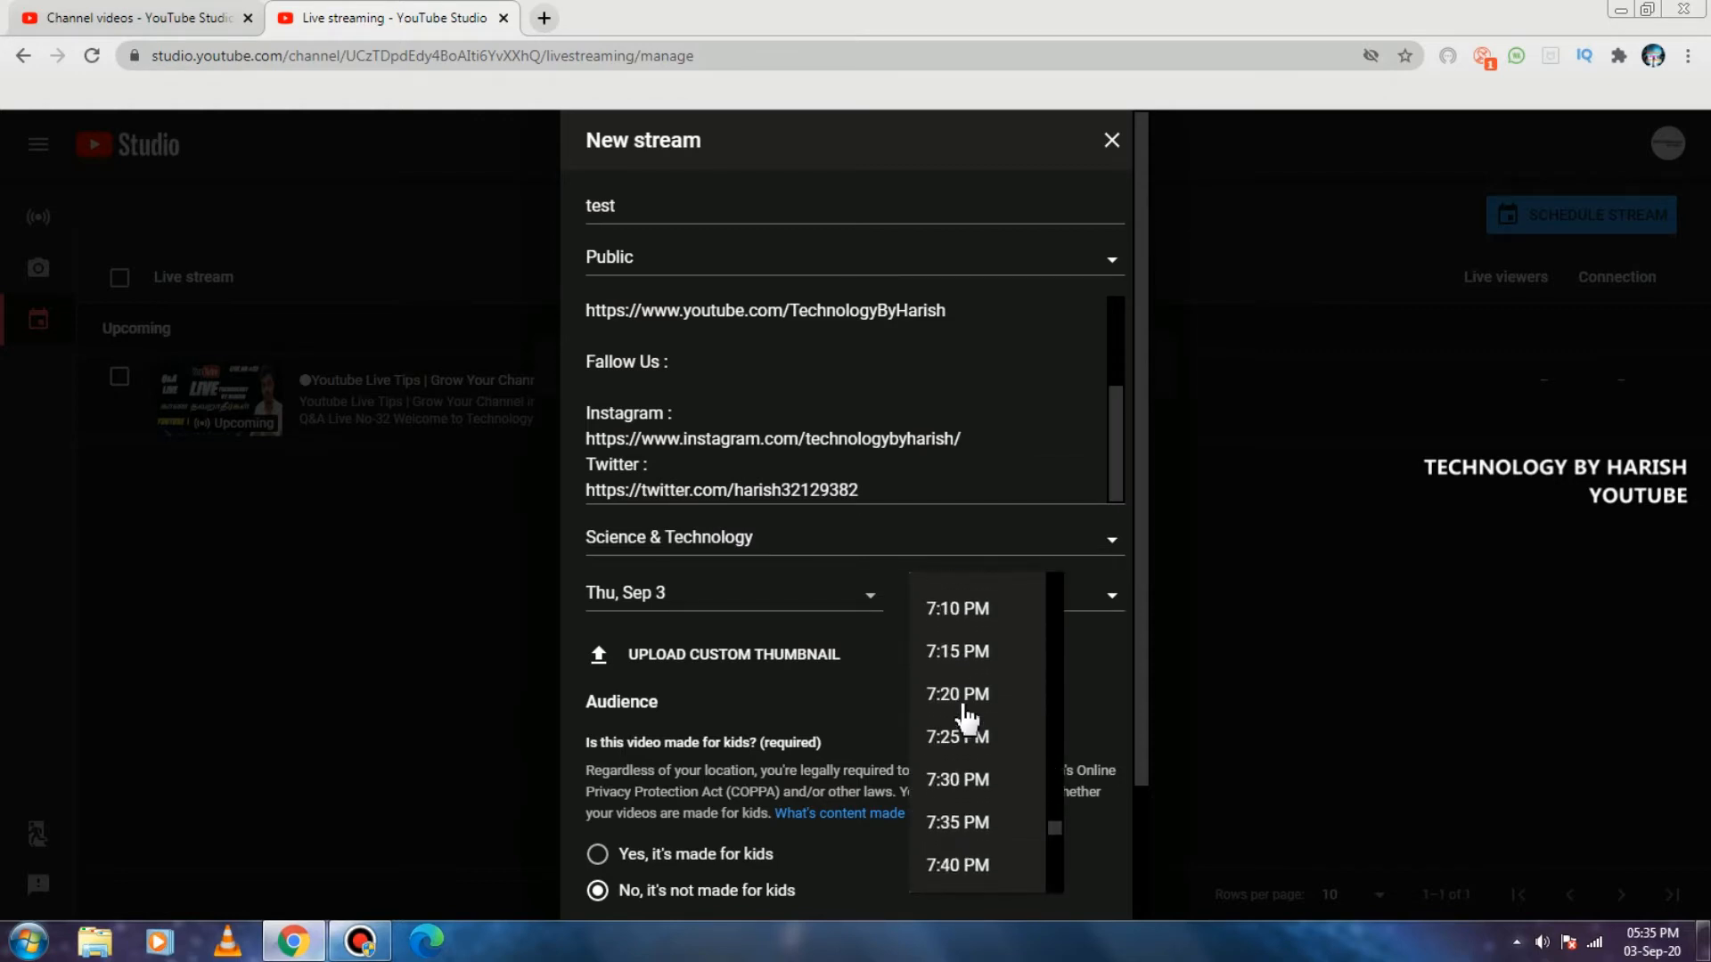
scroll(969, 713, "up", 5)
scroll(967, 708, "up", 4)
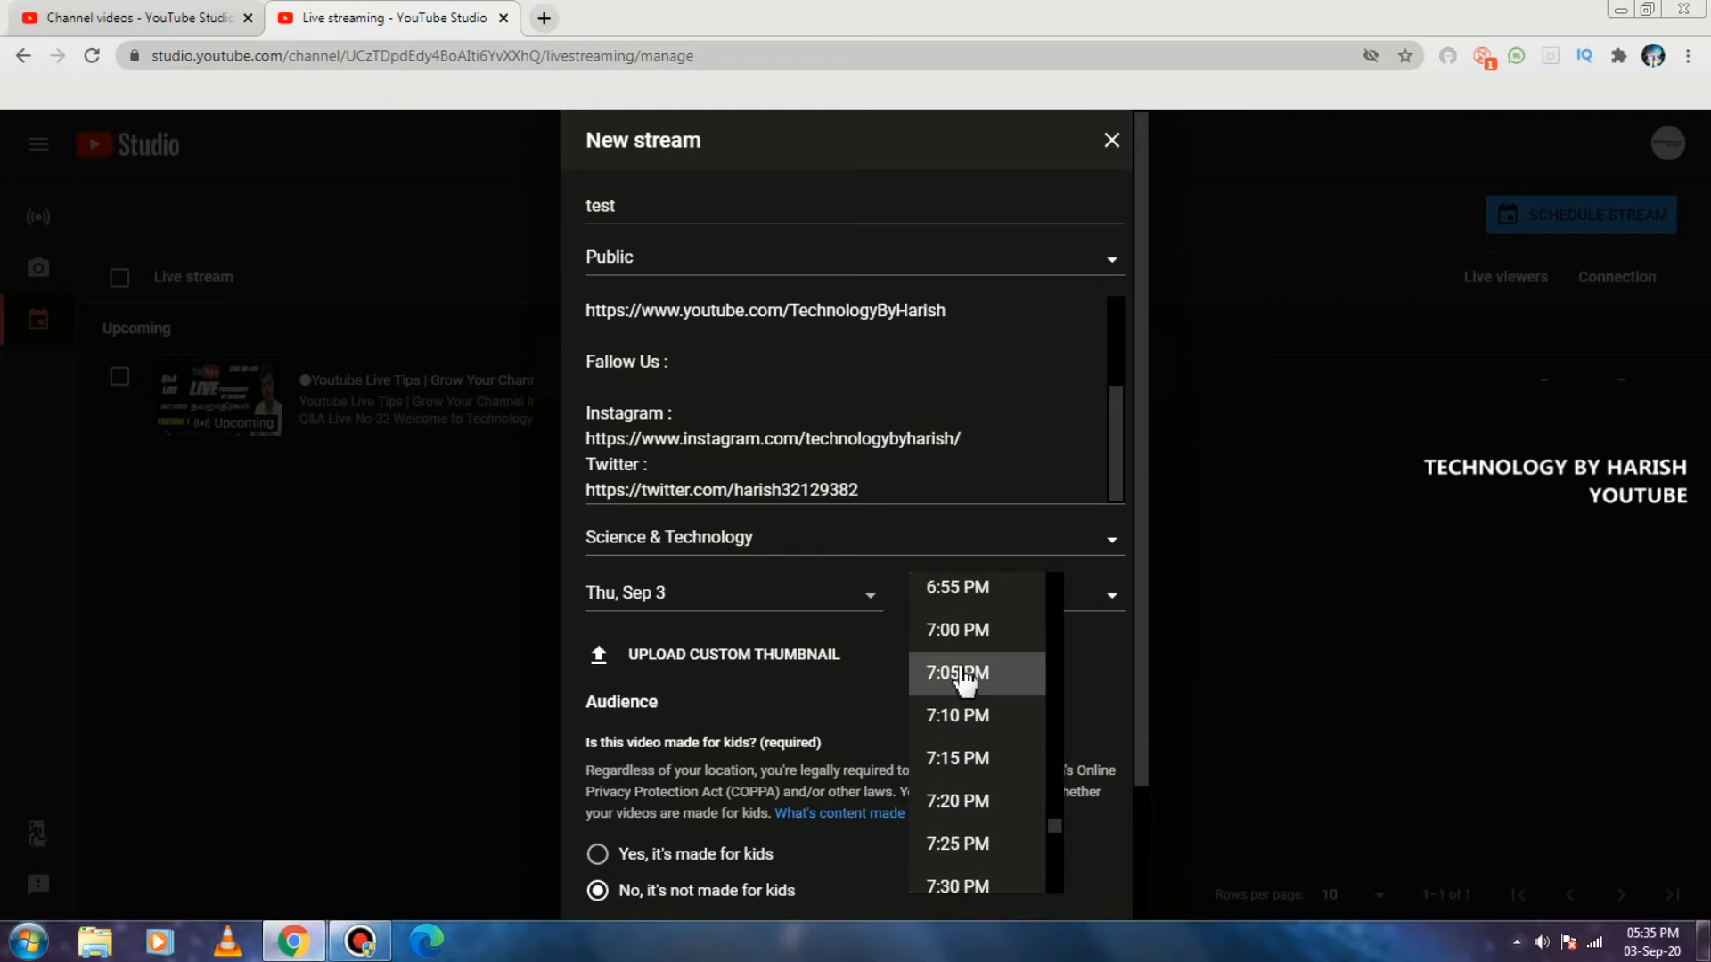
left_click(869, 704)
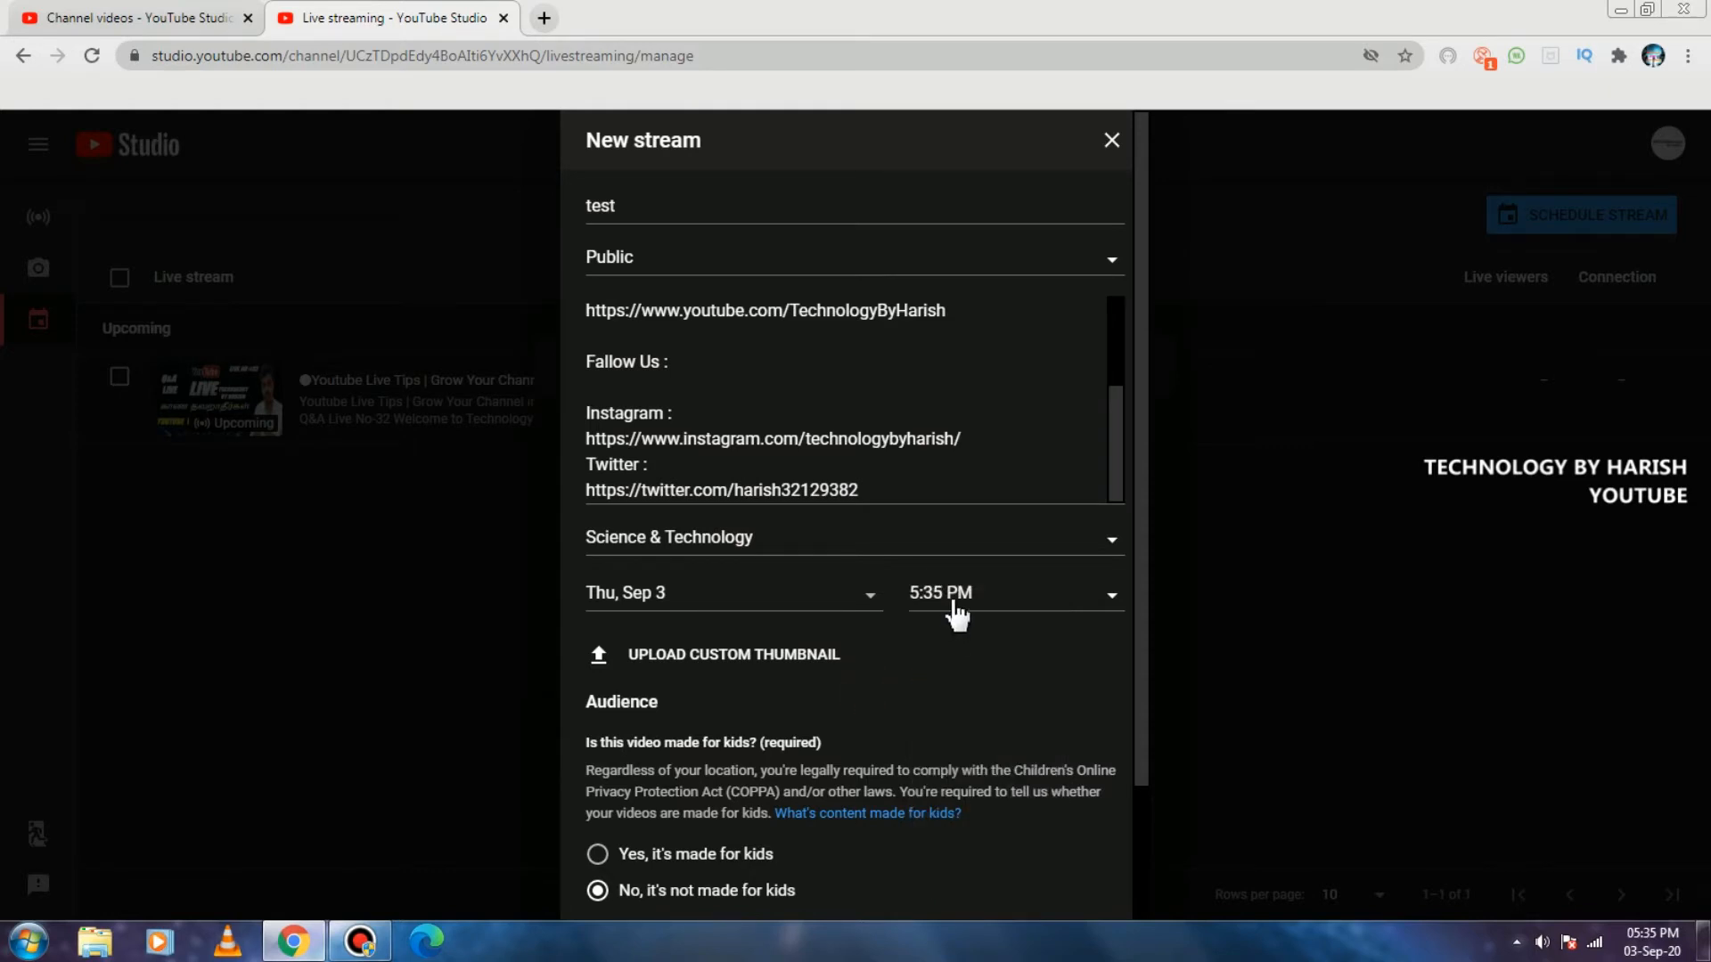
Look at the available custom thumbnail files without choosing one, and expand the age restriction options for review.
left_click(717, 655)
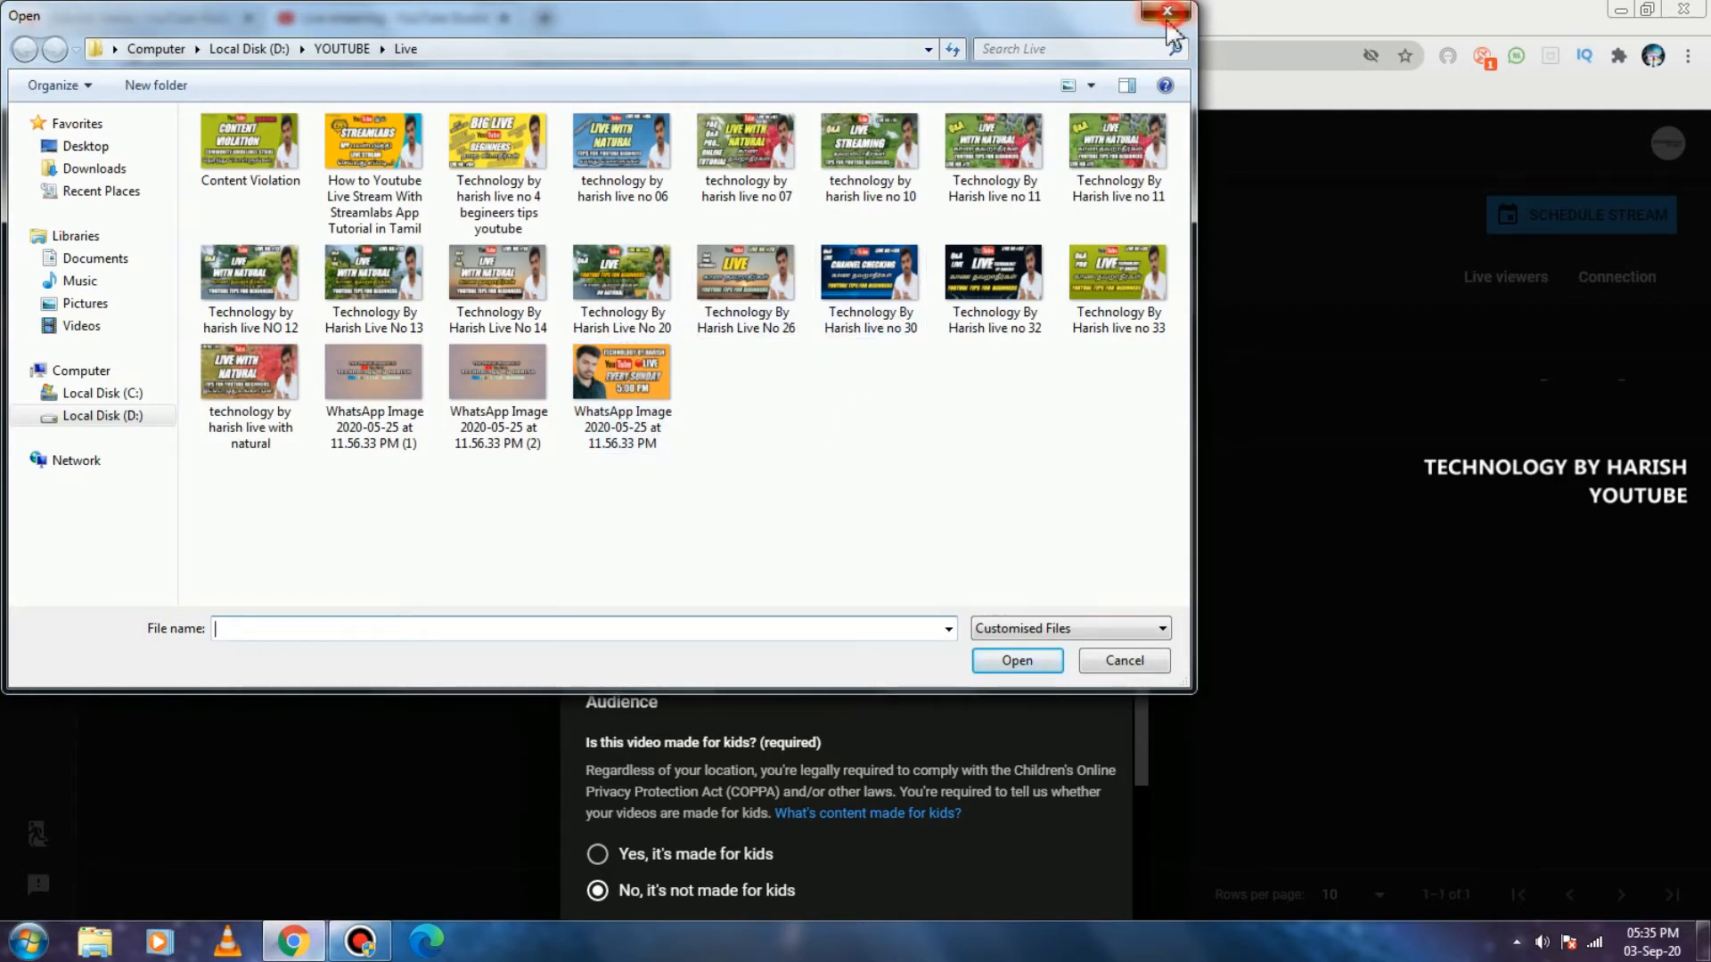
left_click(1167, 11)
scroll(776, 669, "down", 2)
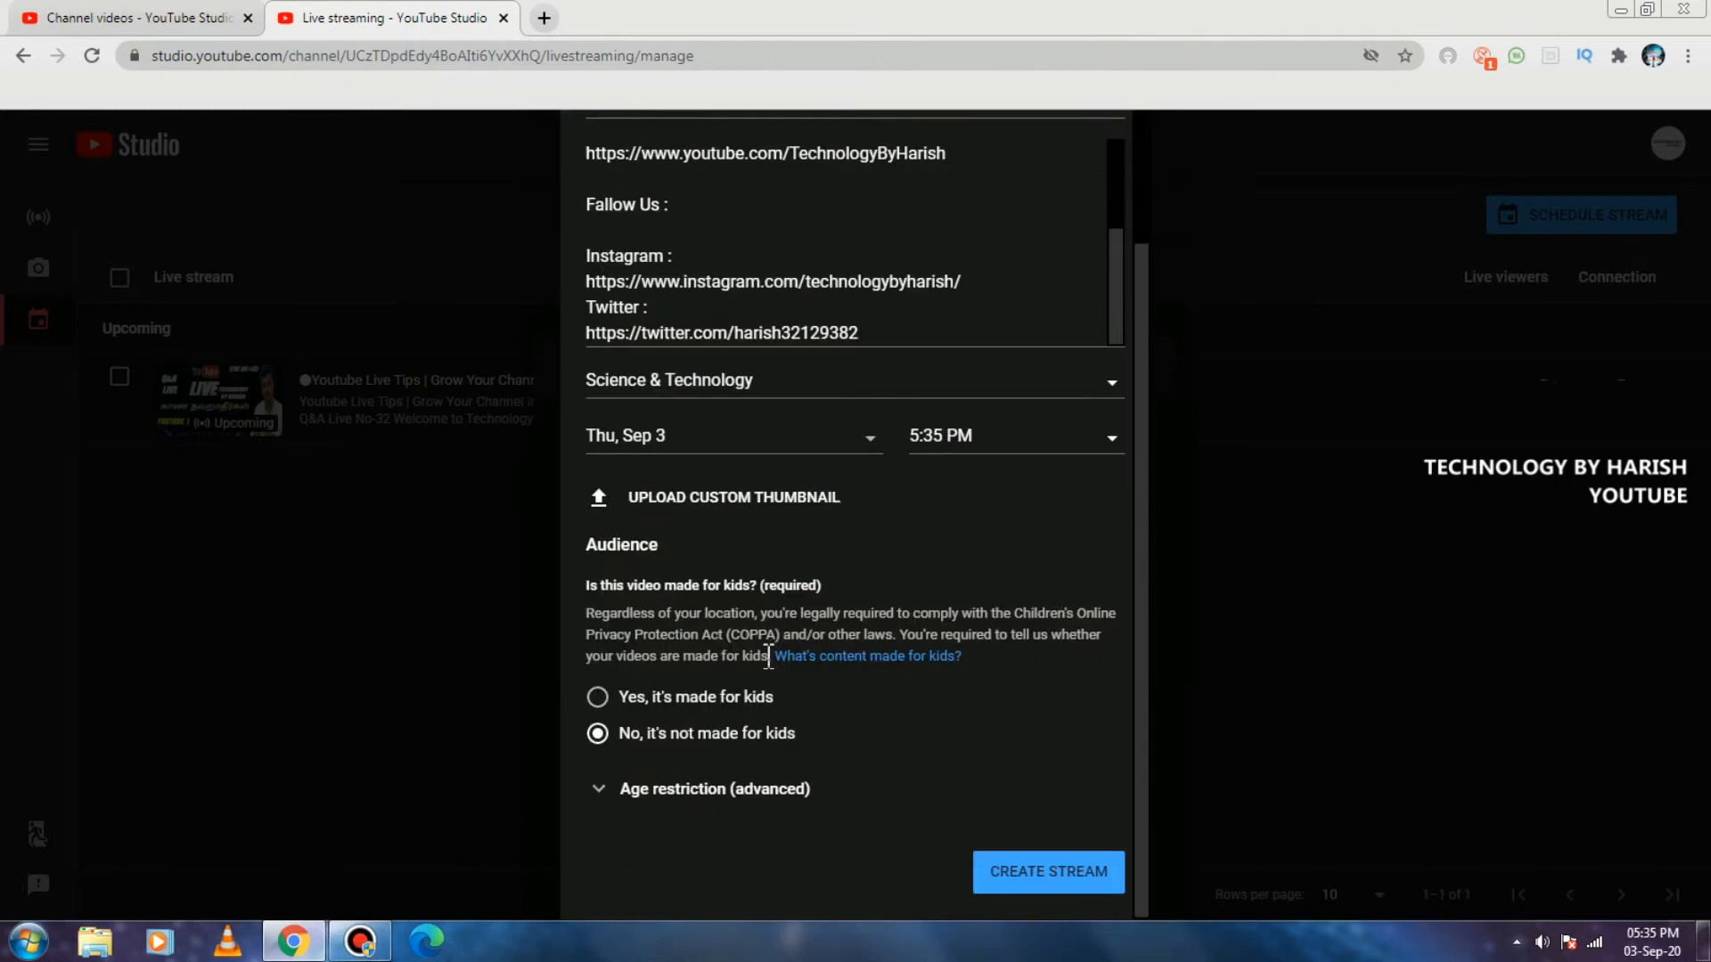
left_click(658, 789)
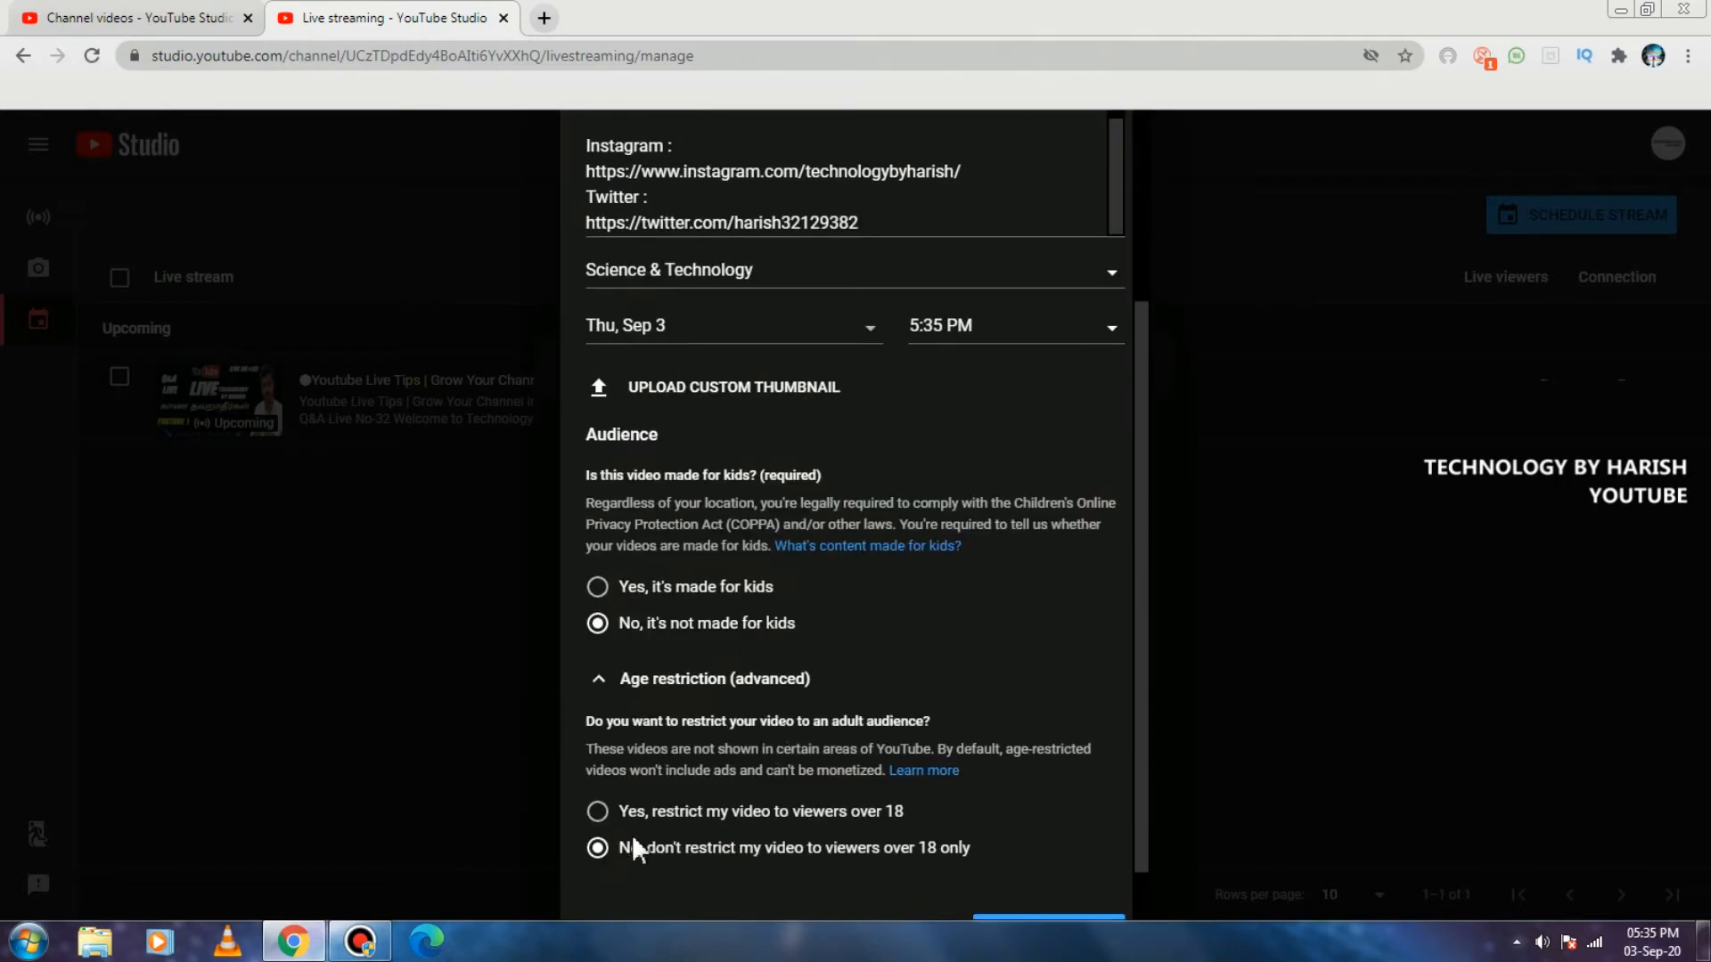
scroll(1007, 802, "down", 1)
scroll(972, 807, "up", 4)
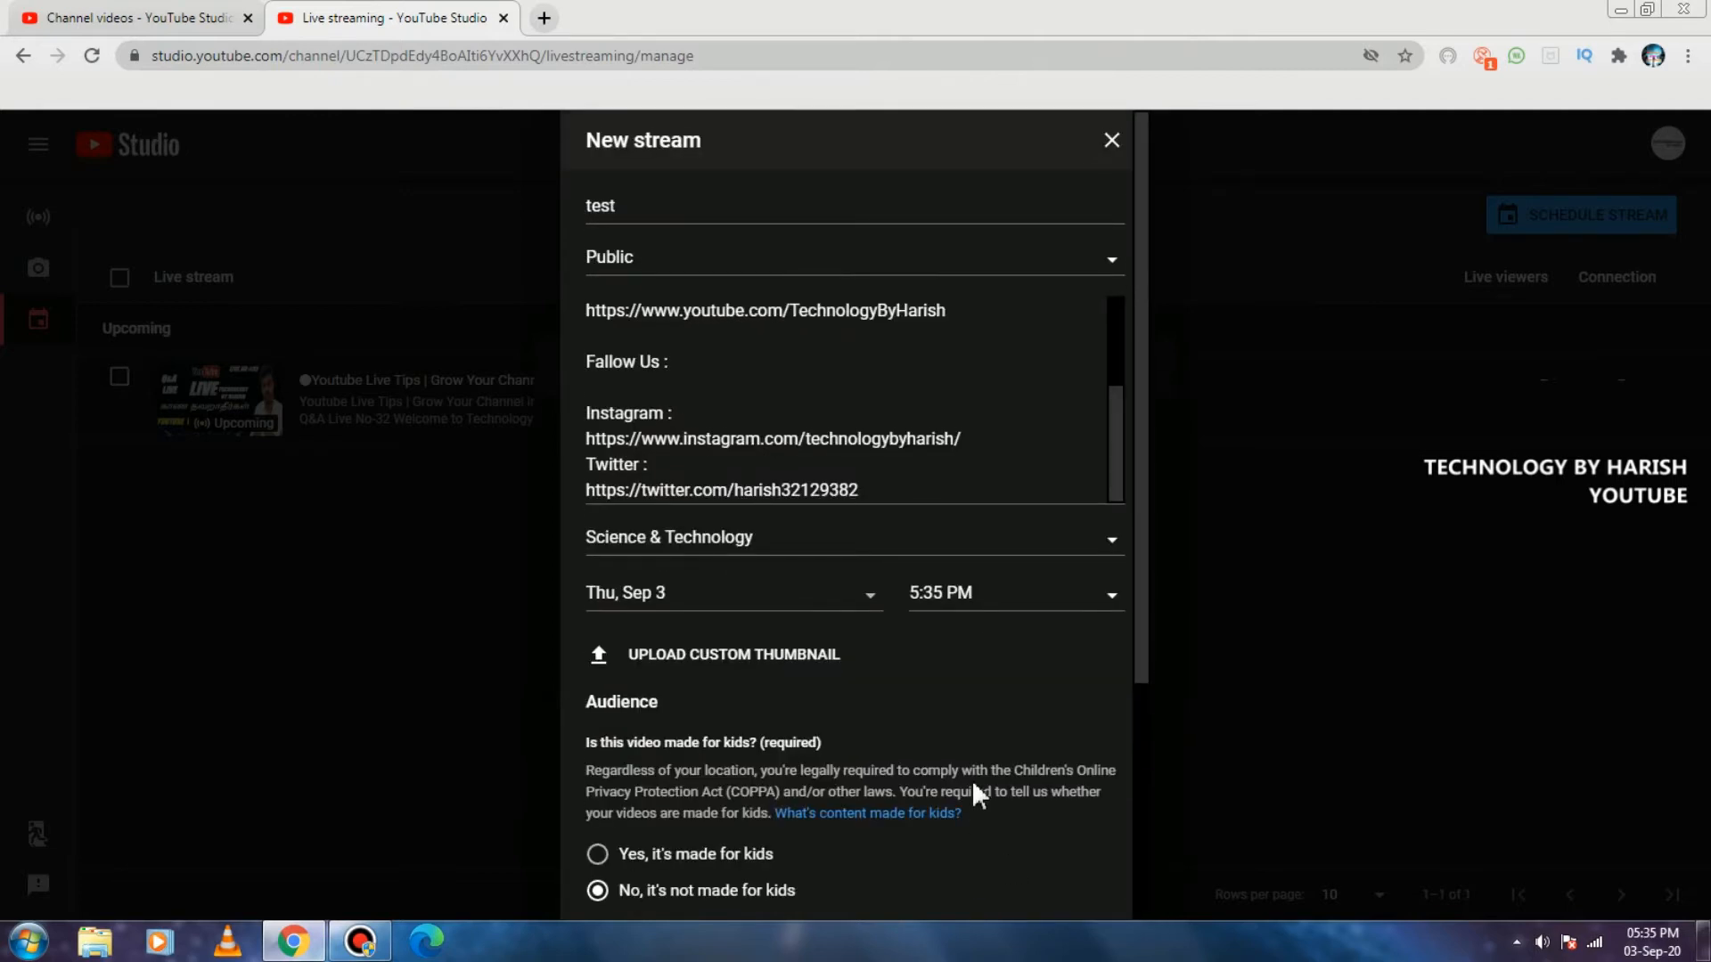
scroll(971, 777, "down", 3)
scroll(970, 777, "down", 2)
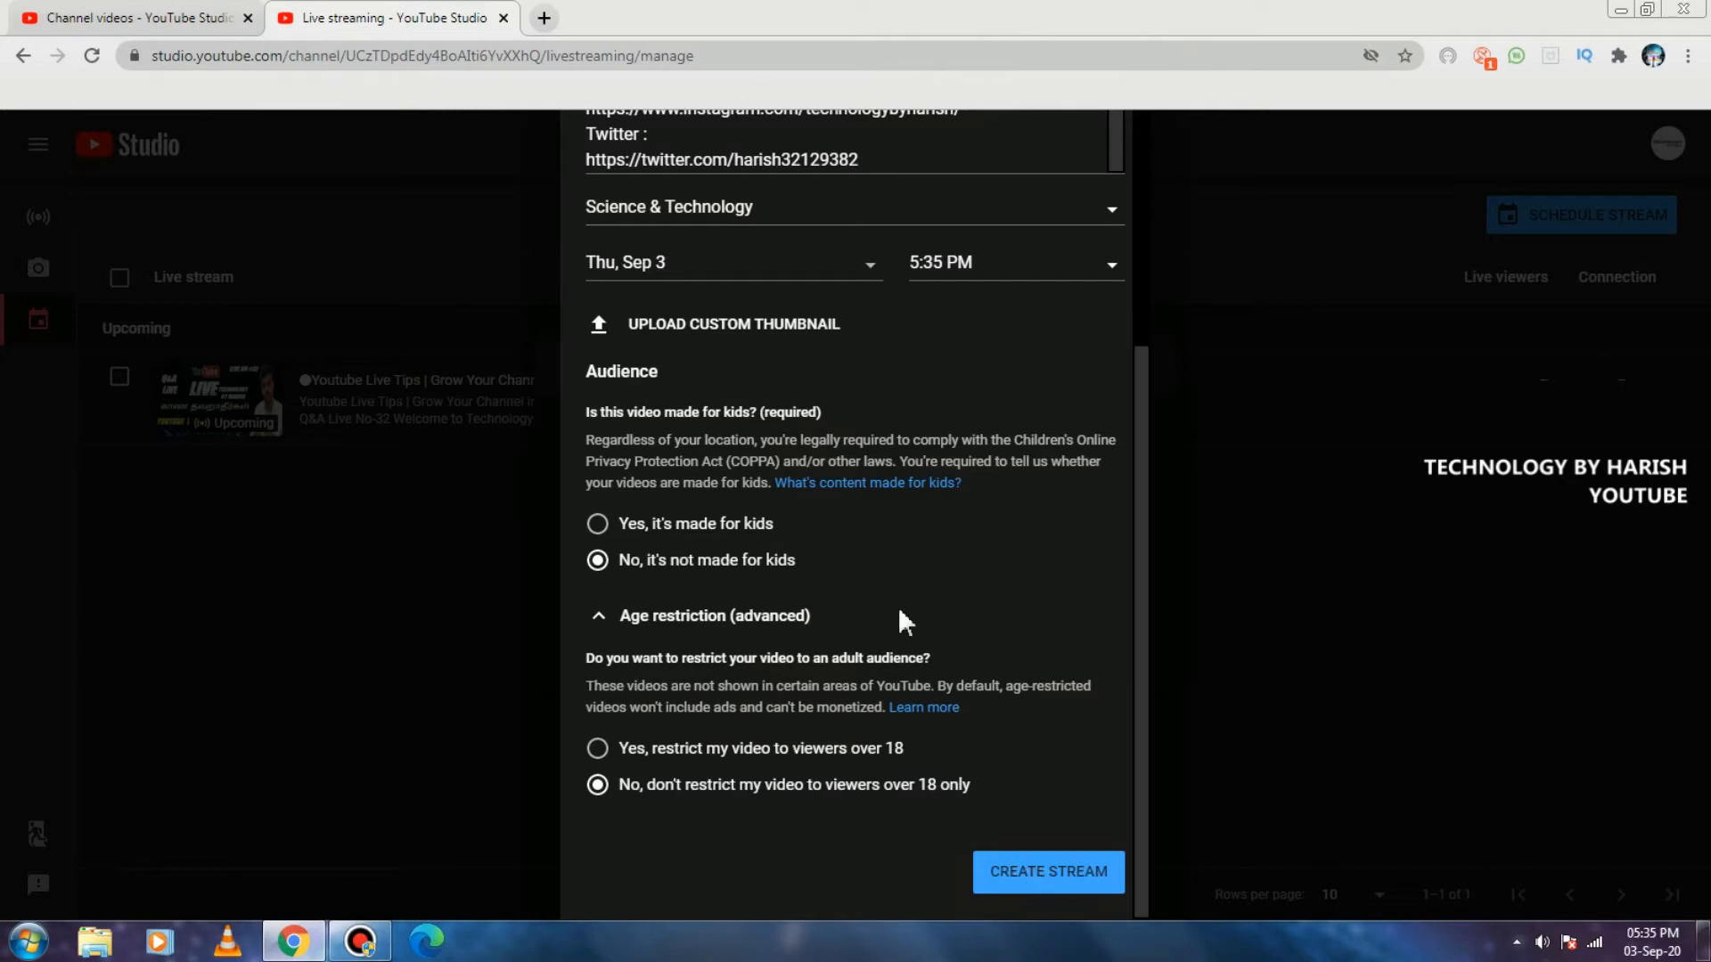
scroll(874, 575, "up", 4)
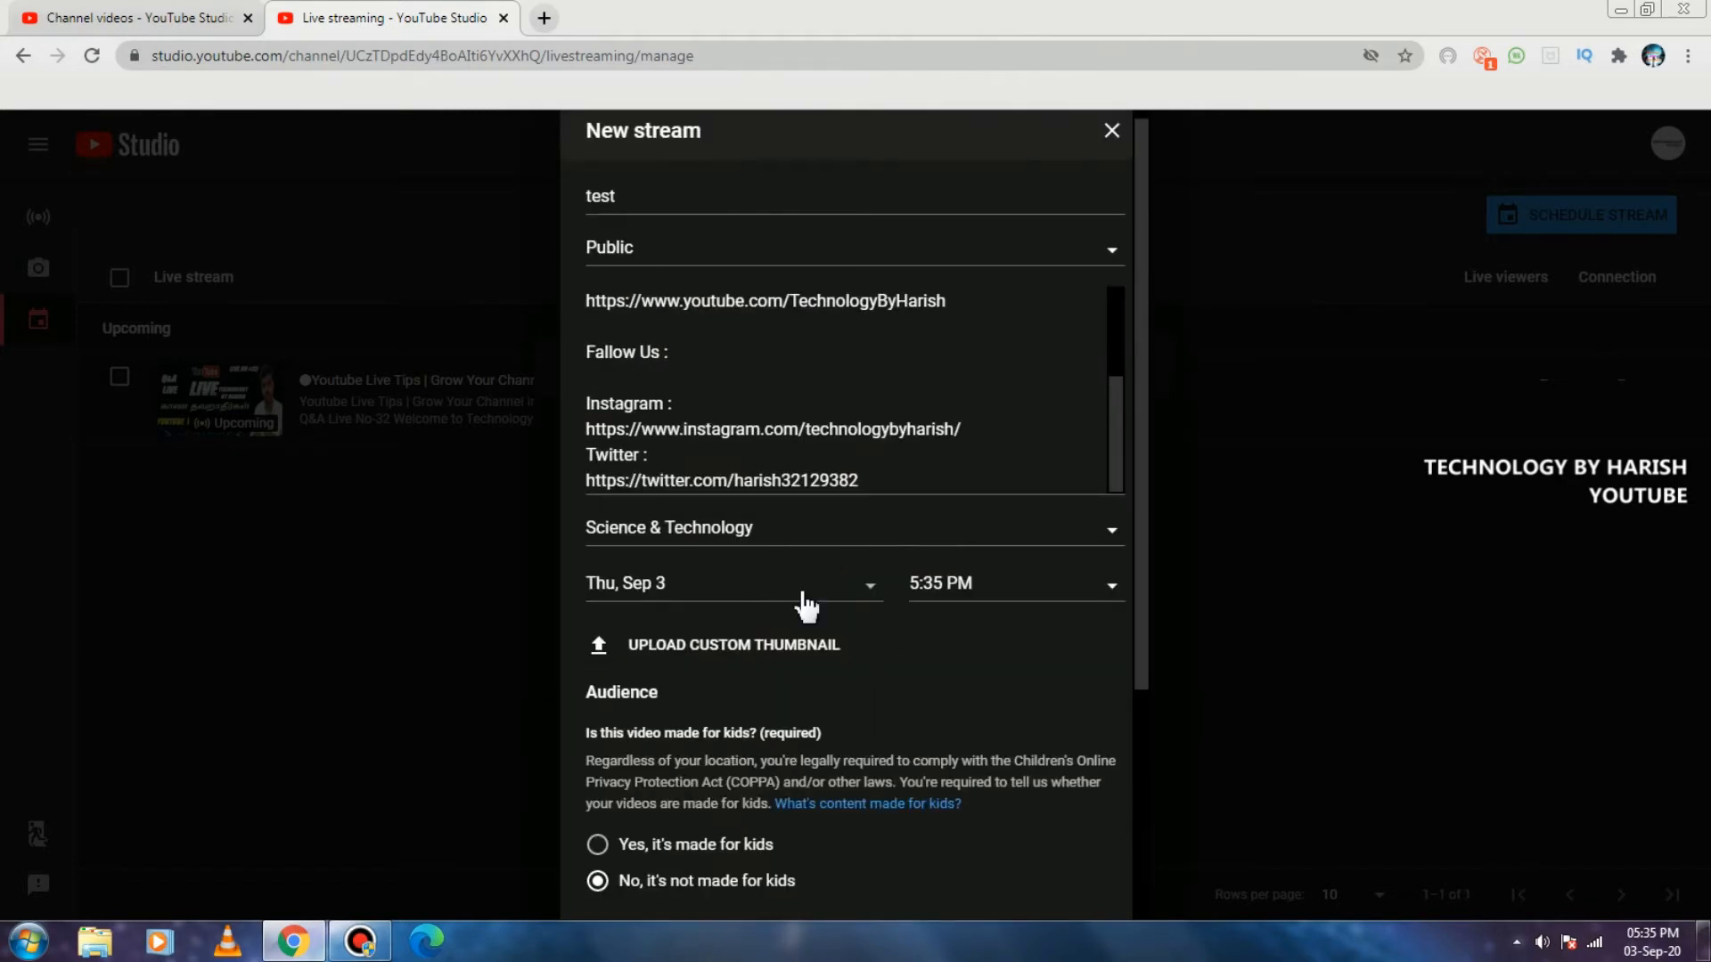
Schedule the new stream for Fri, Sep 4 at 5:50 PM.
left_click(808, 595)
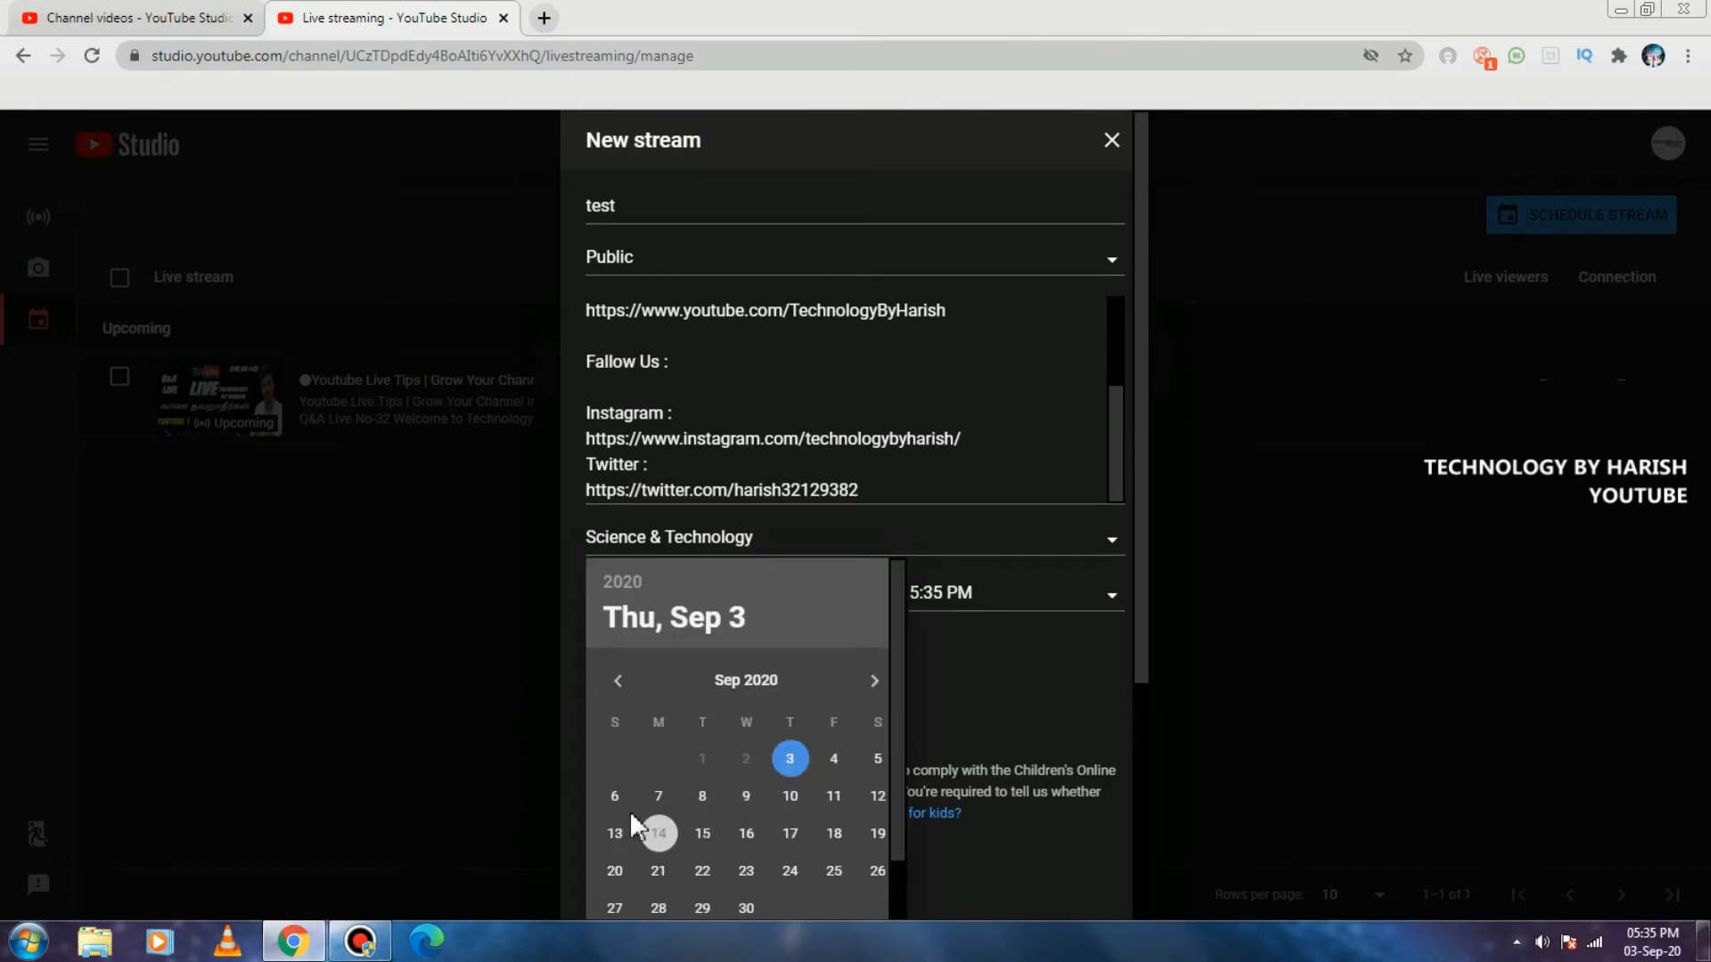
left_click(835, 760)
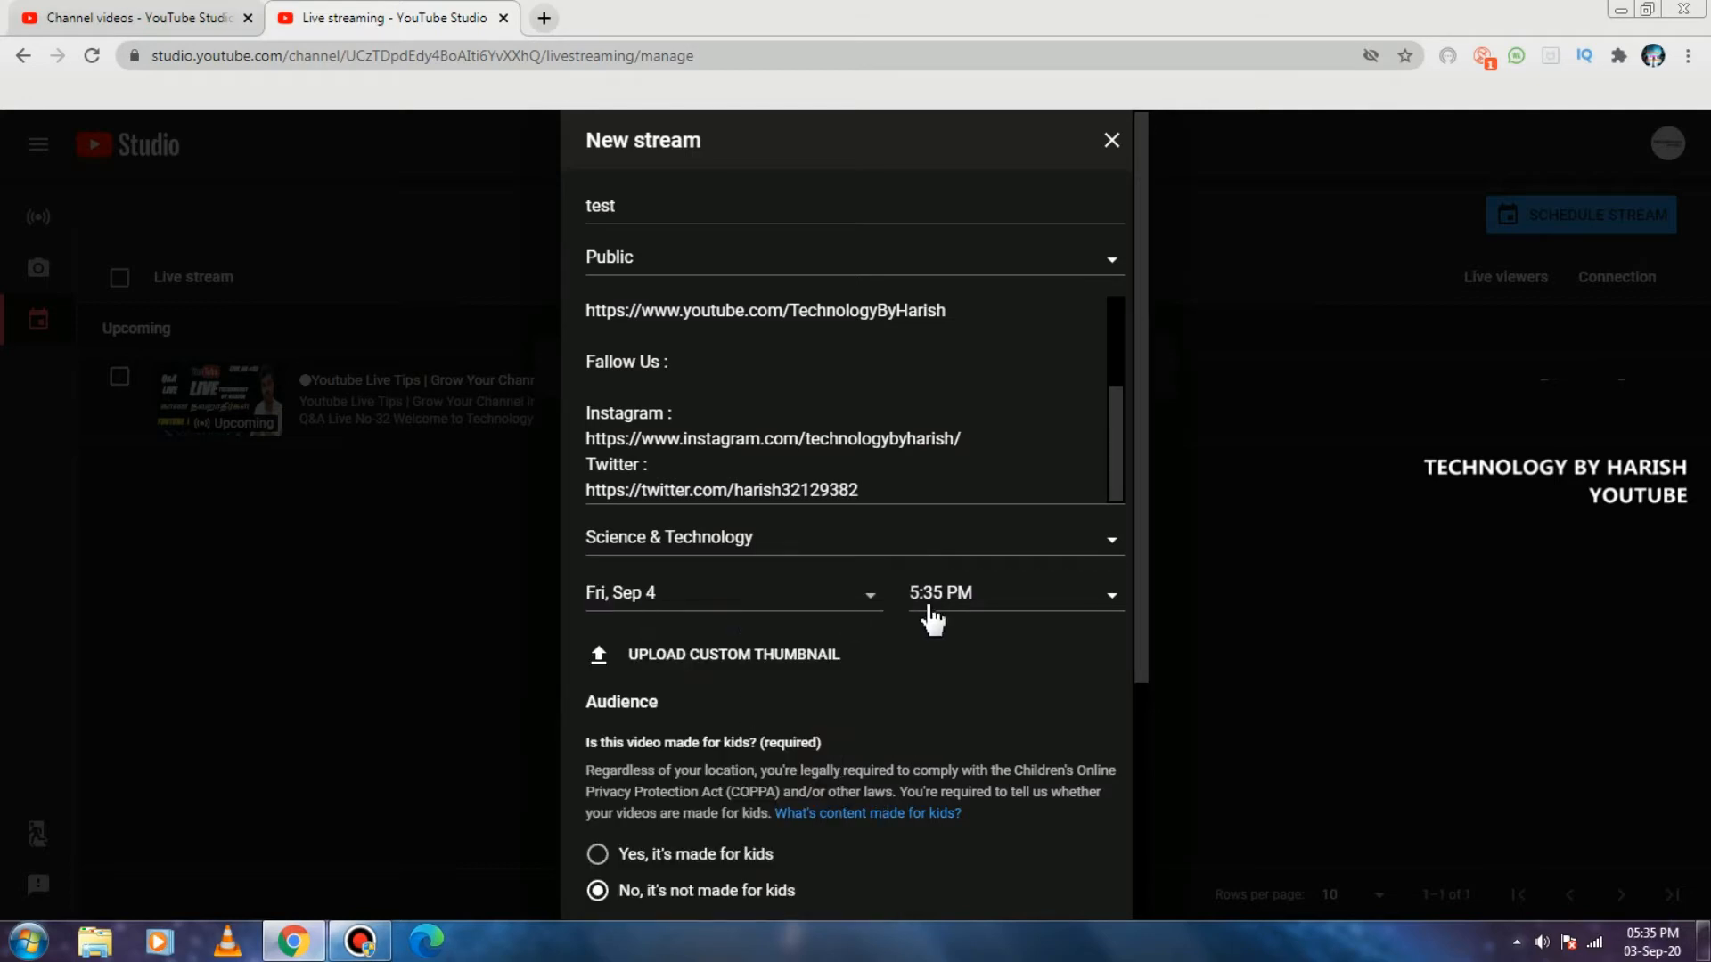
left_click(962, 606)
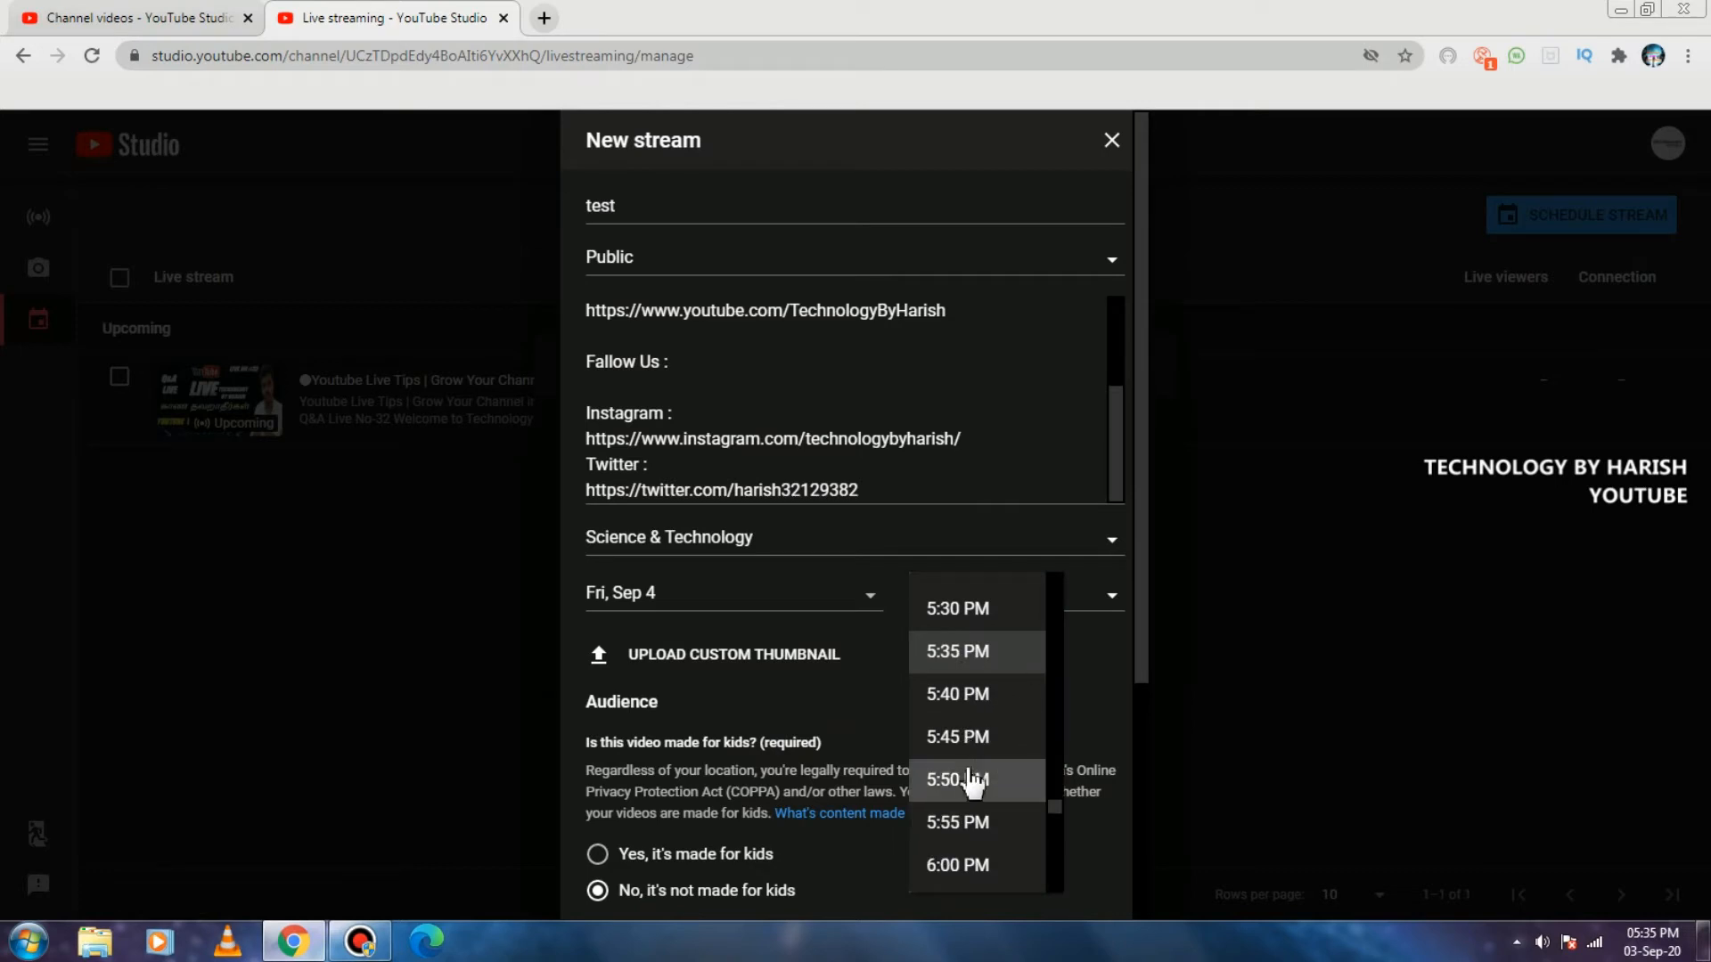
left_click(970, 782)
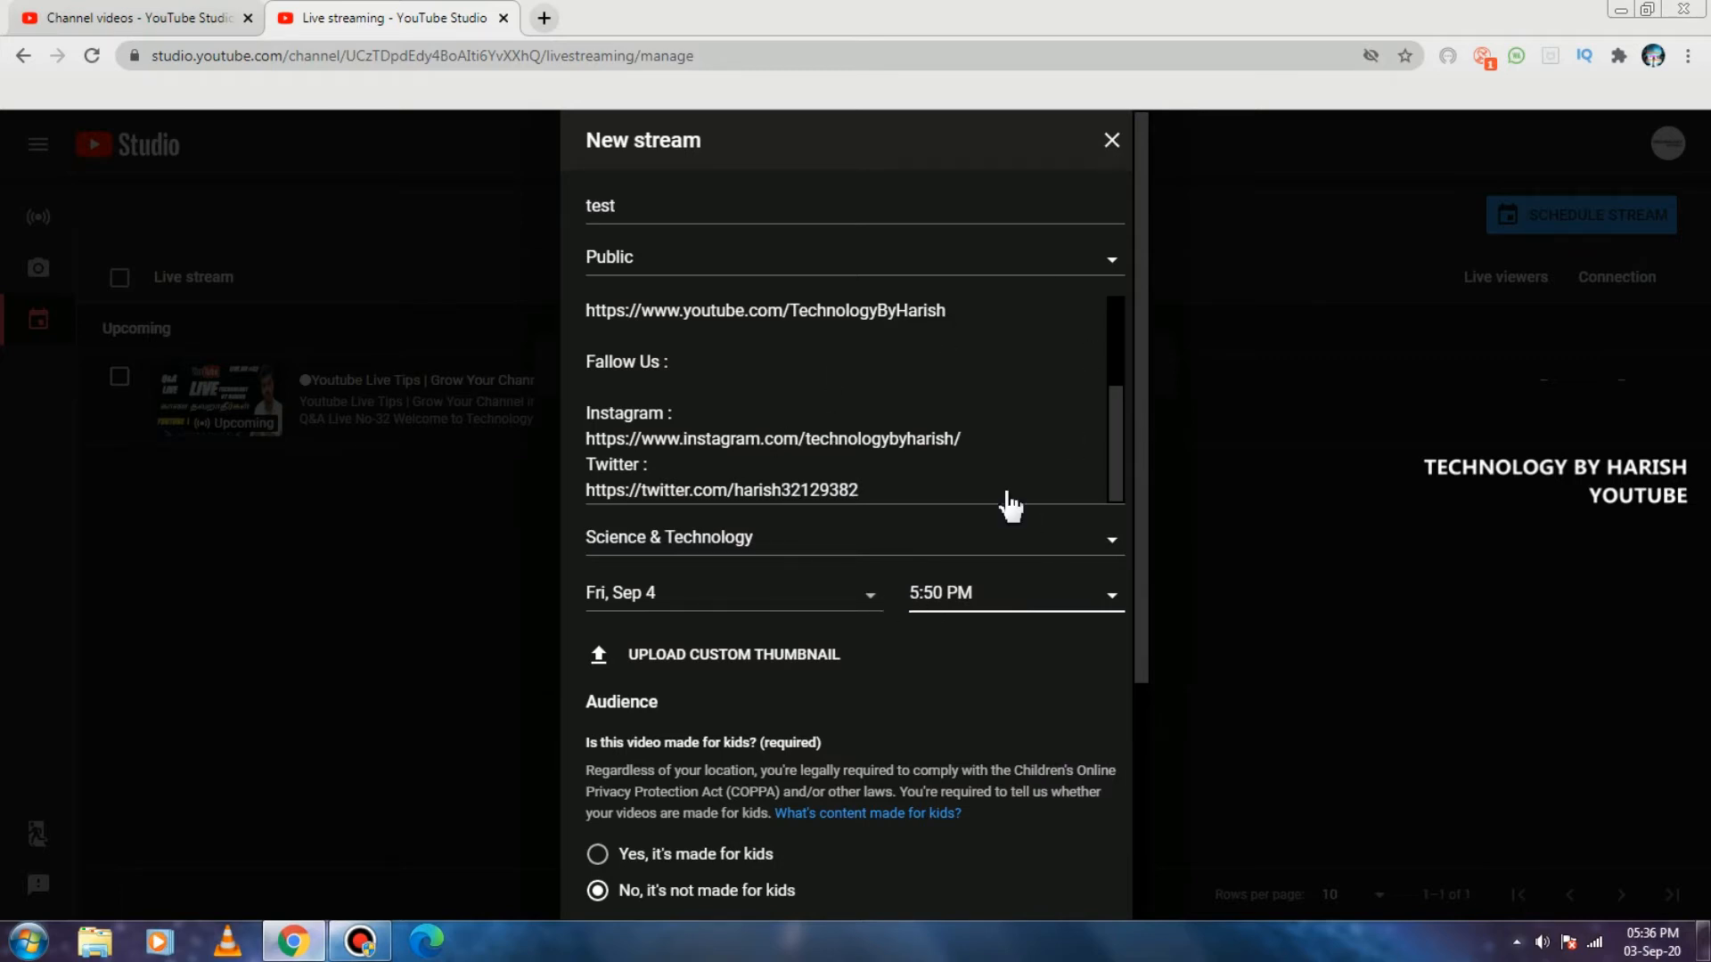
Discard the new stream form and open the upcoming Q&A Live No-32 stream in the control room.
scroll(1008, 505, "down", 4)
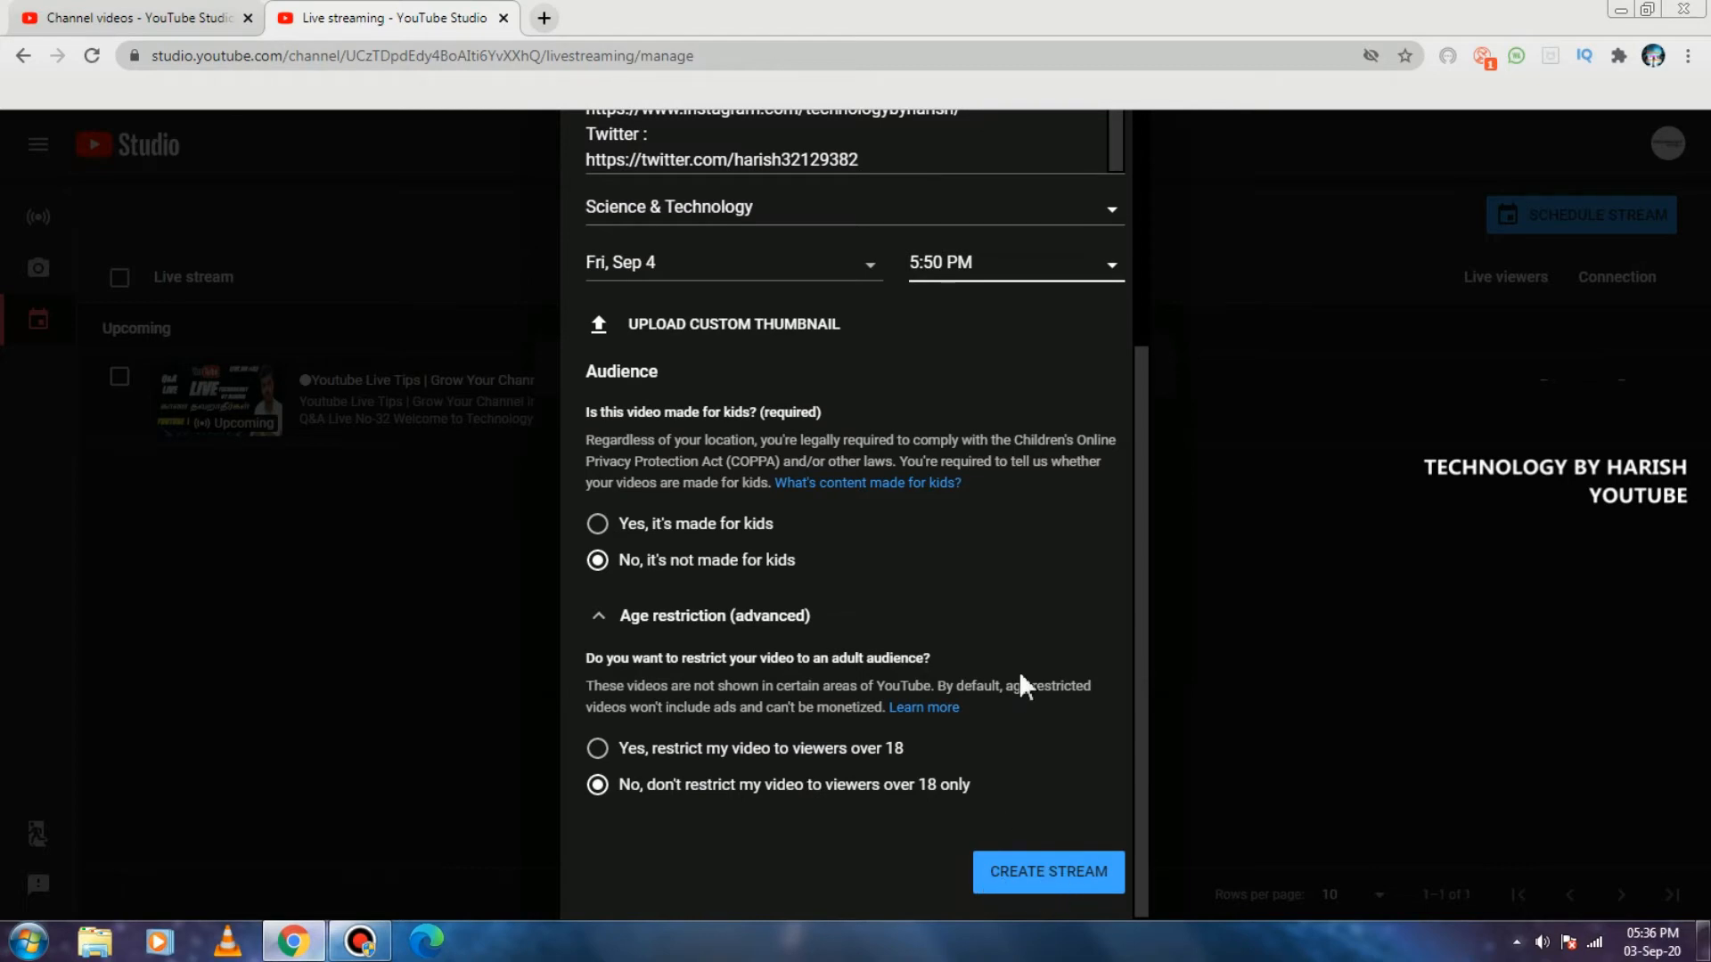
scroll(981, 585, "up", 4)
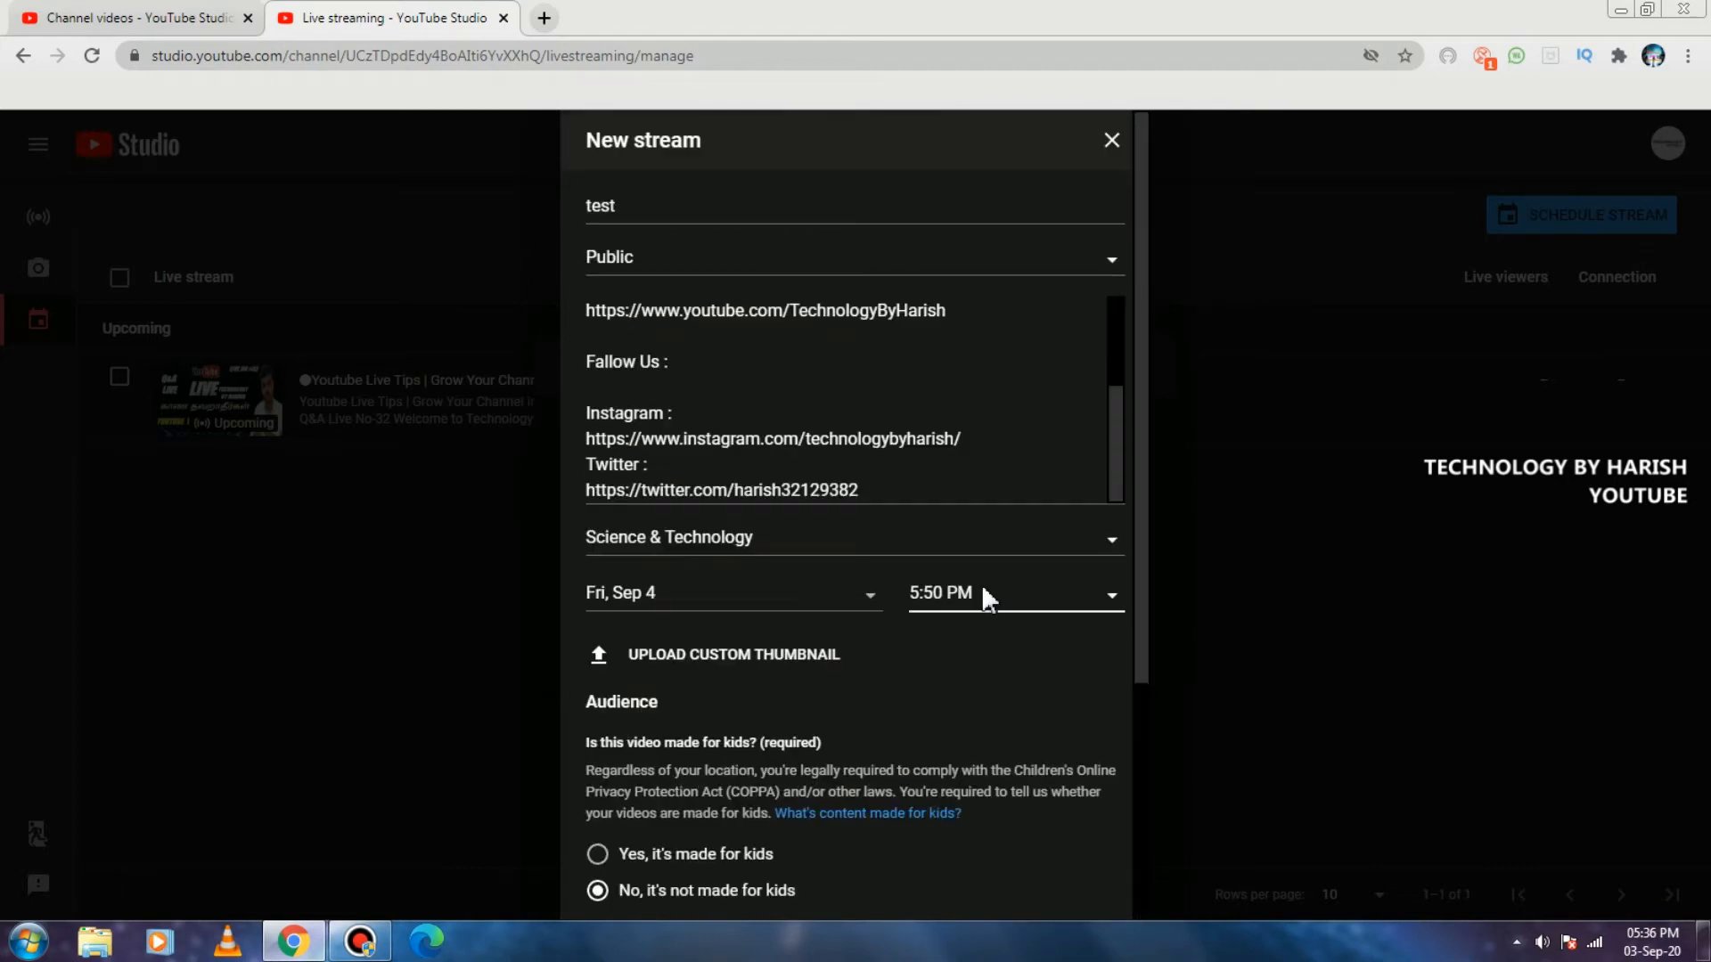
left_click(1114, 146)
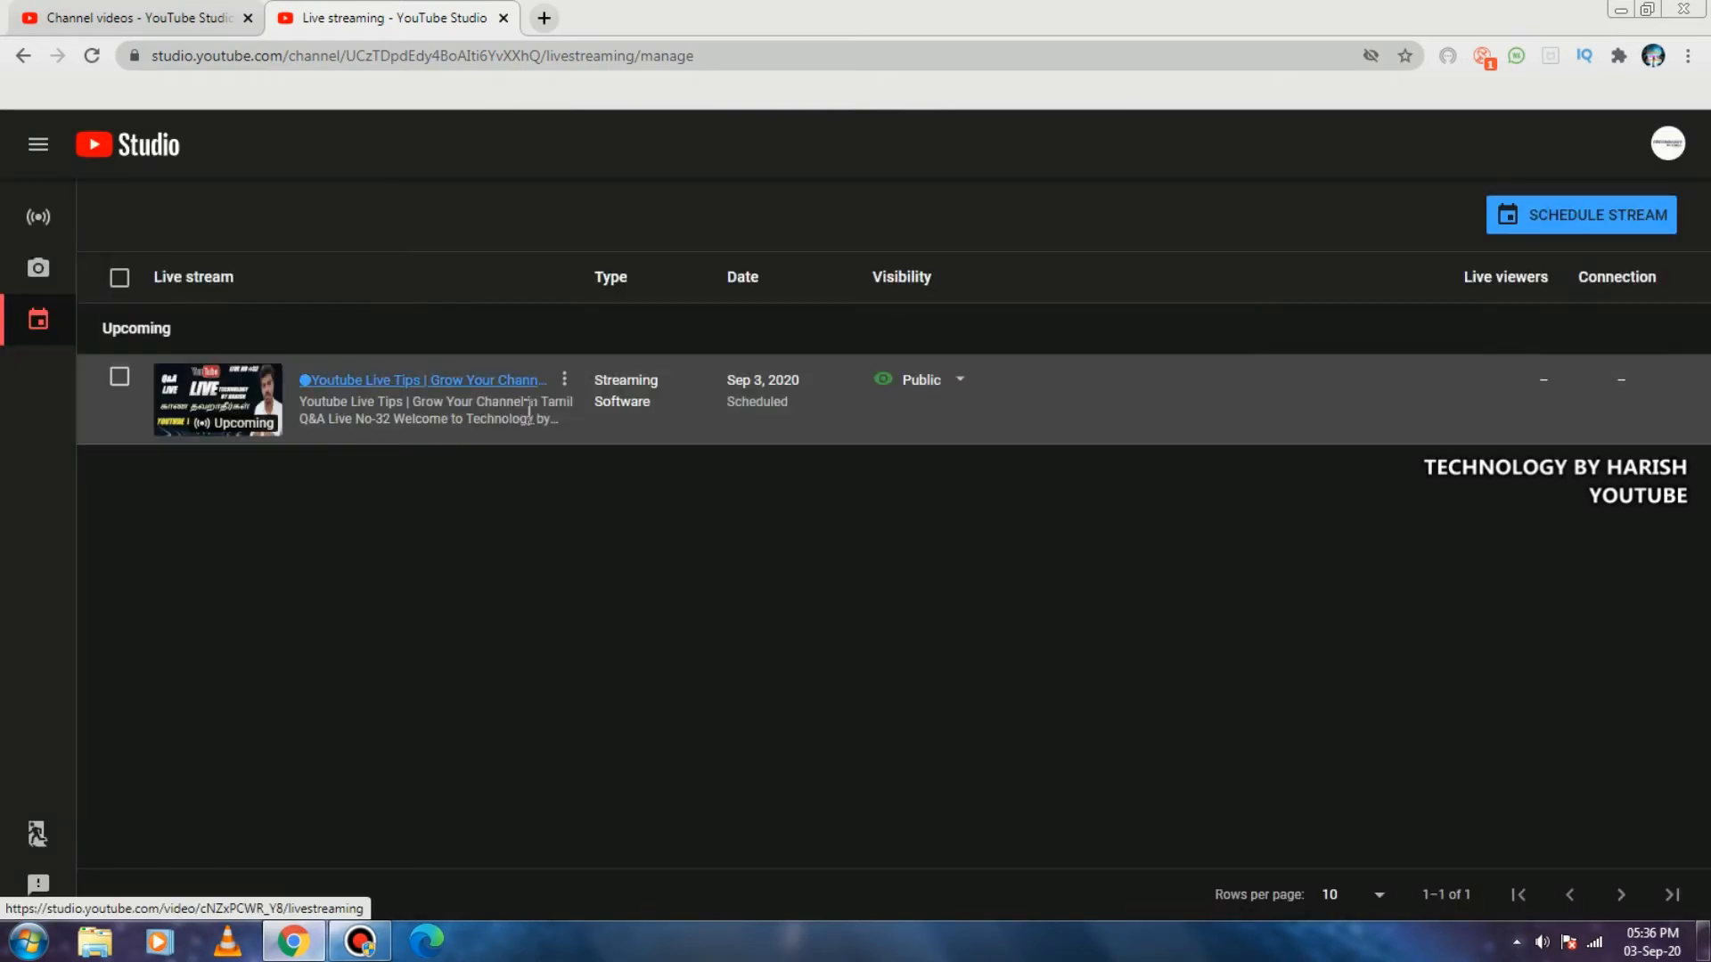
left_click(423, 383)
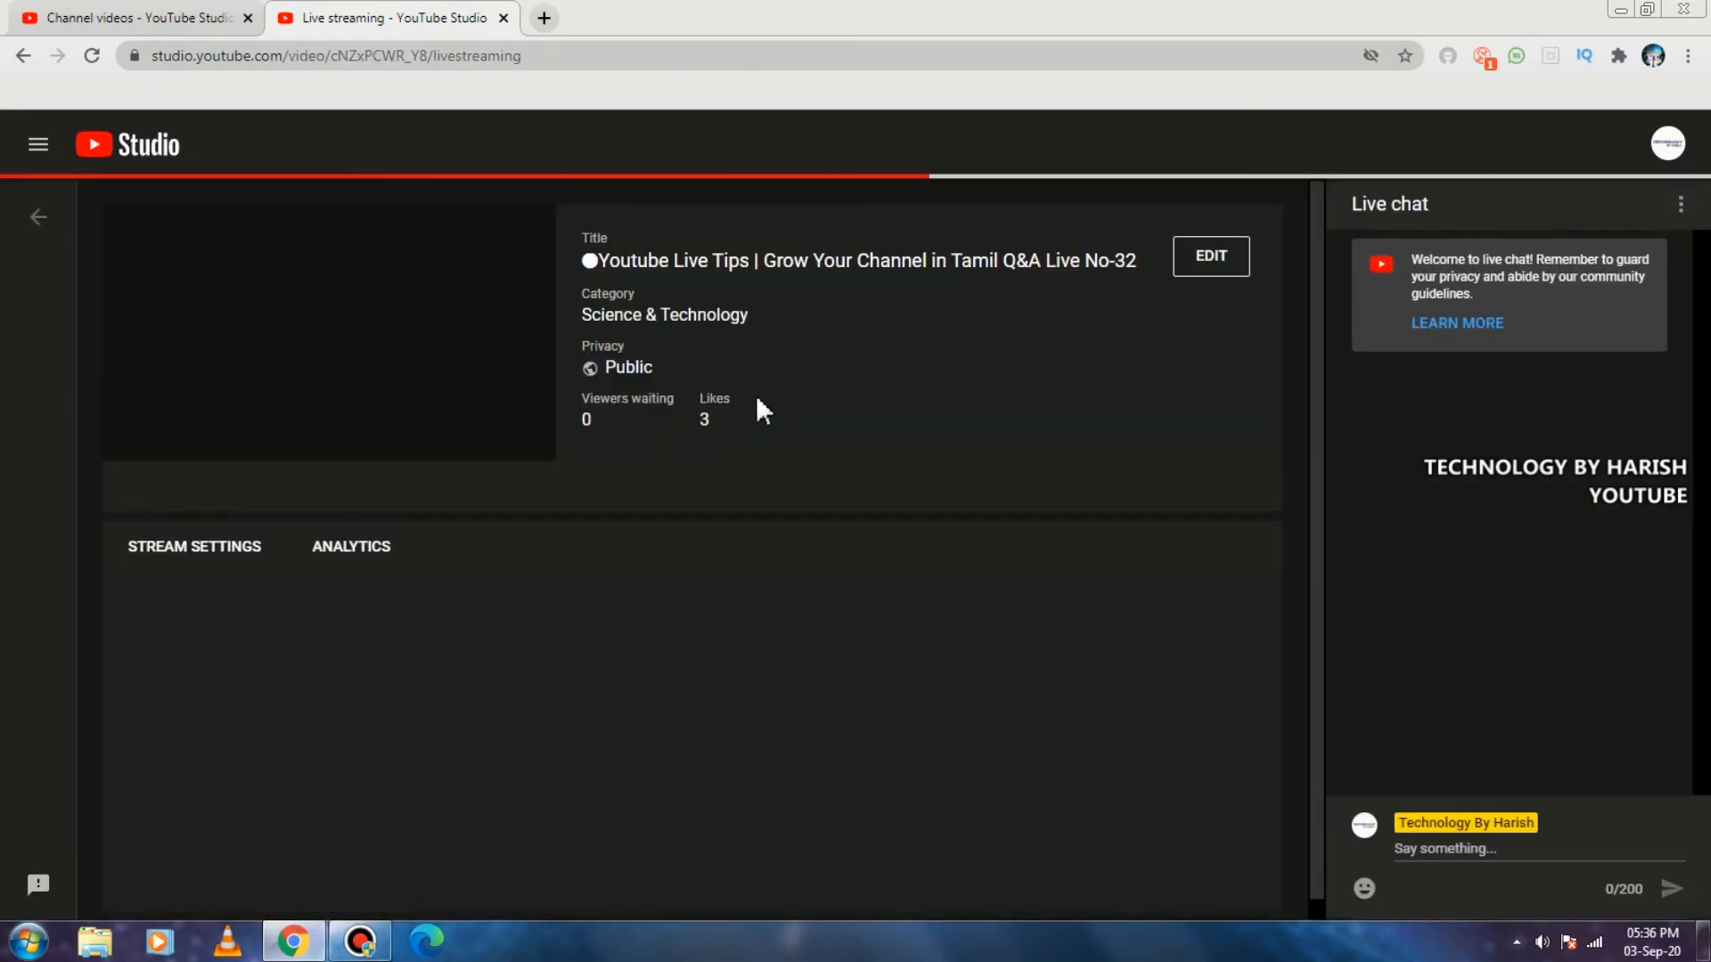
Edit the stream so its title and the first line of its description end in Q&A Live No-33.
left_click(1199, 267)
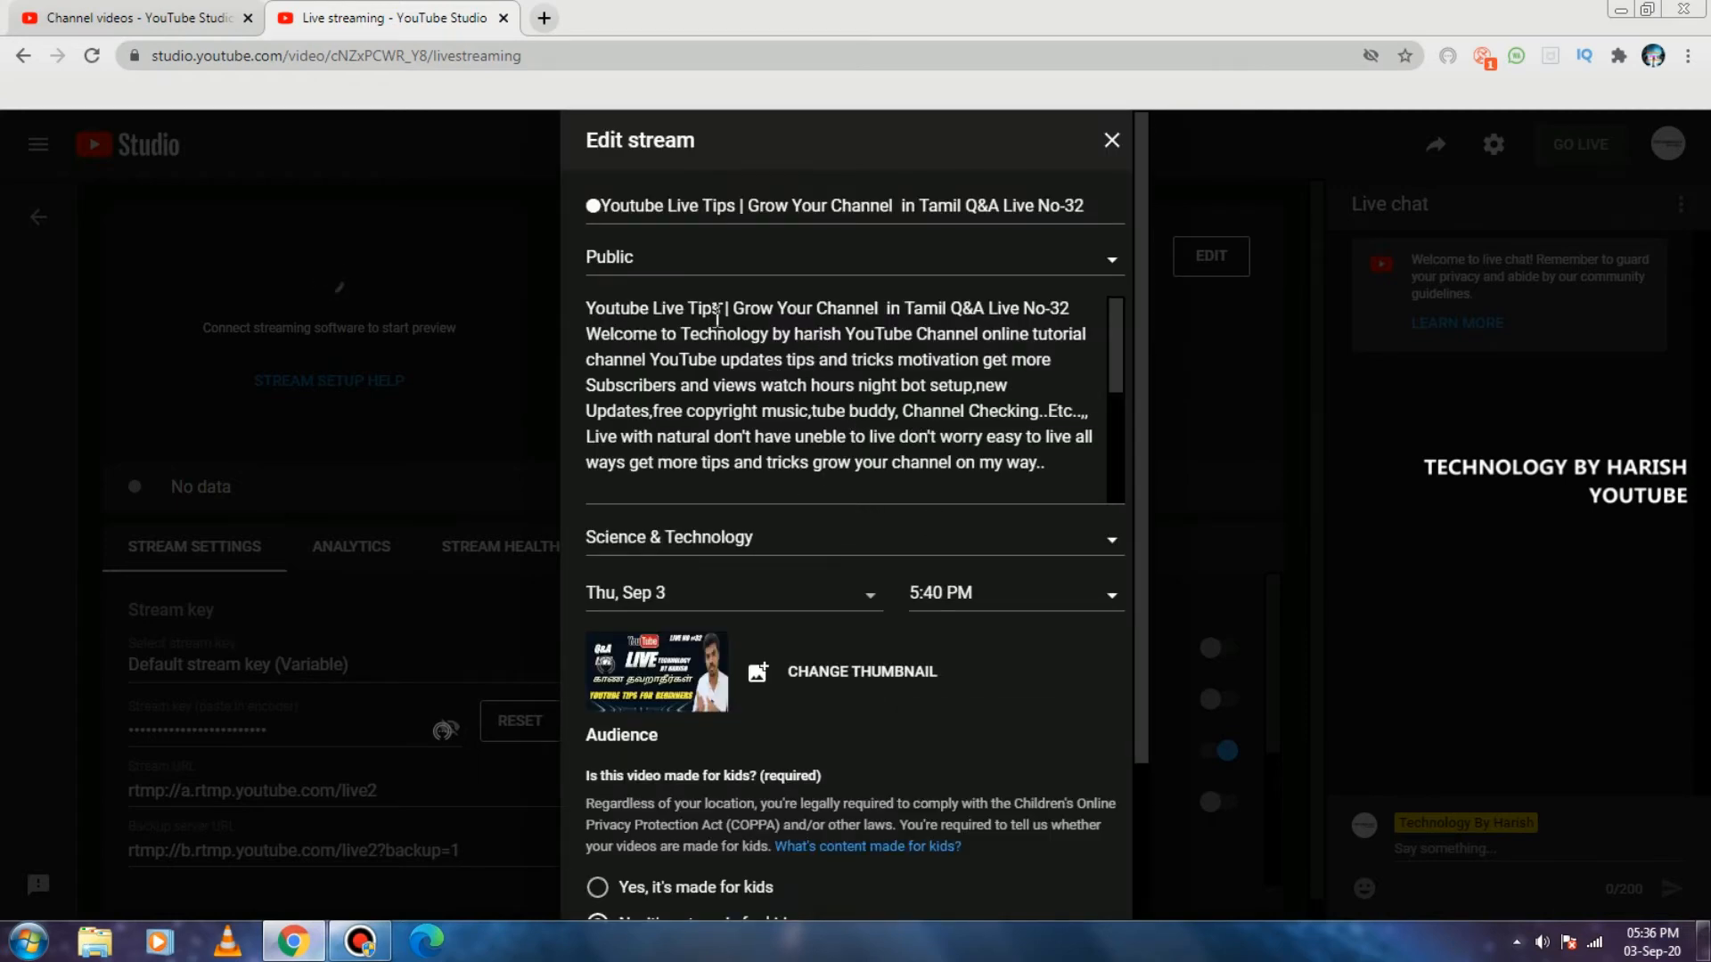
scroll(1060, 325, "down", 1)
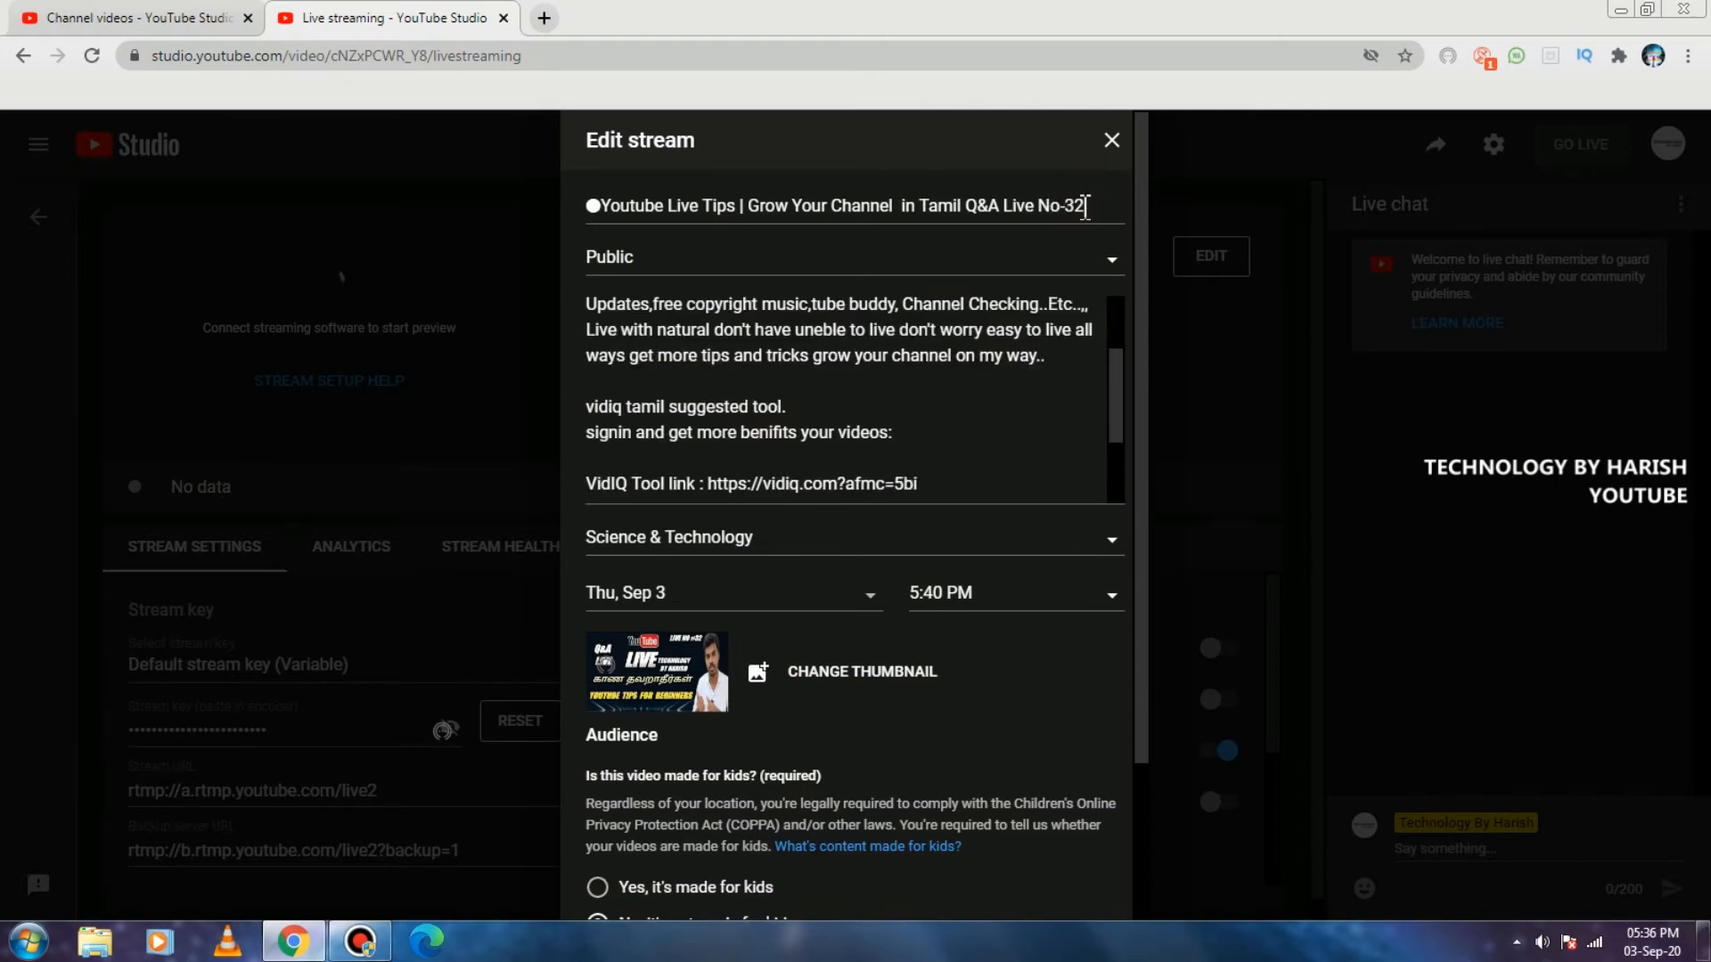
left_click(1084, 206)
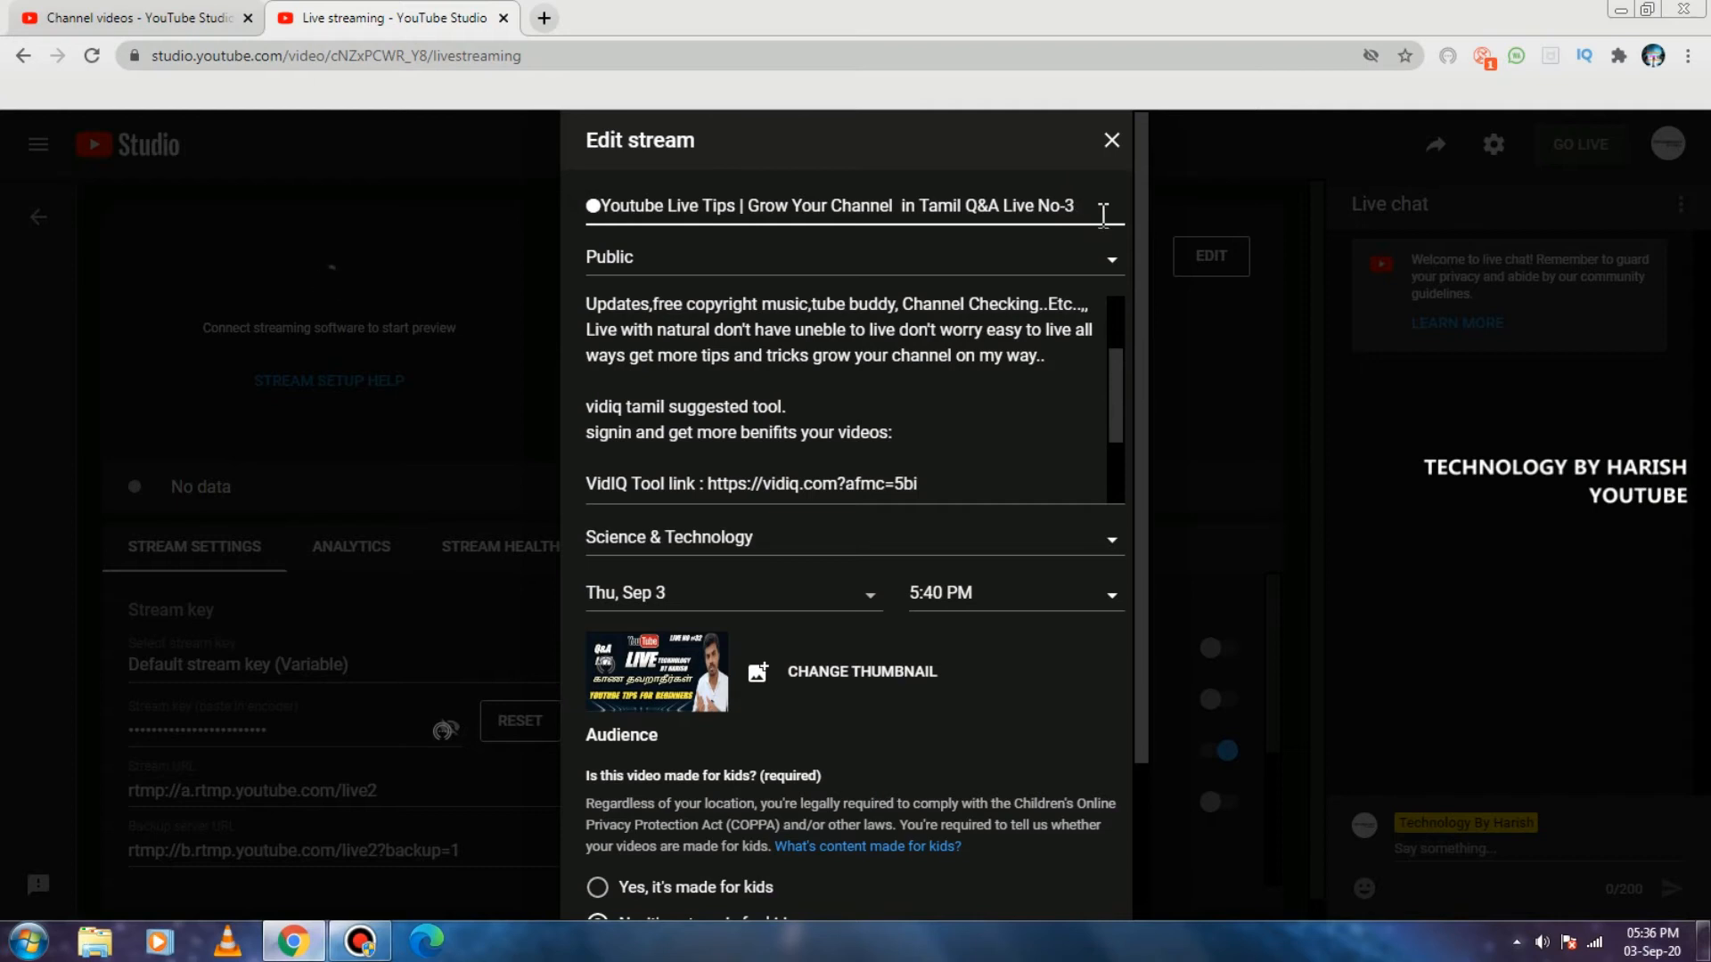
type("3")
scroll(781, 395, "down", 5)
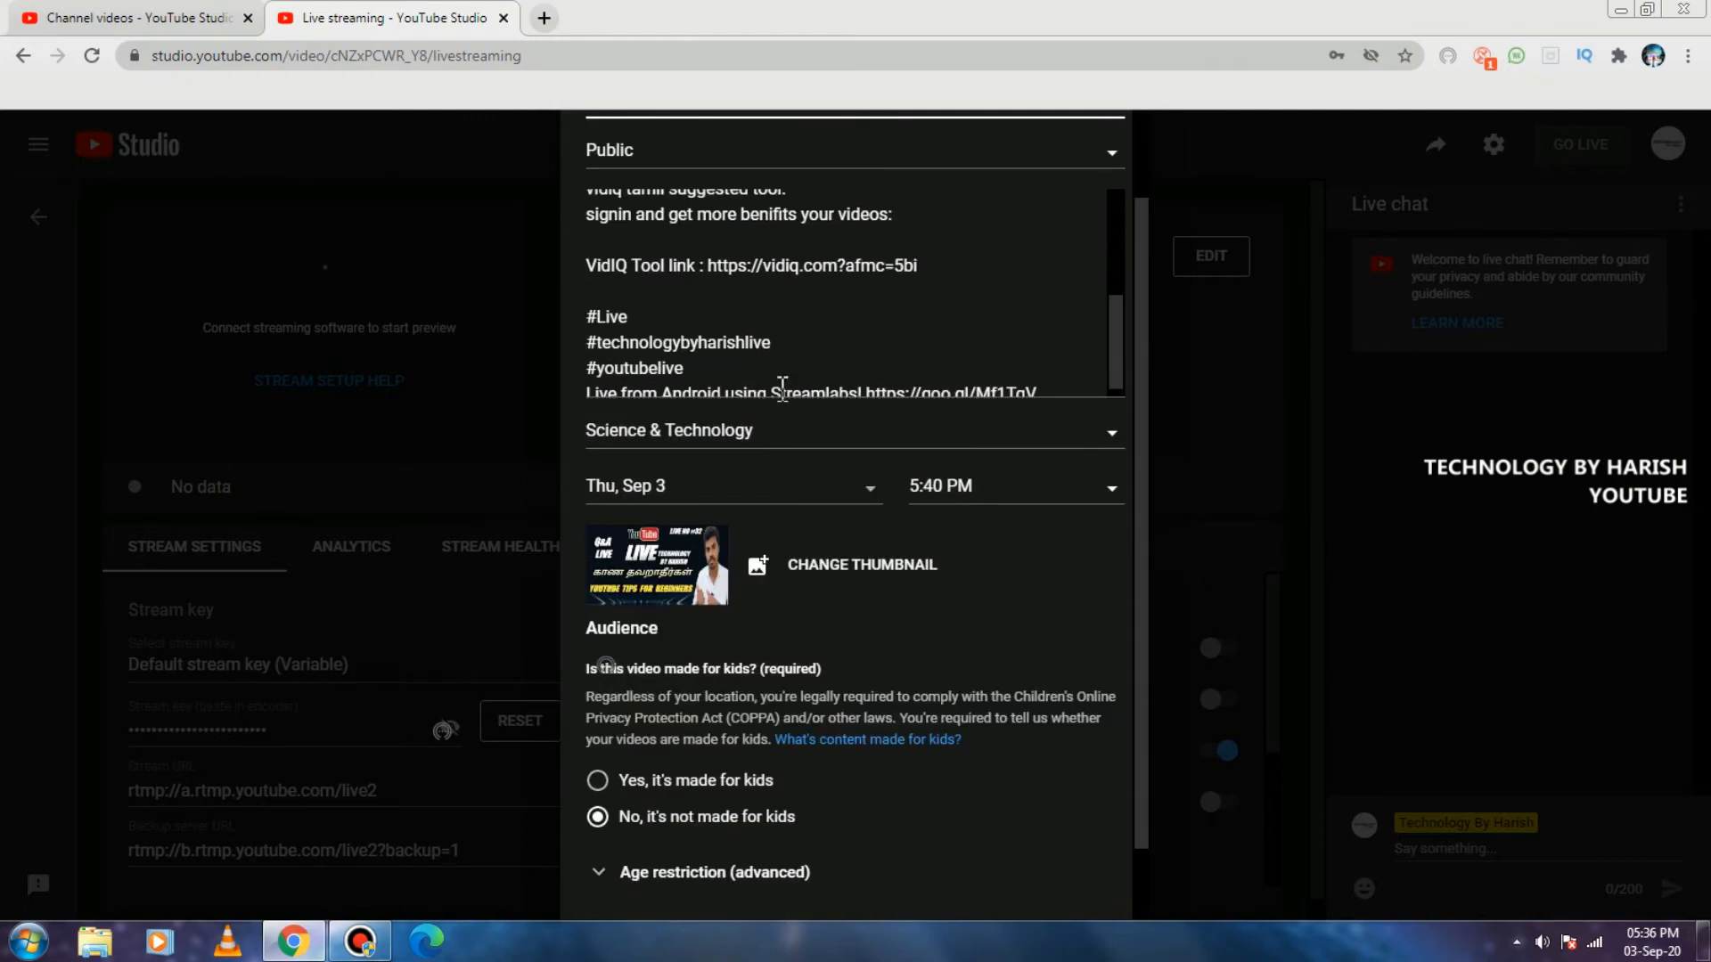
scroll(781, 389, "up", 5)
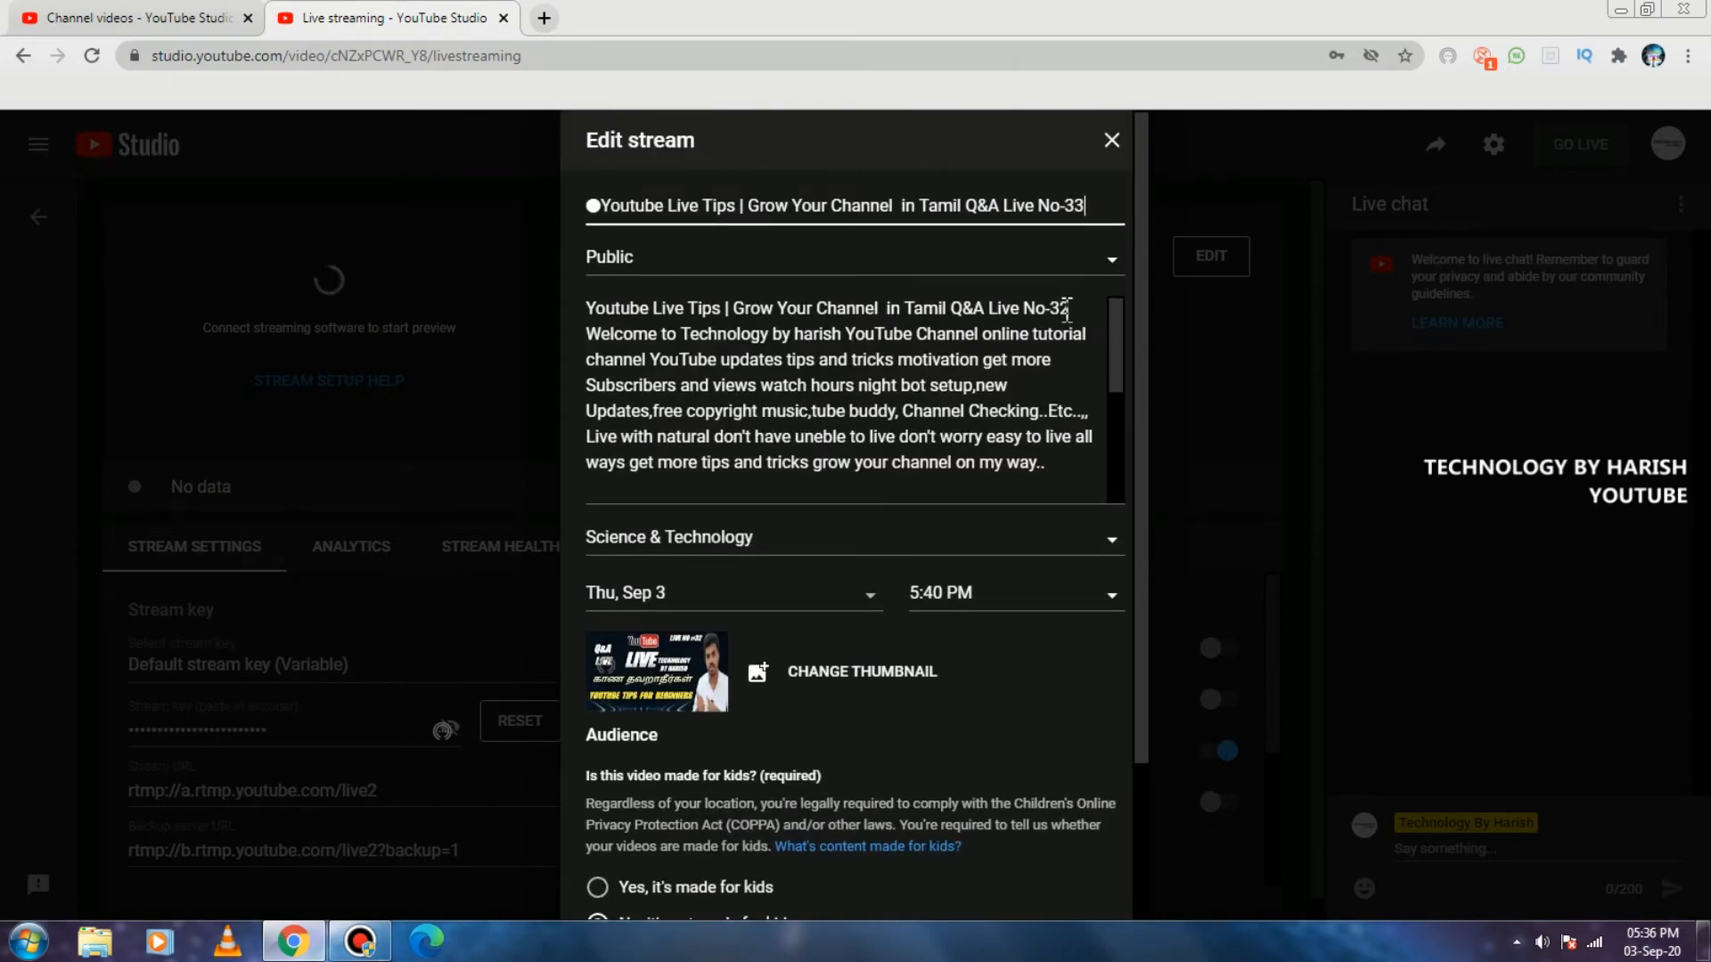
left_click(1076, 309)
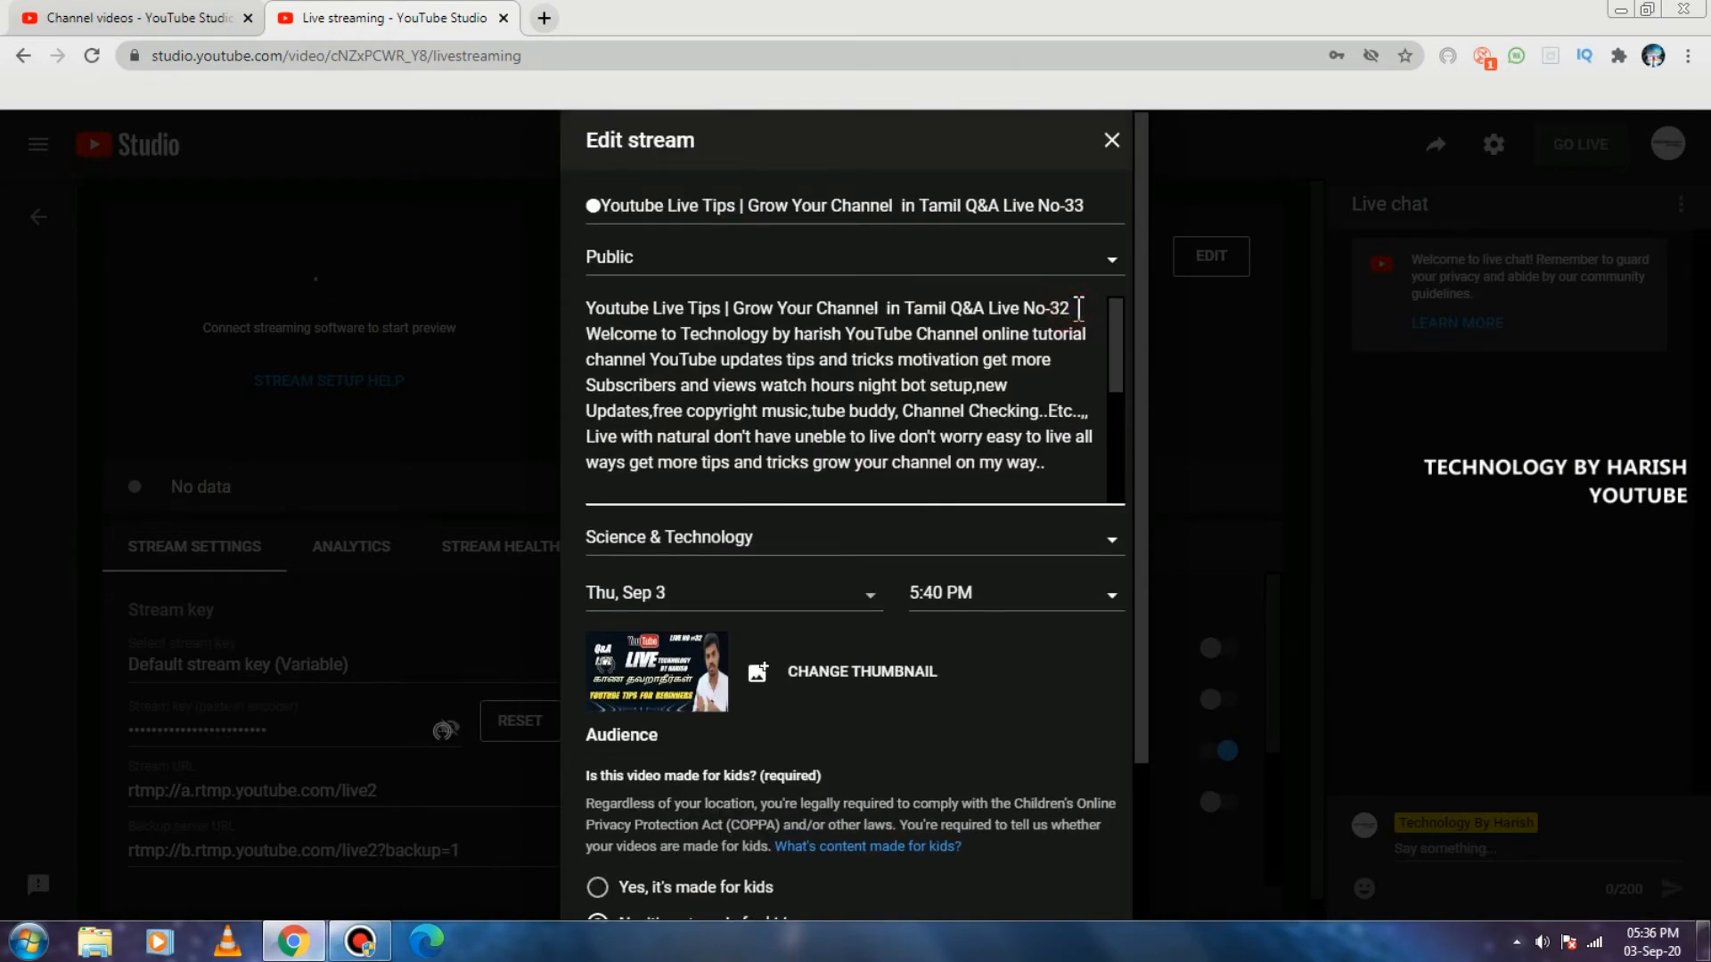
Set the stream's start time to 8:00 PM and keep Thu, Sep 3 as its date.
scroll(903, 335, "down", 10)
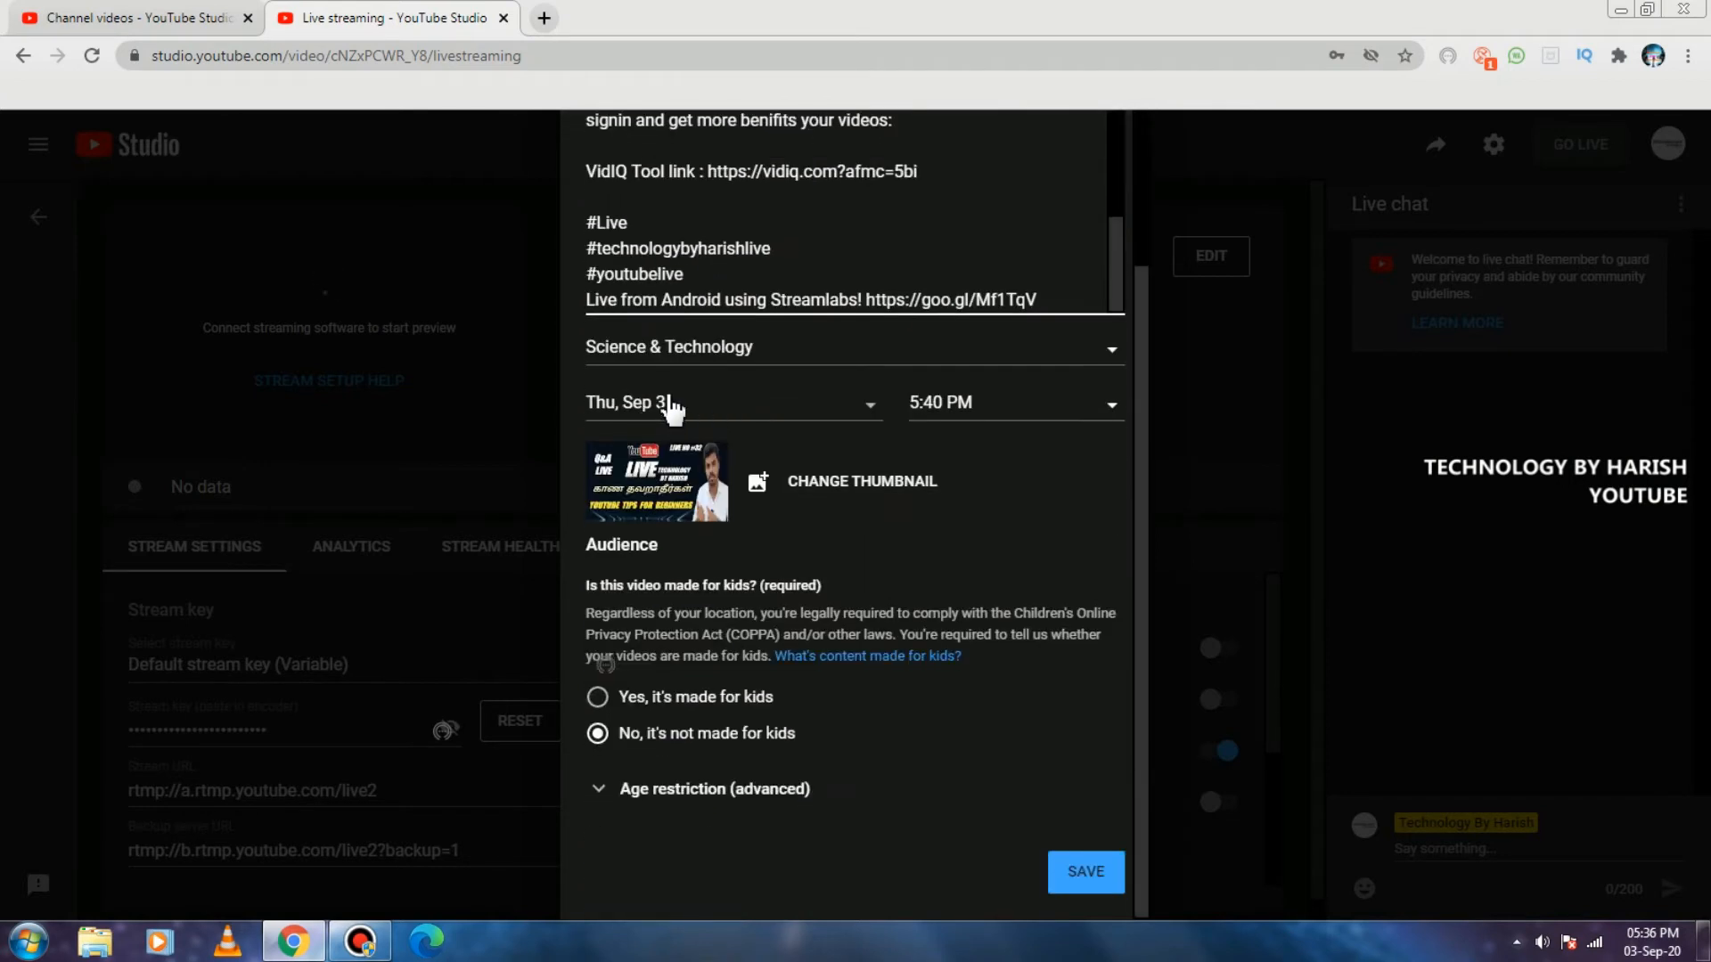
left_click(1026, 413)
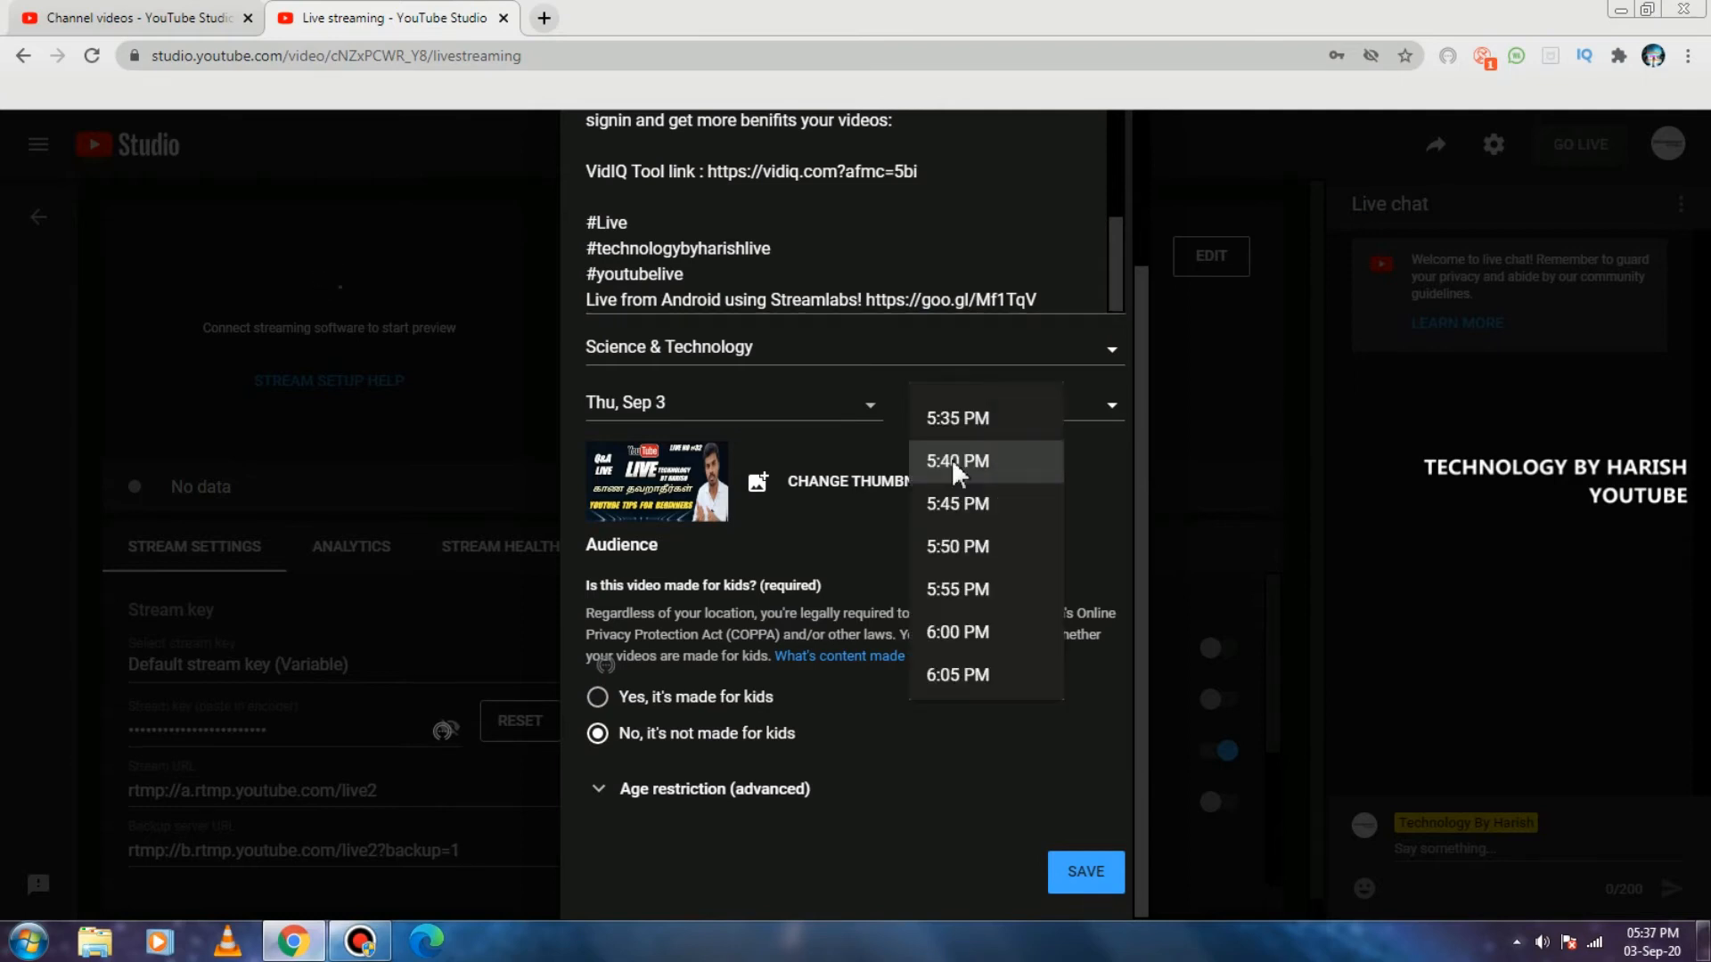
scroll(965, 584, "down", 4)
scroll(971, 589, "down", 3)
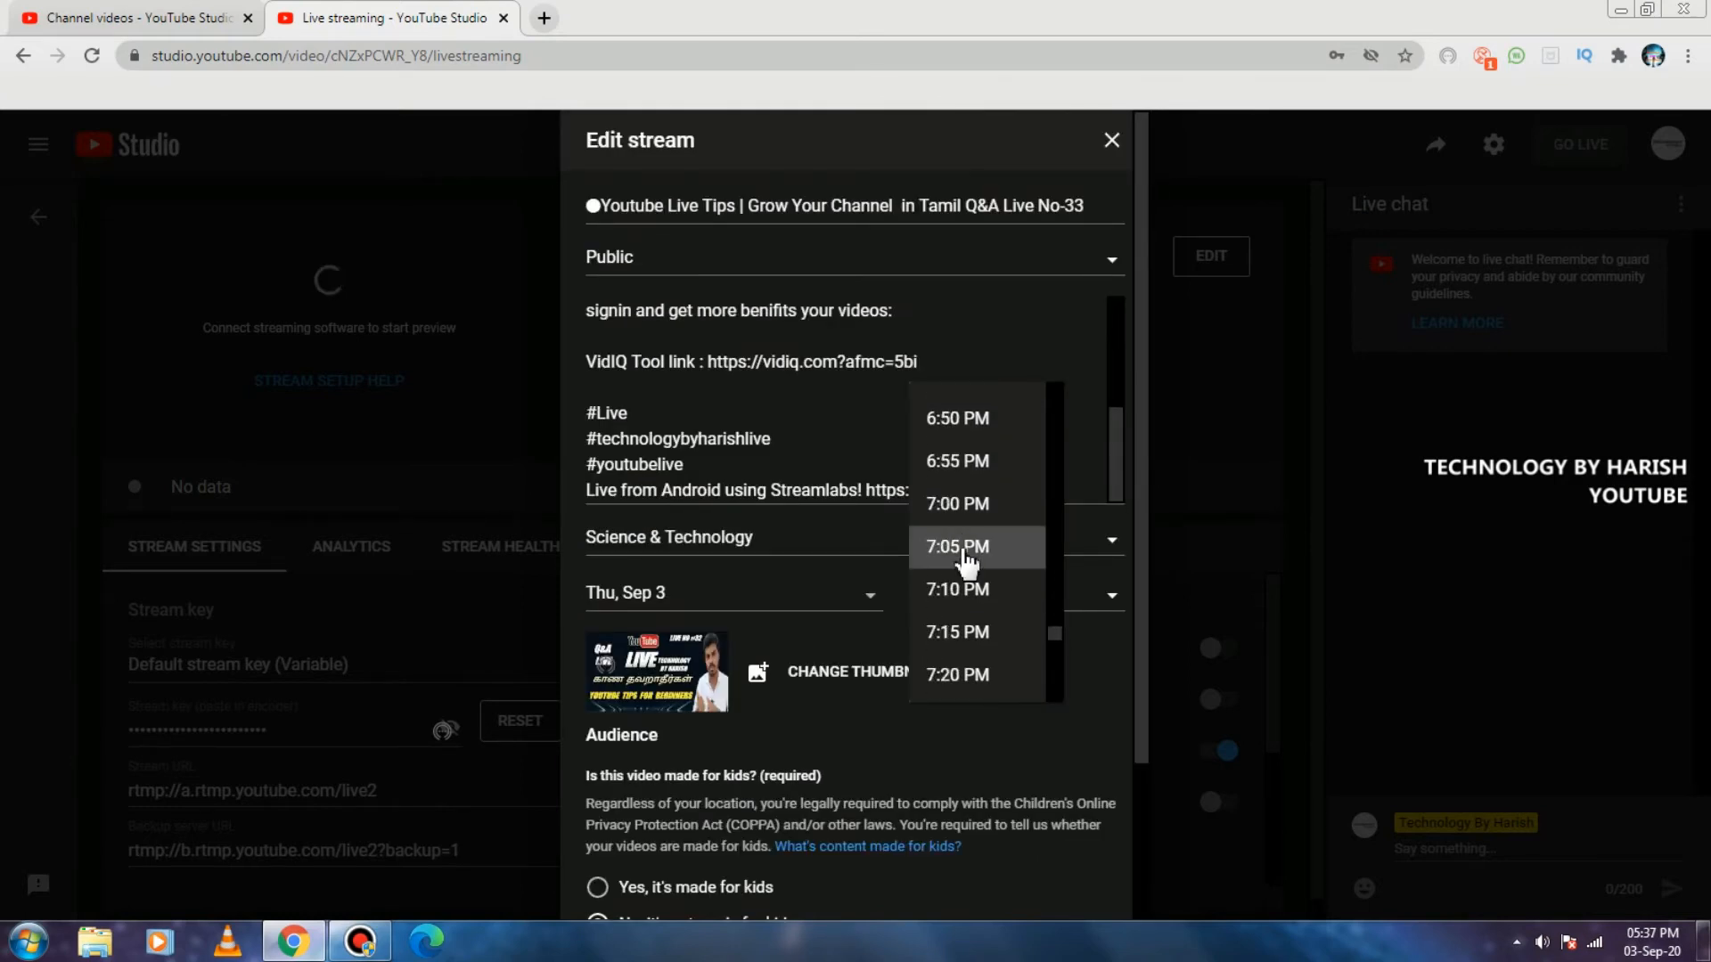
scroll(960, 503, "up", 2)
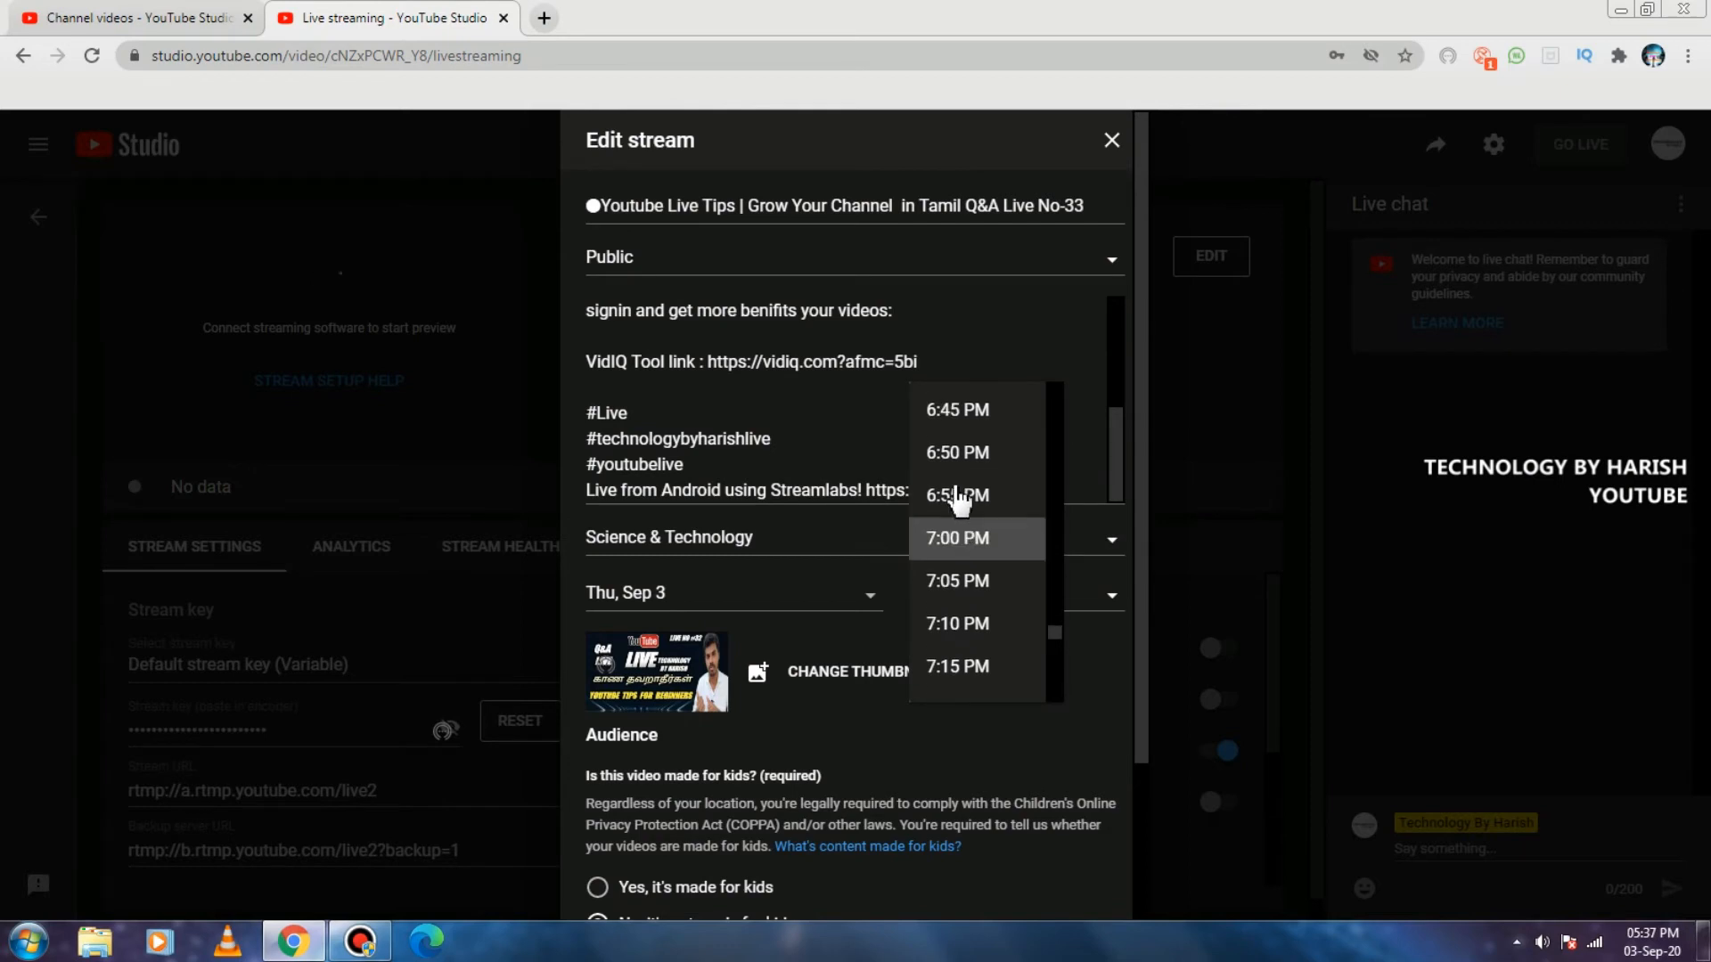
scroll(960, 501, "down", 3)
scroll(958, 534, "down", 1)
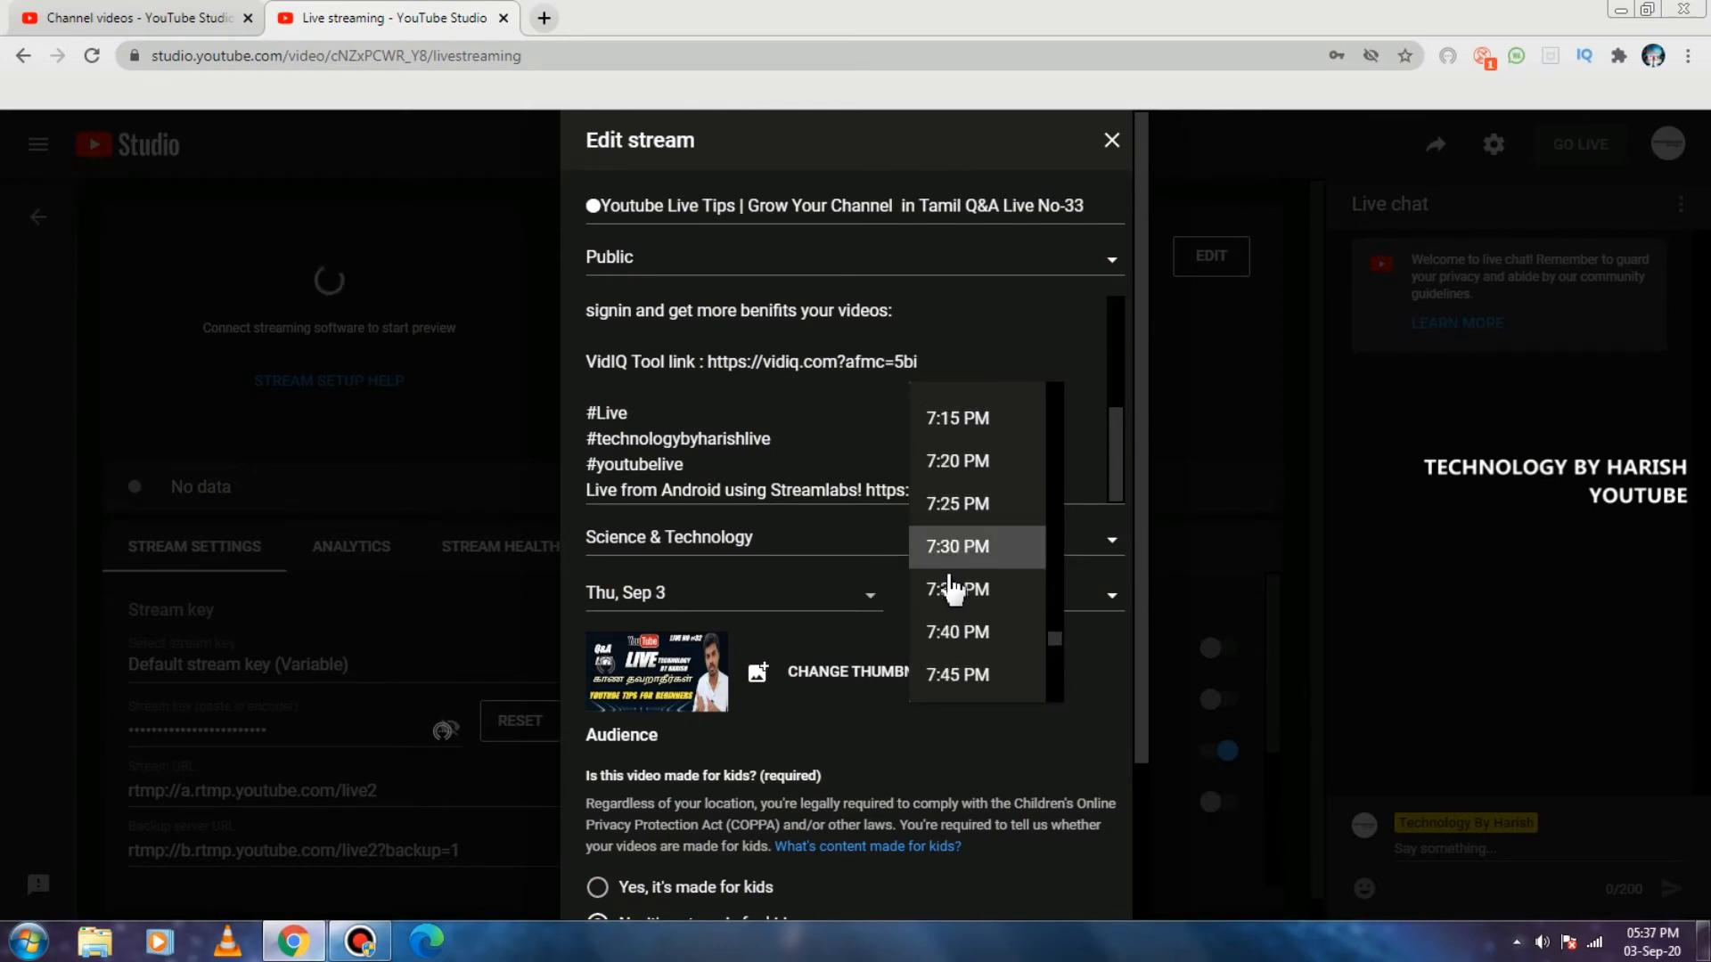
scroll(954, 584, "down", 3)
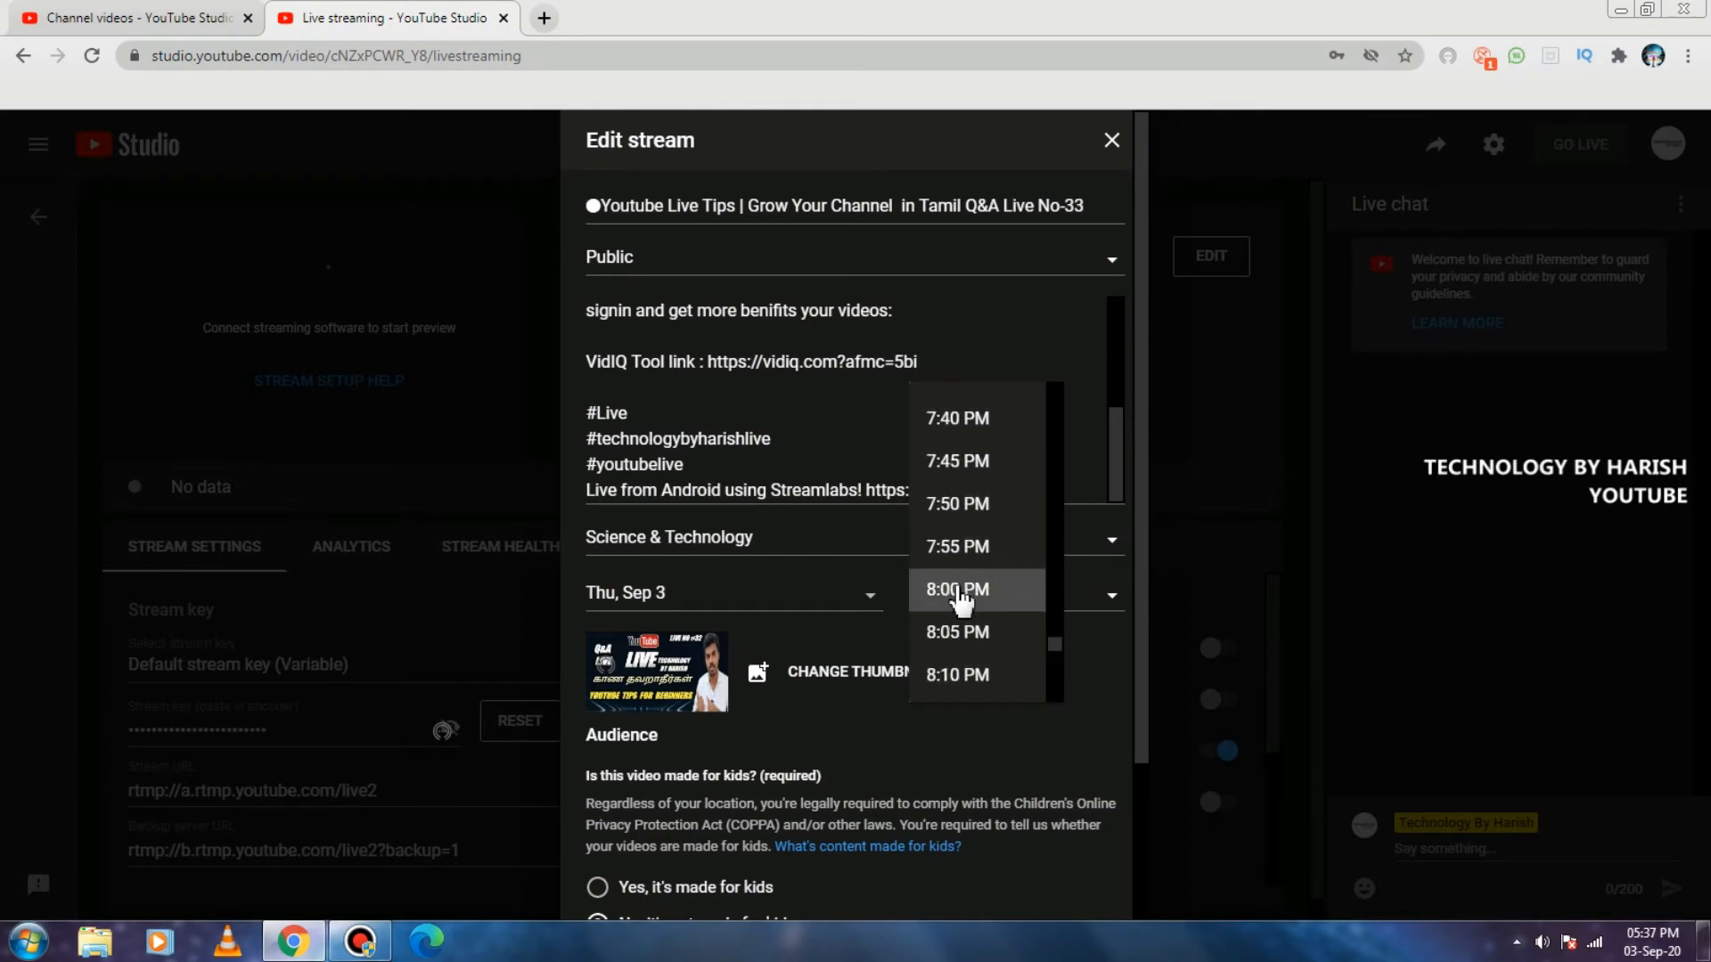
left_click(958, 590)
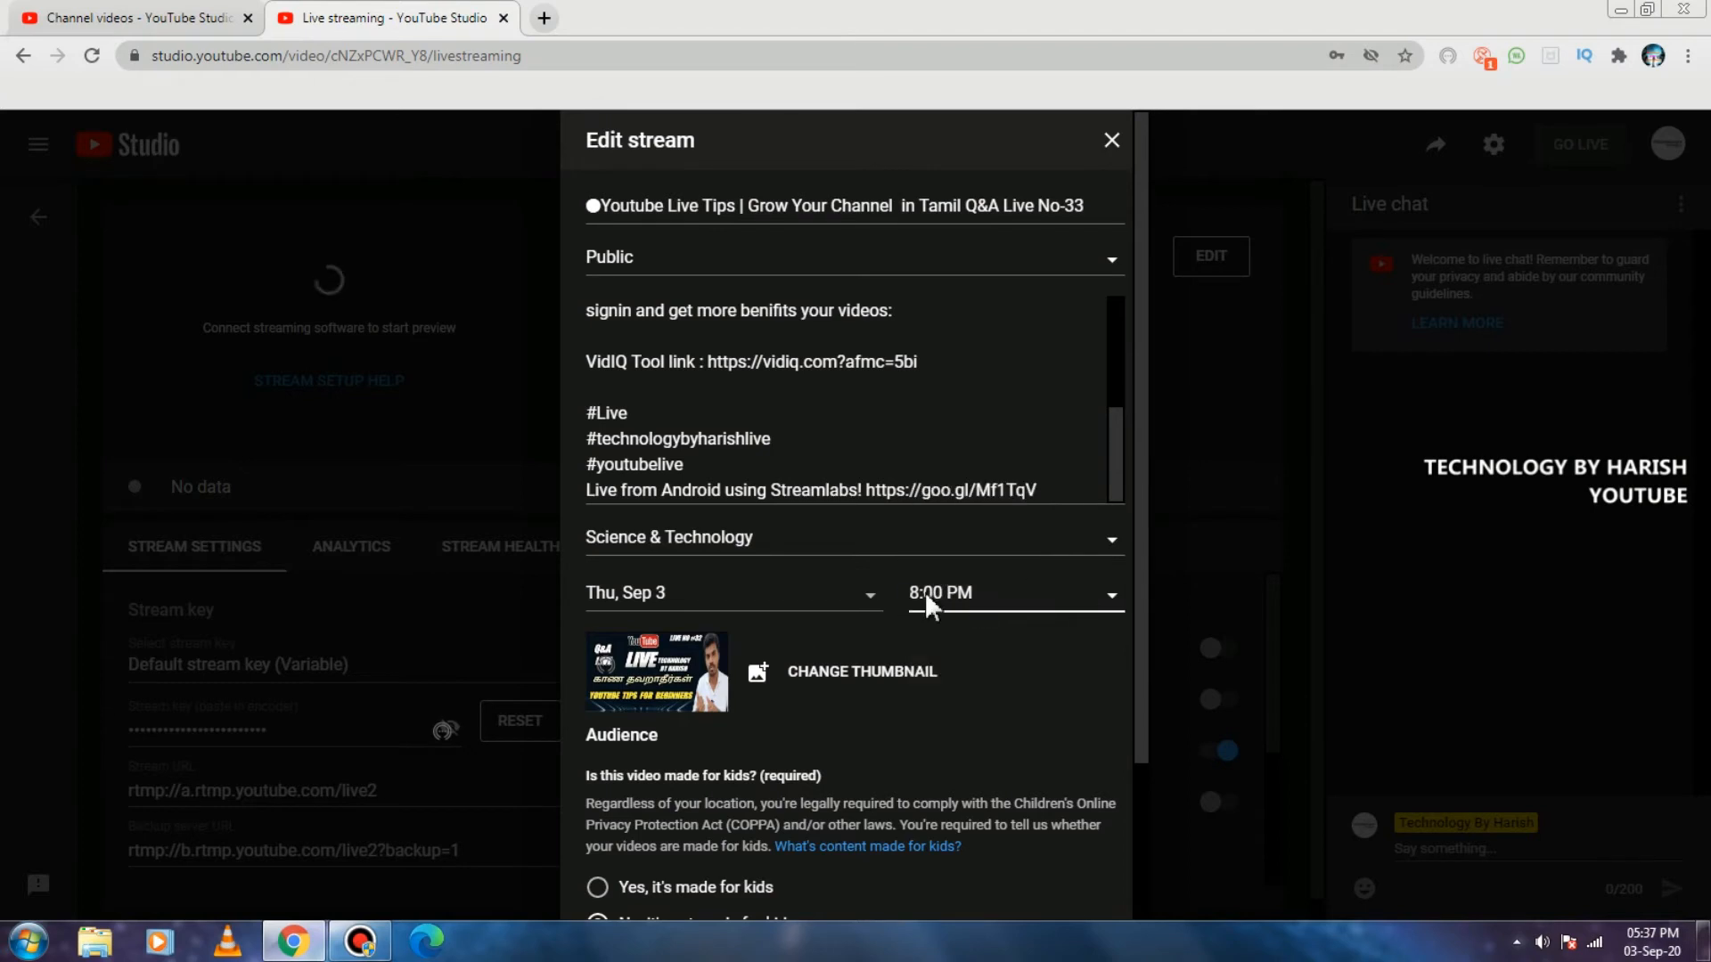
left_click(675, 593)
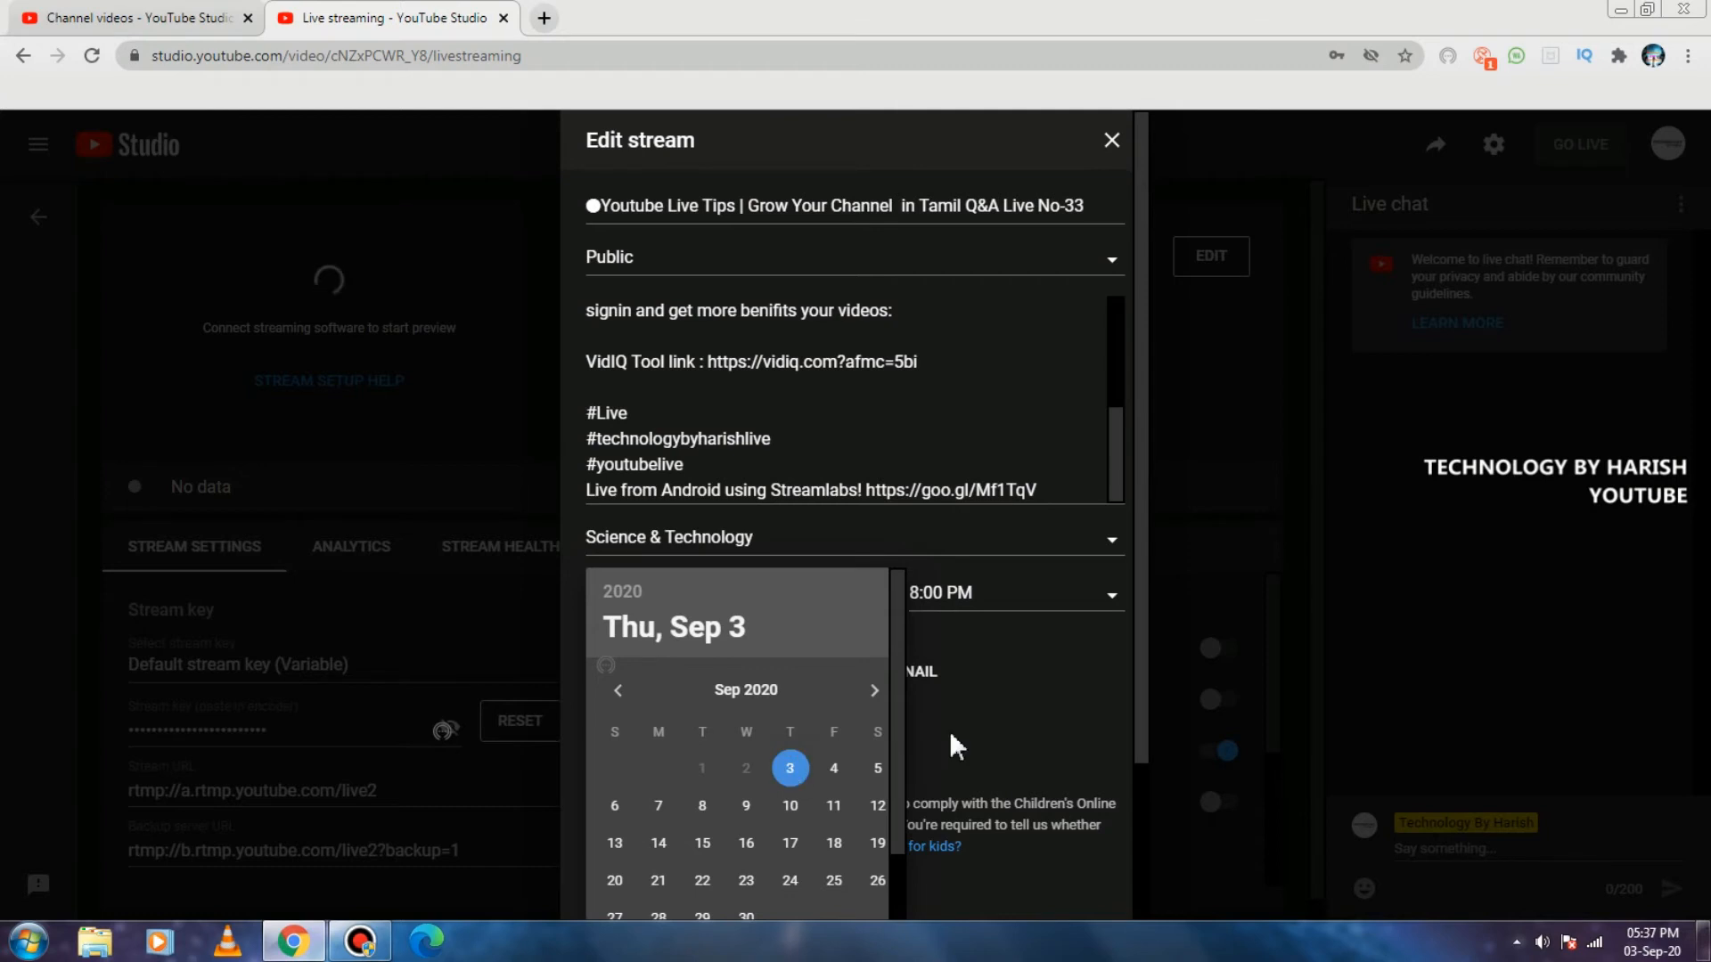
left_click(984, 714)
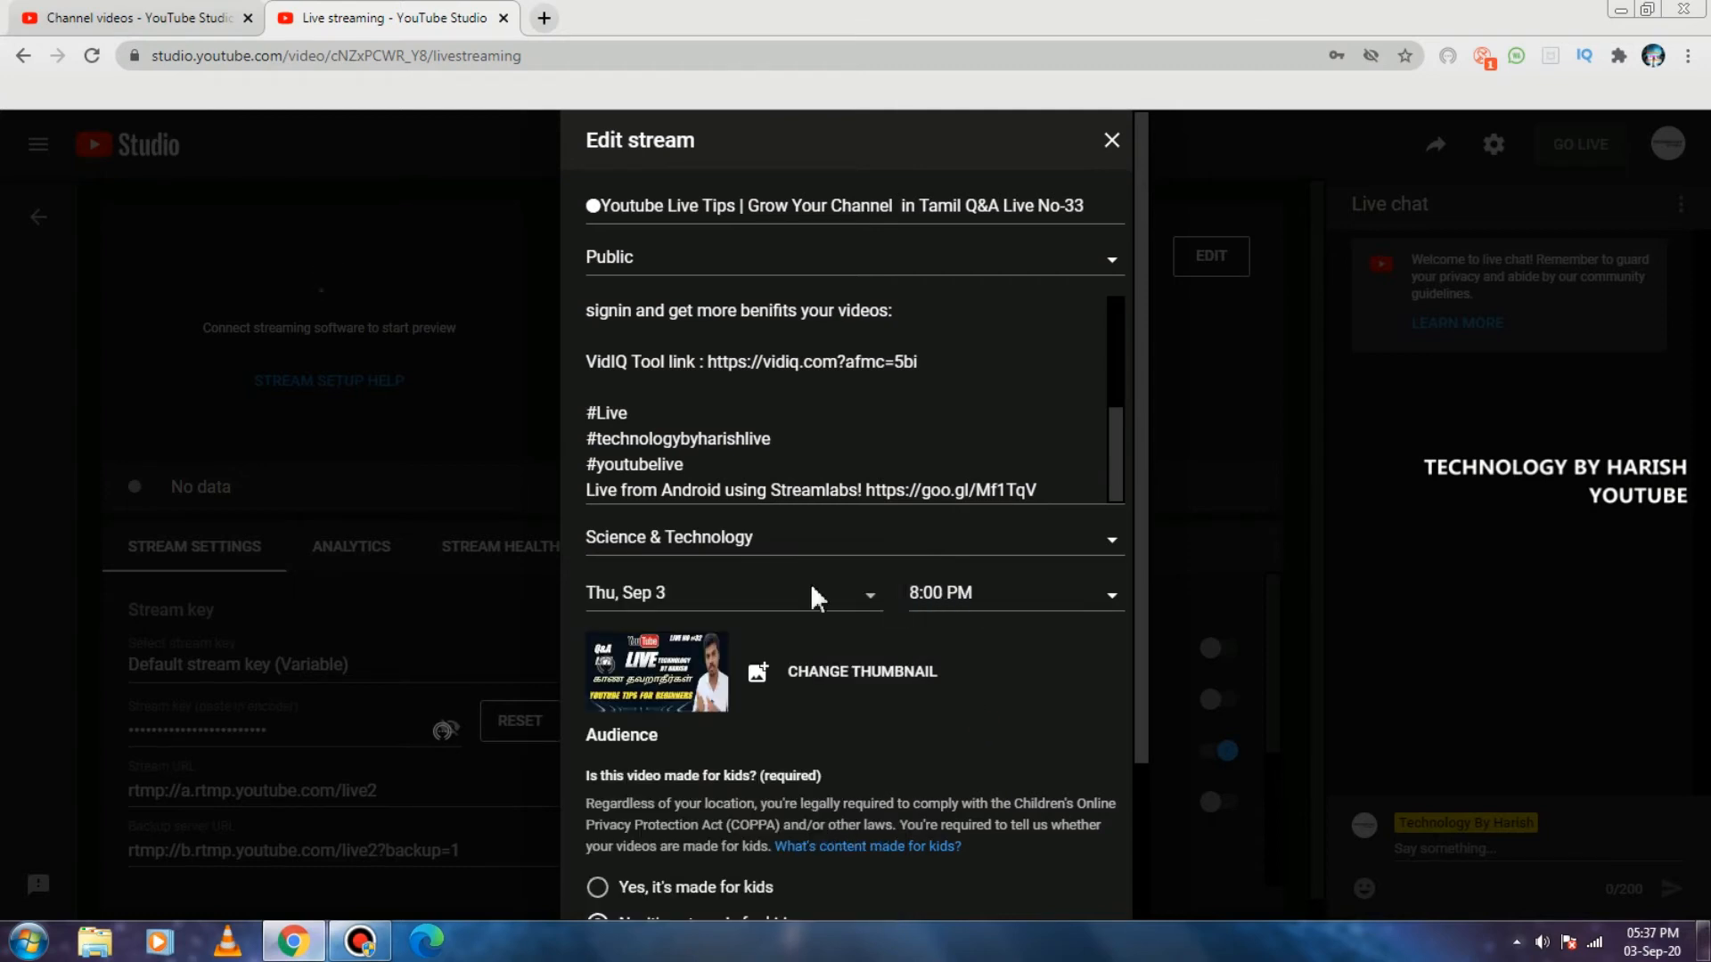
Replace the stream's thumbnail with the live no 33 image from the YOUTUBE > Live folder.
scroll(923, 606, "down", 2)
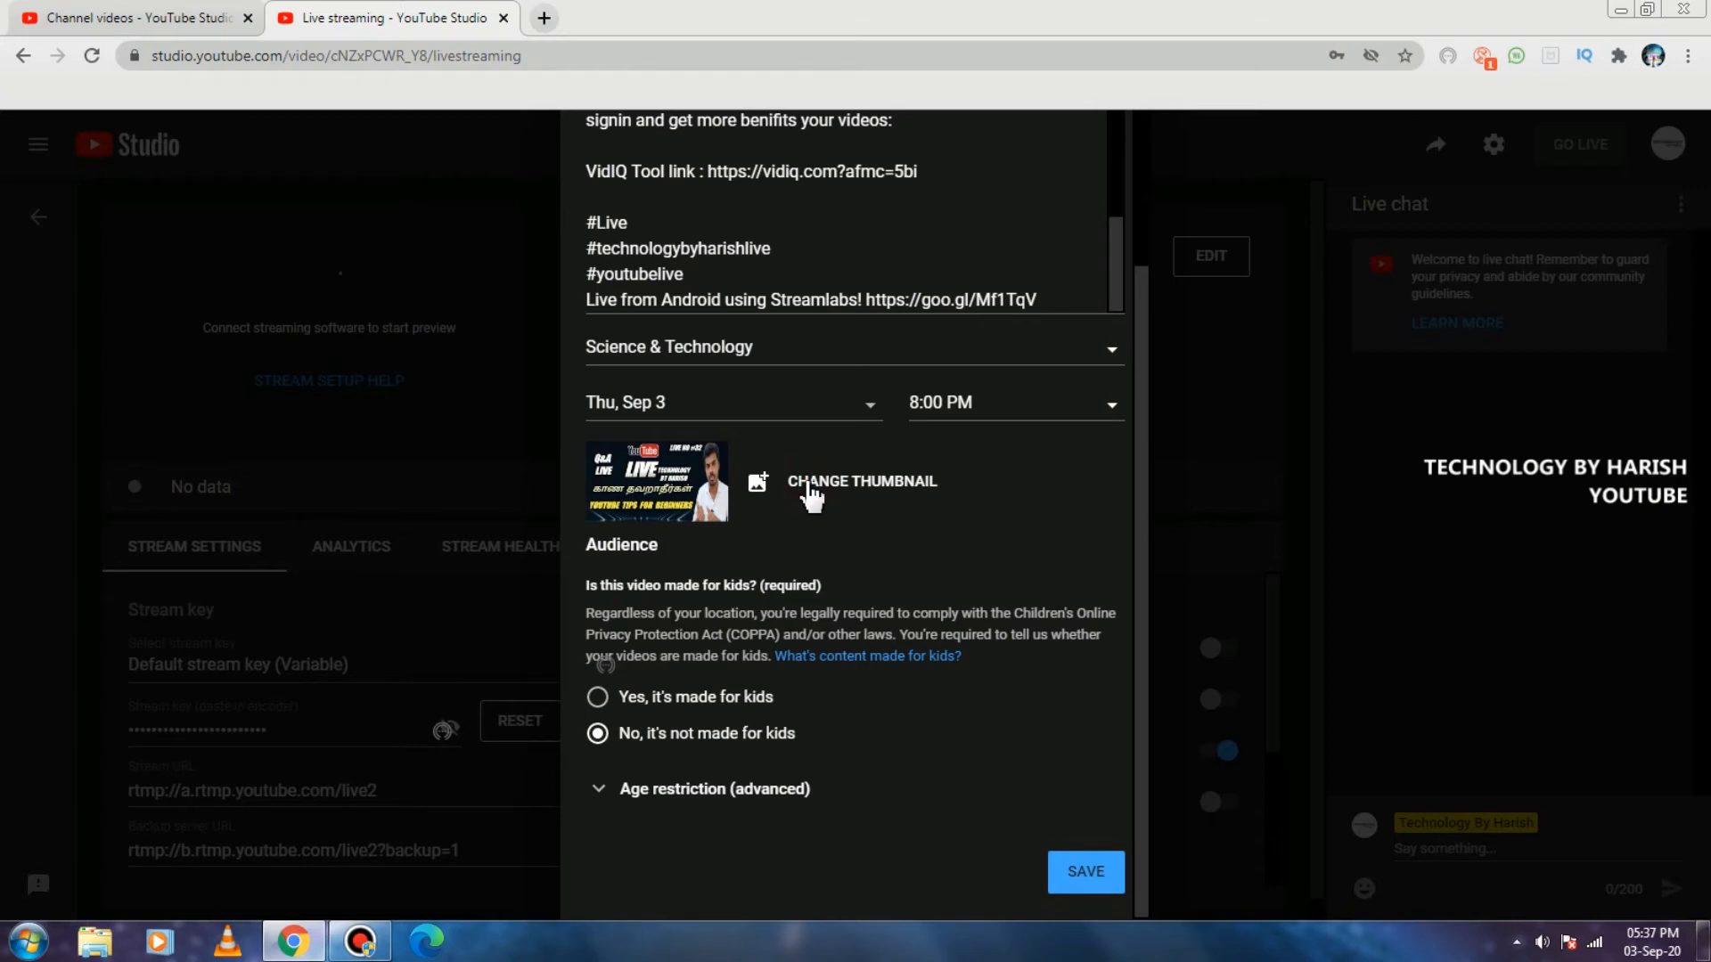
scroll(800, 516, "up", 2)
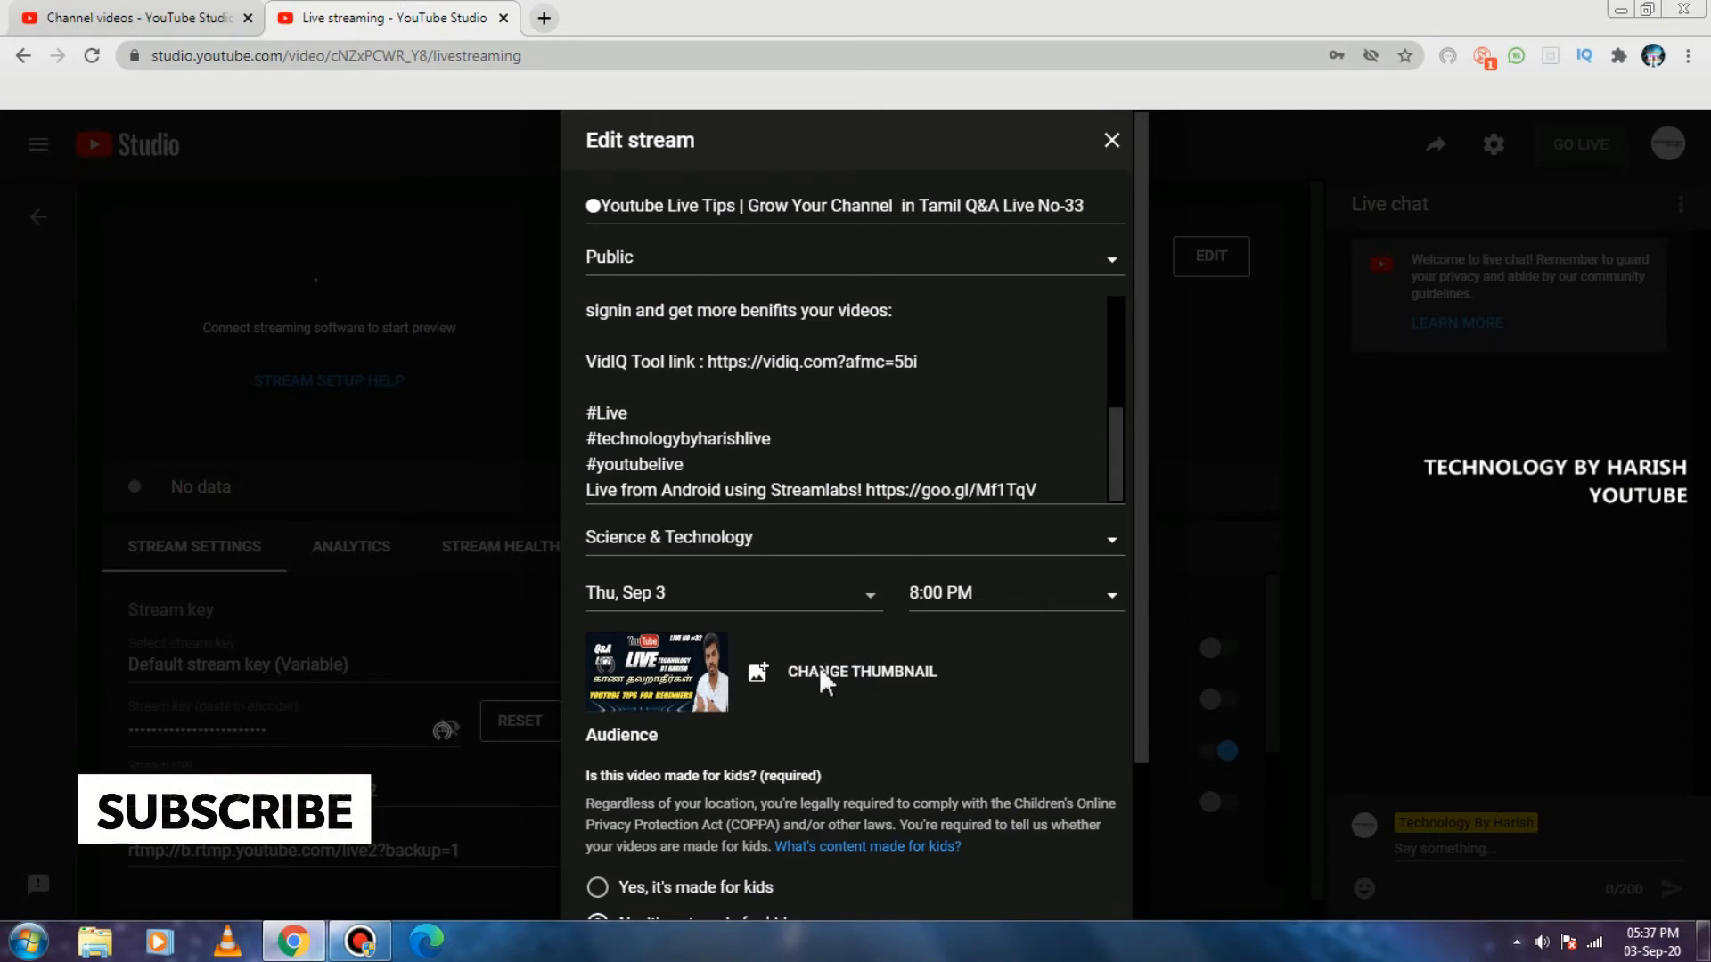
left_click(762, 668)
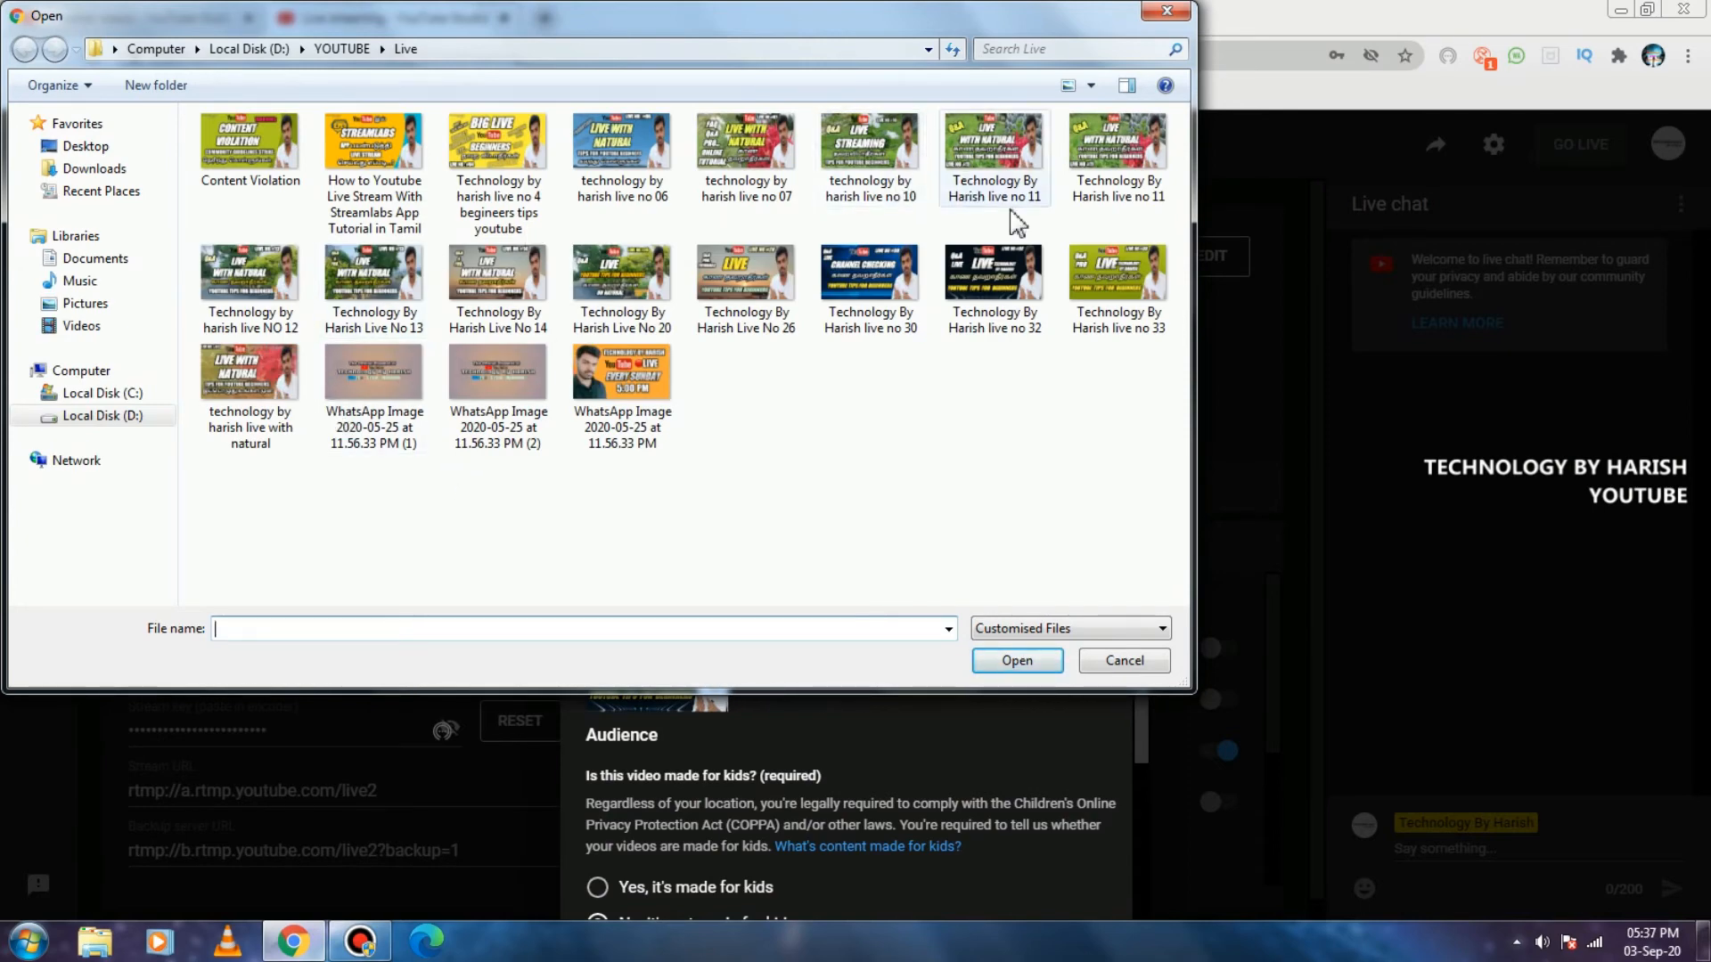
left_click(1103, 323)
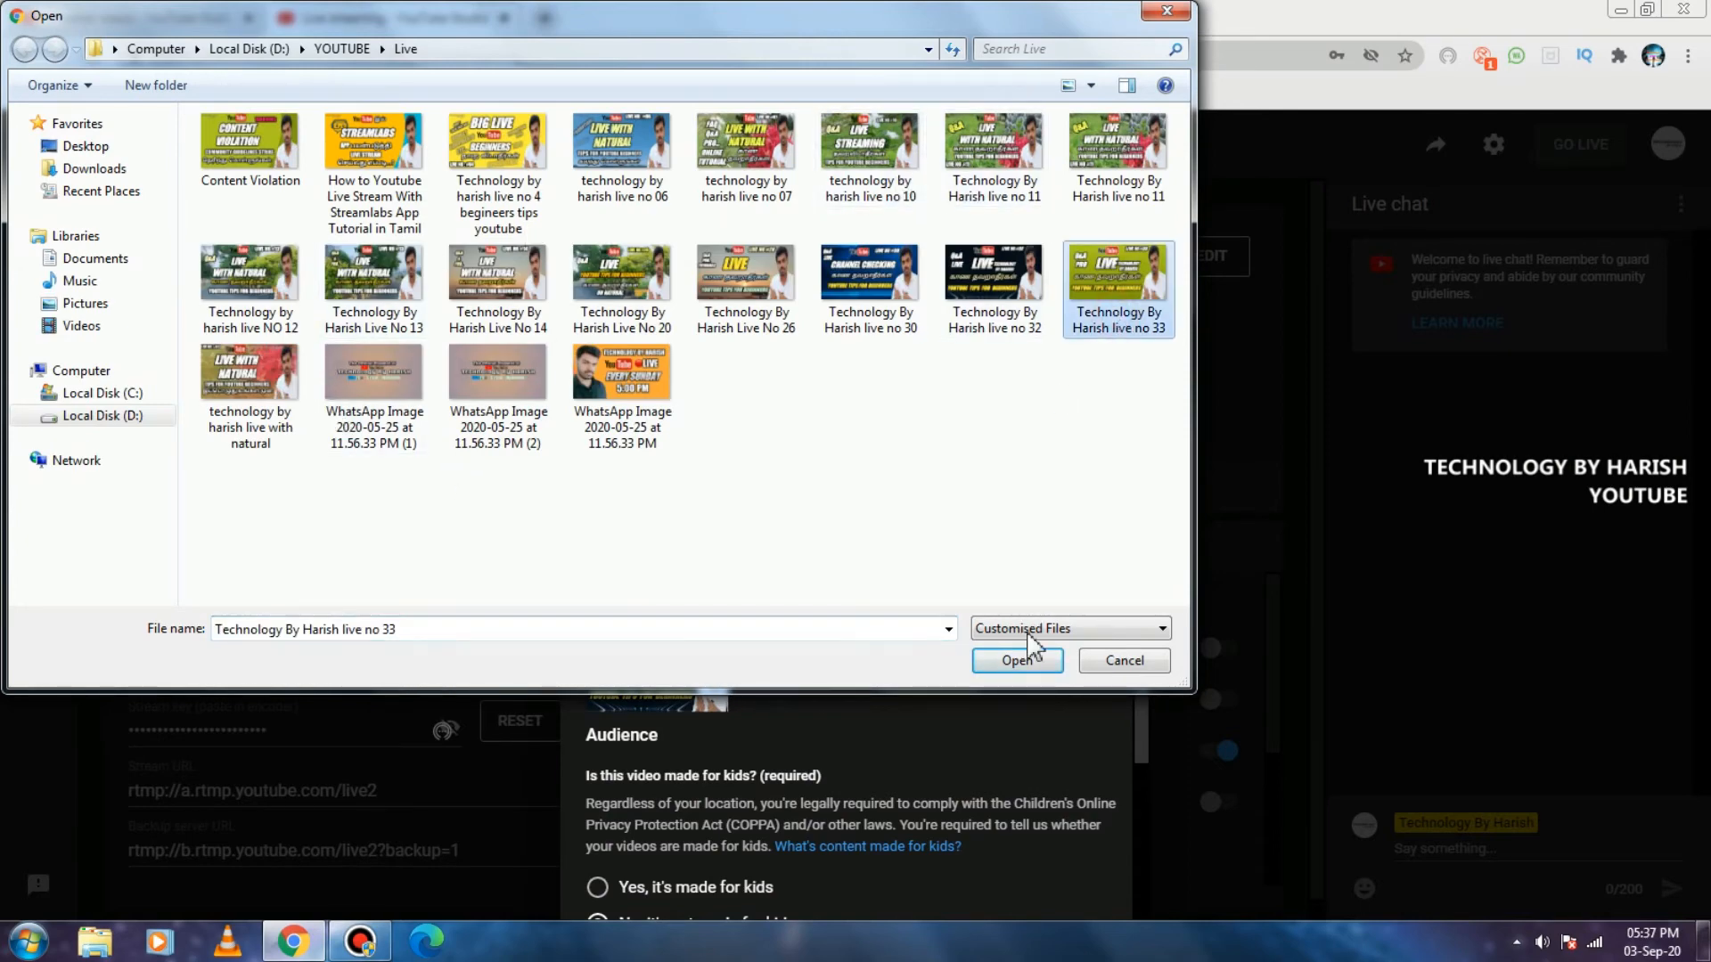
left_click(1016, 660)
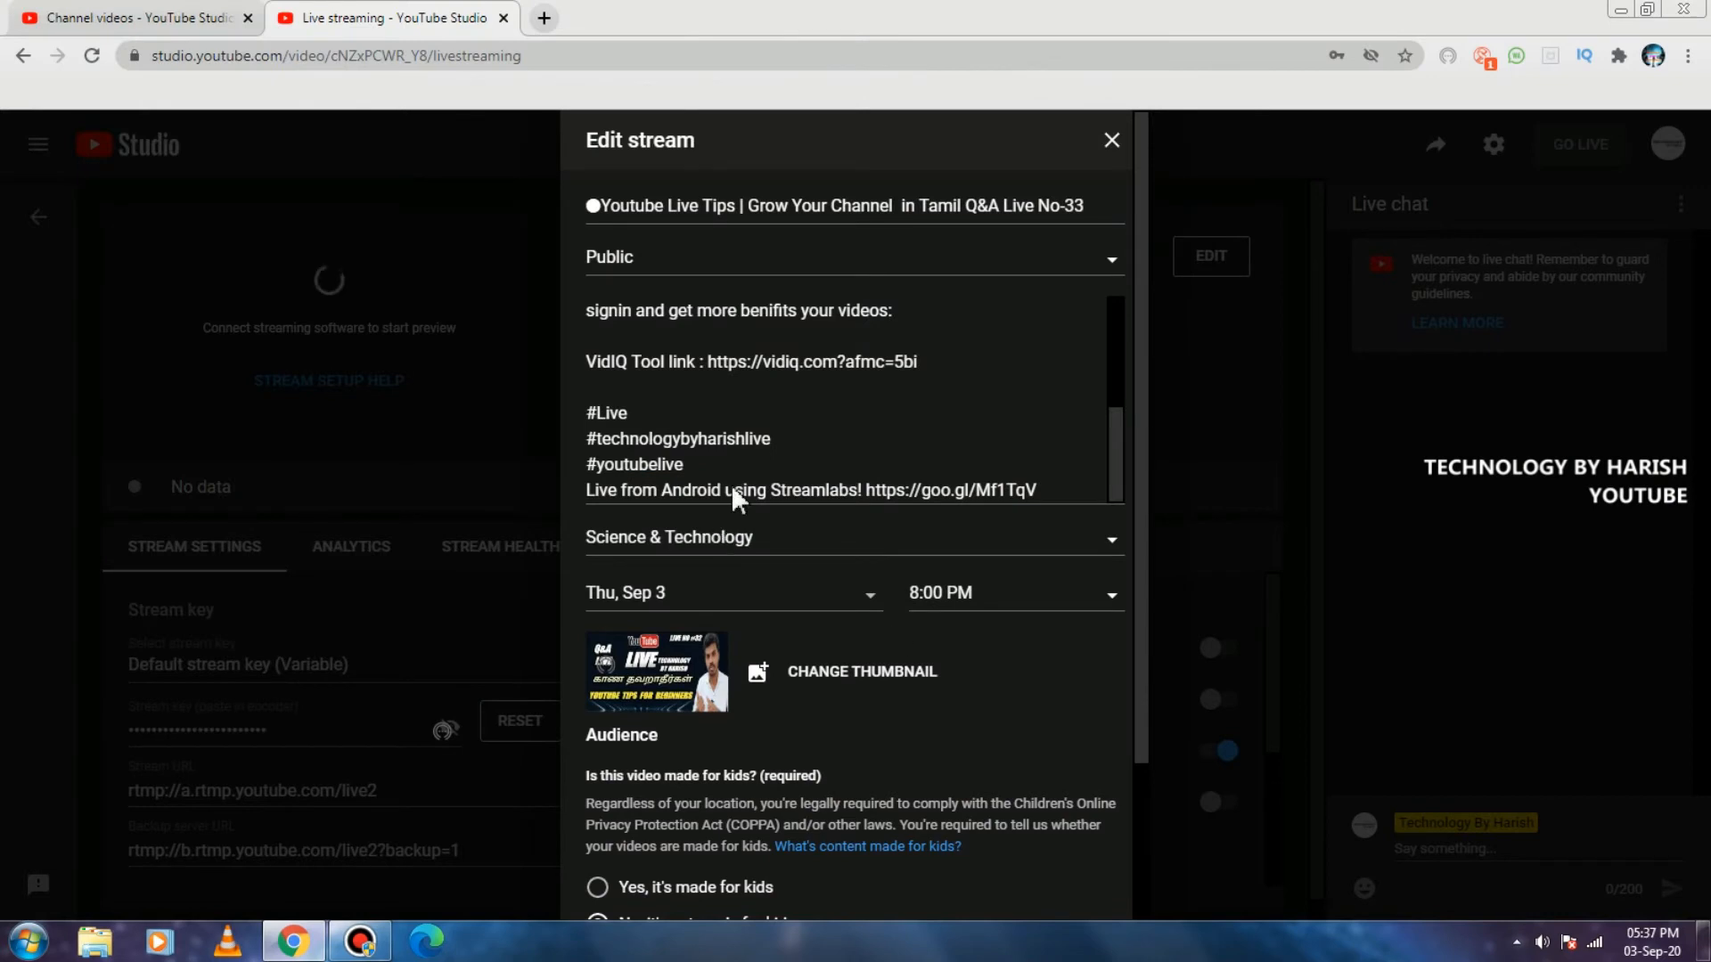
Expand the age restriction options for review and save the edited stream details.
scroll(729, 459, "down", 2)
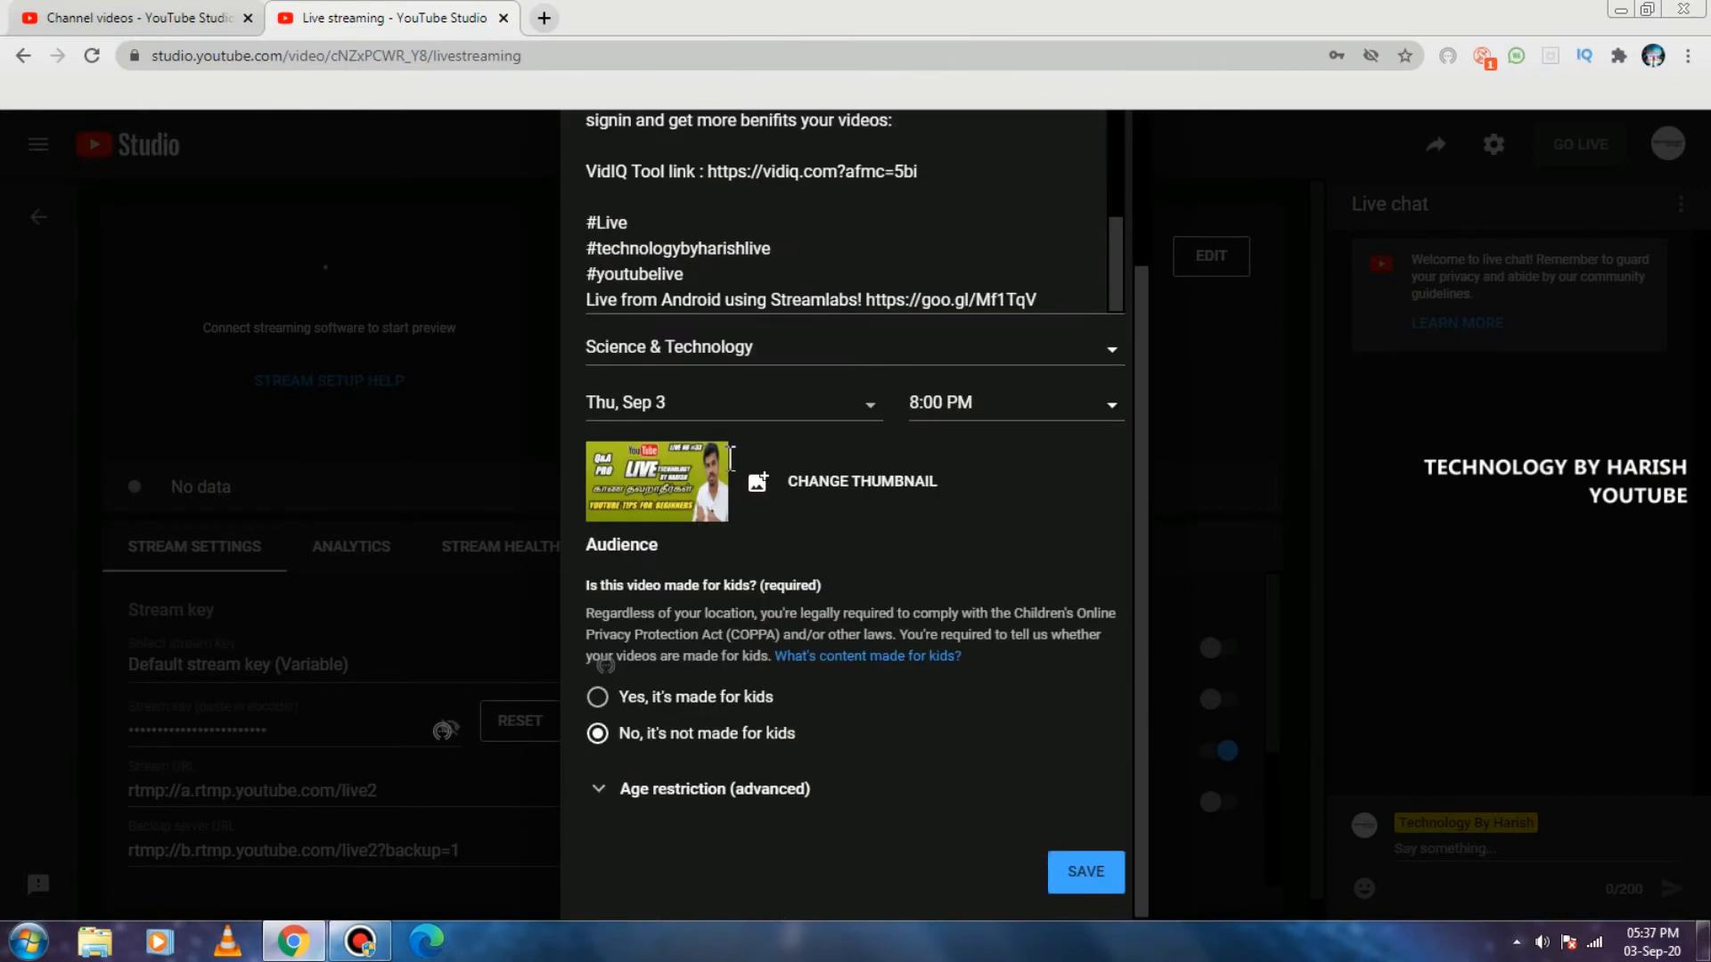
left_click(660, 789)
scroll(713, 619, "up", 2)
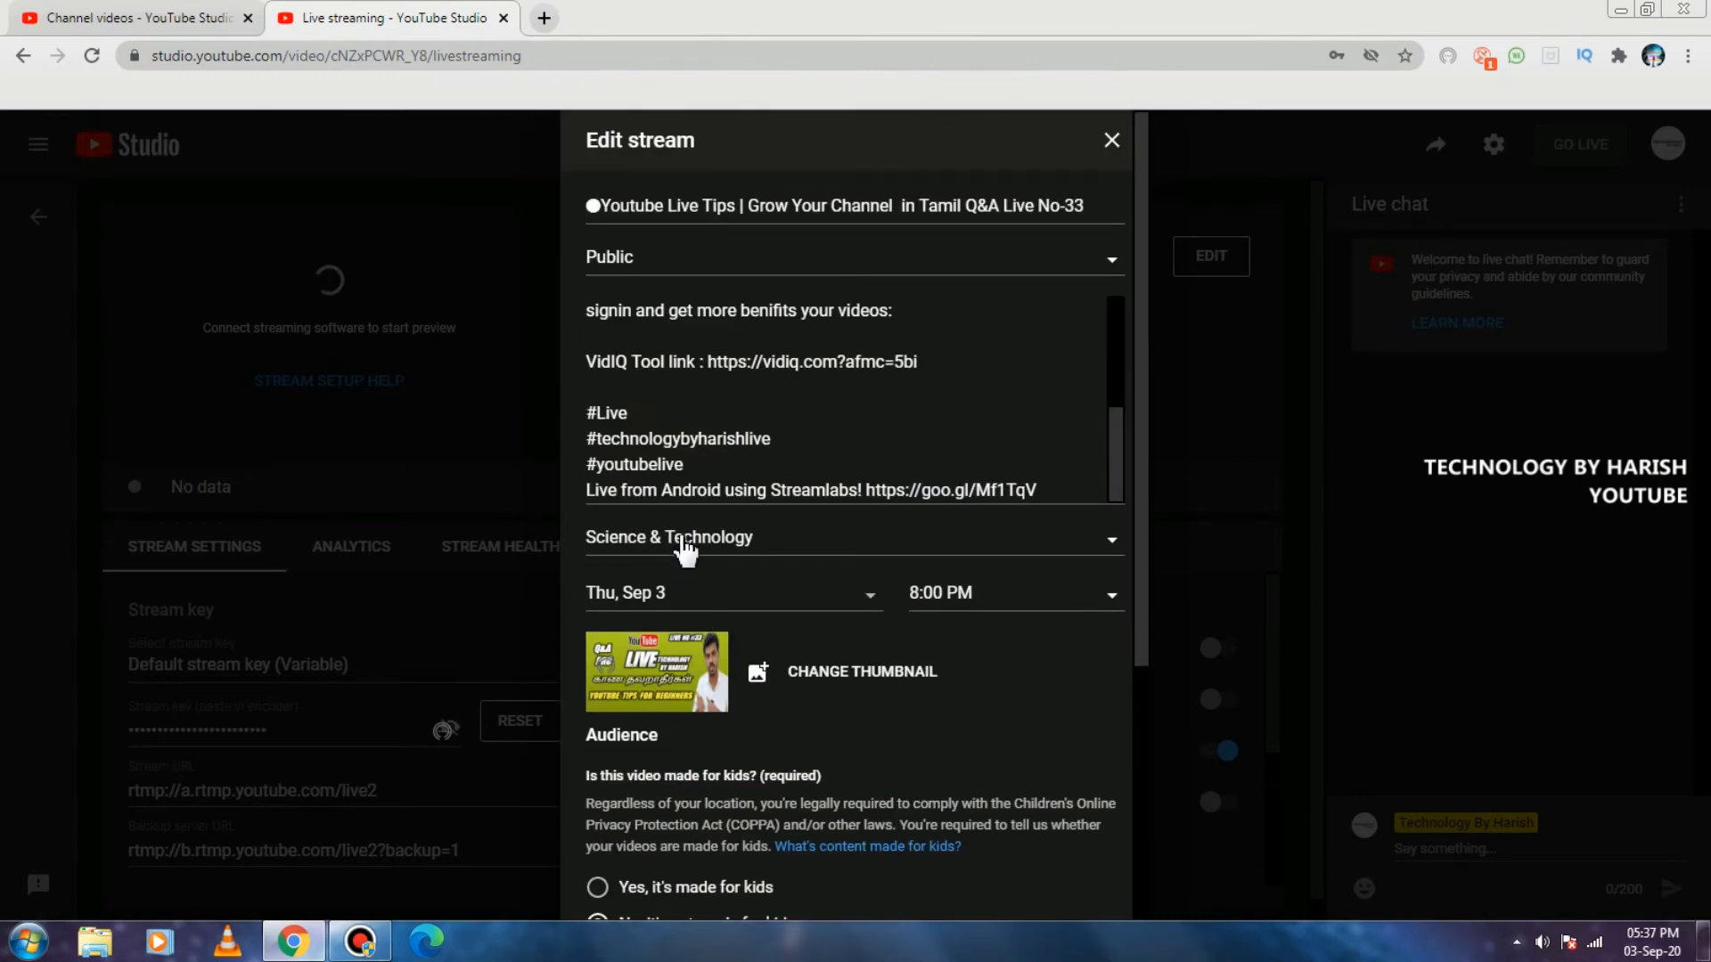
scroll(686, 550, "down", 4)
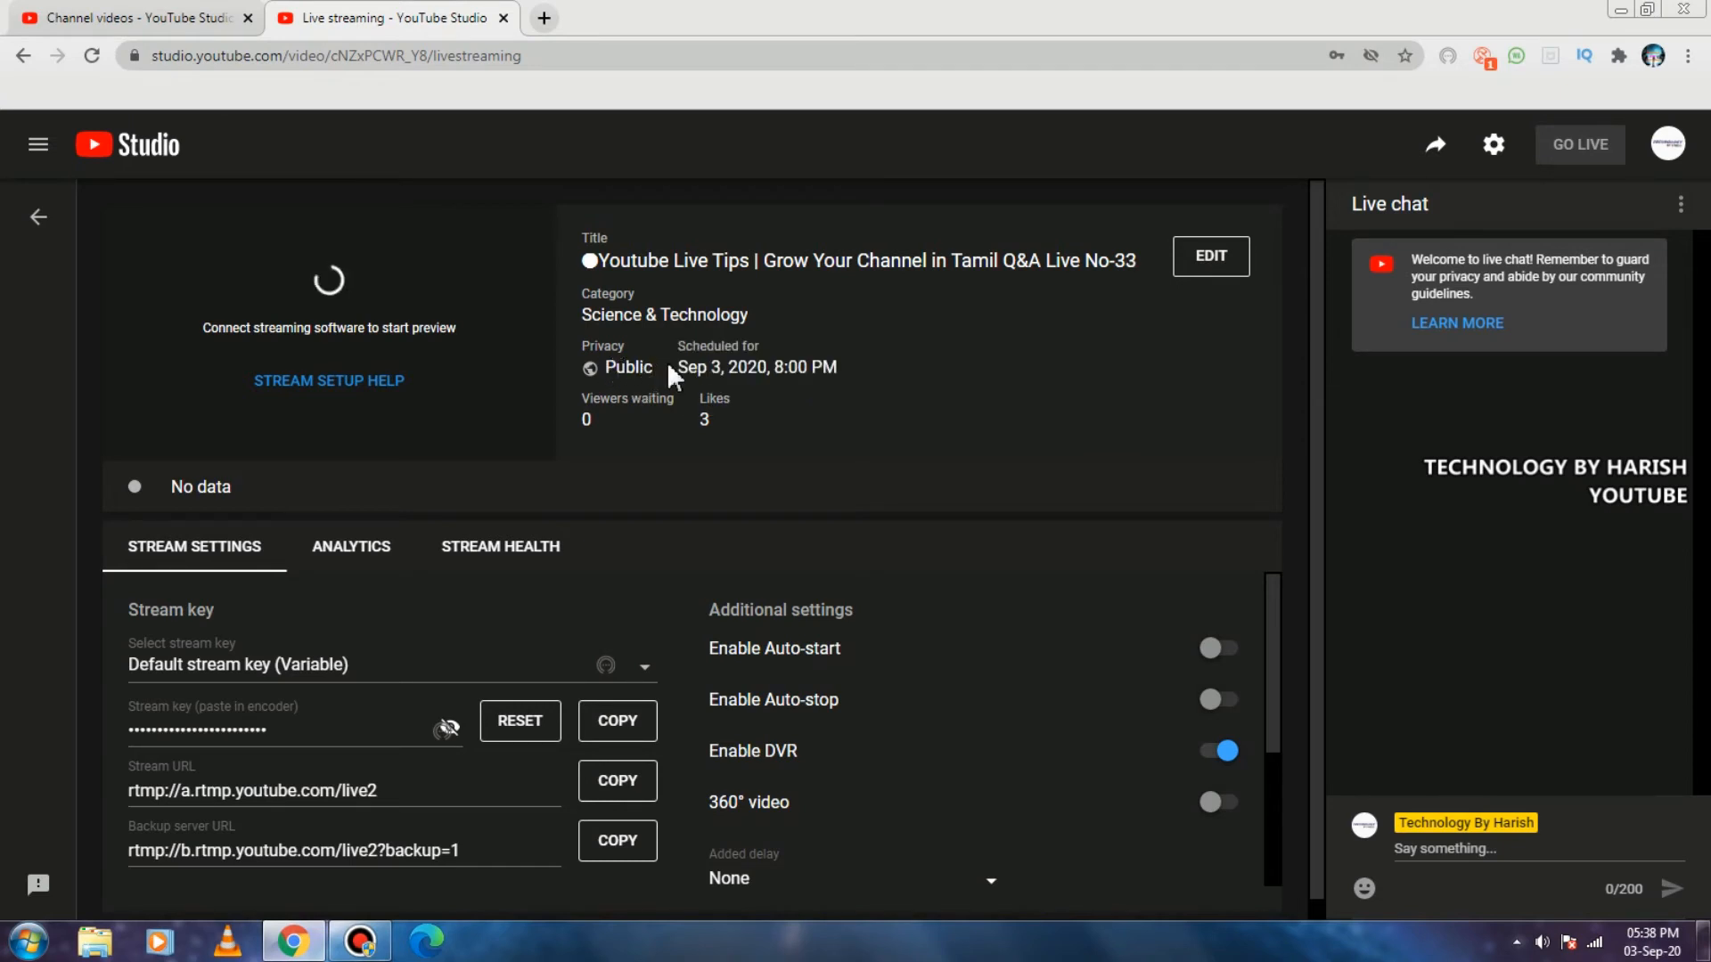
Check the stream's schedule in the control room, and examine its entry in the list of upcoming managed streams.
left_click_drag(680, 357, 862, 374)
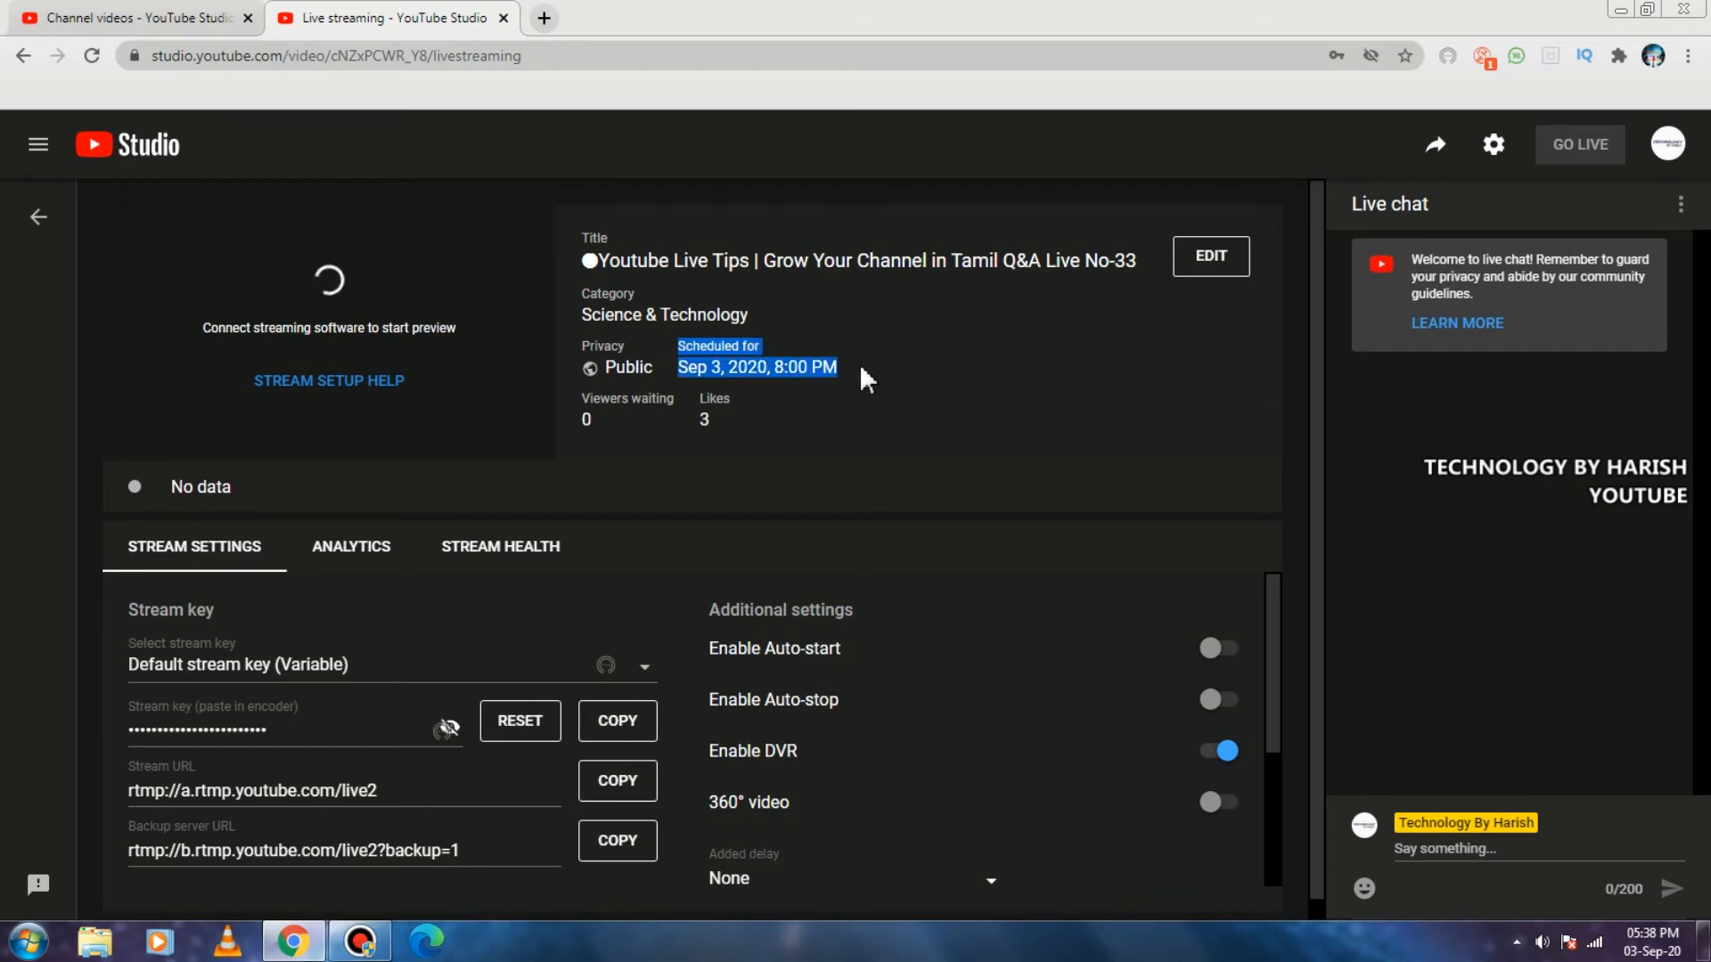
left_click(860, 365)
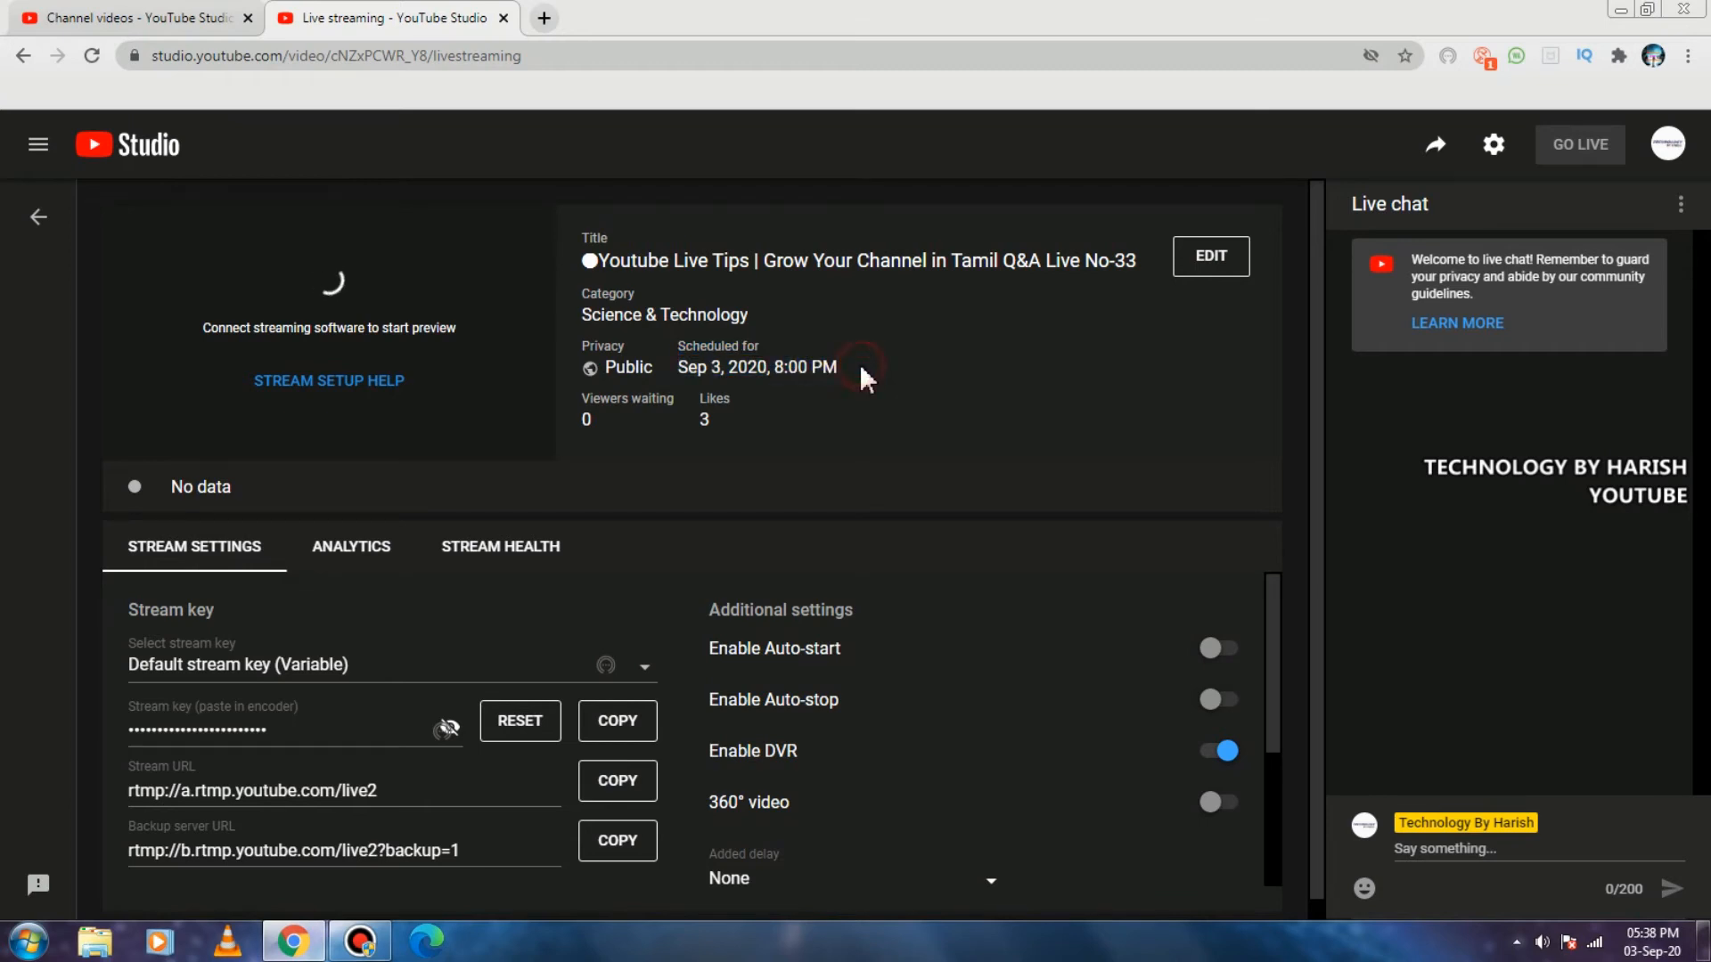
left_click(39, 223)
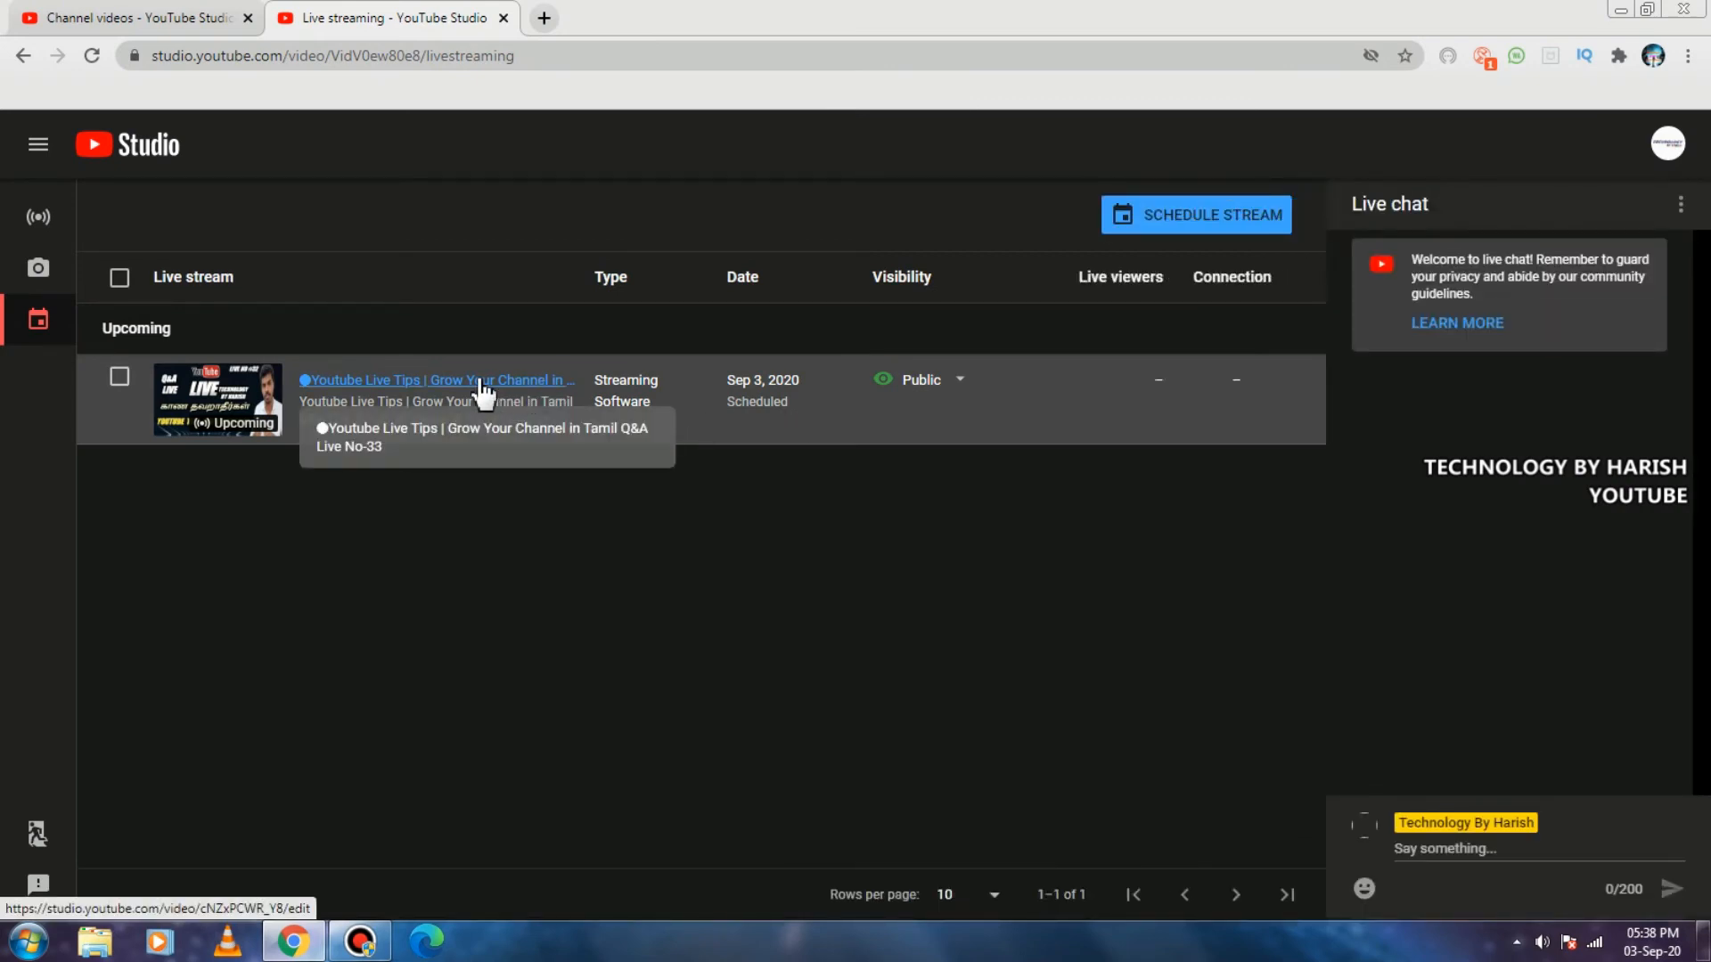
left_click(482, 385)
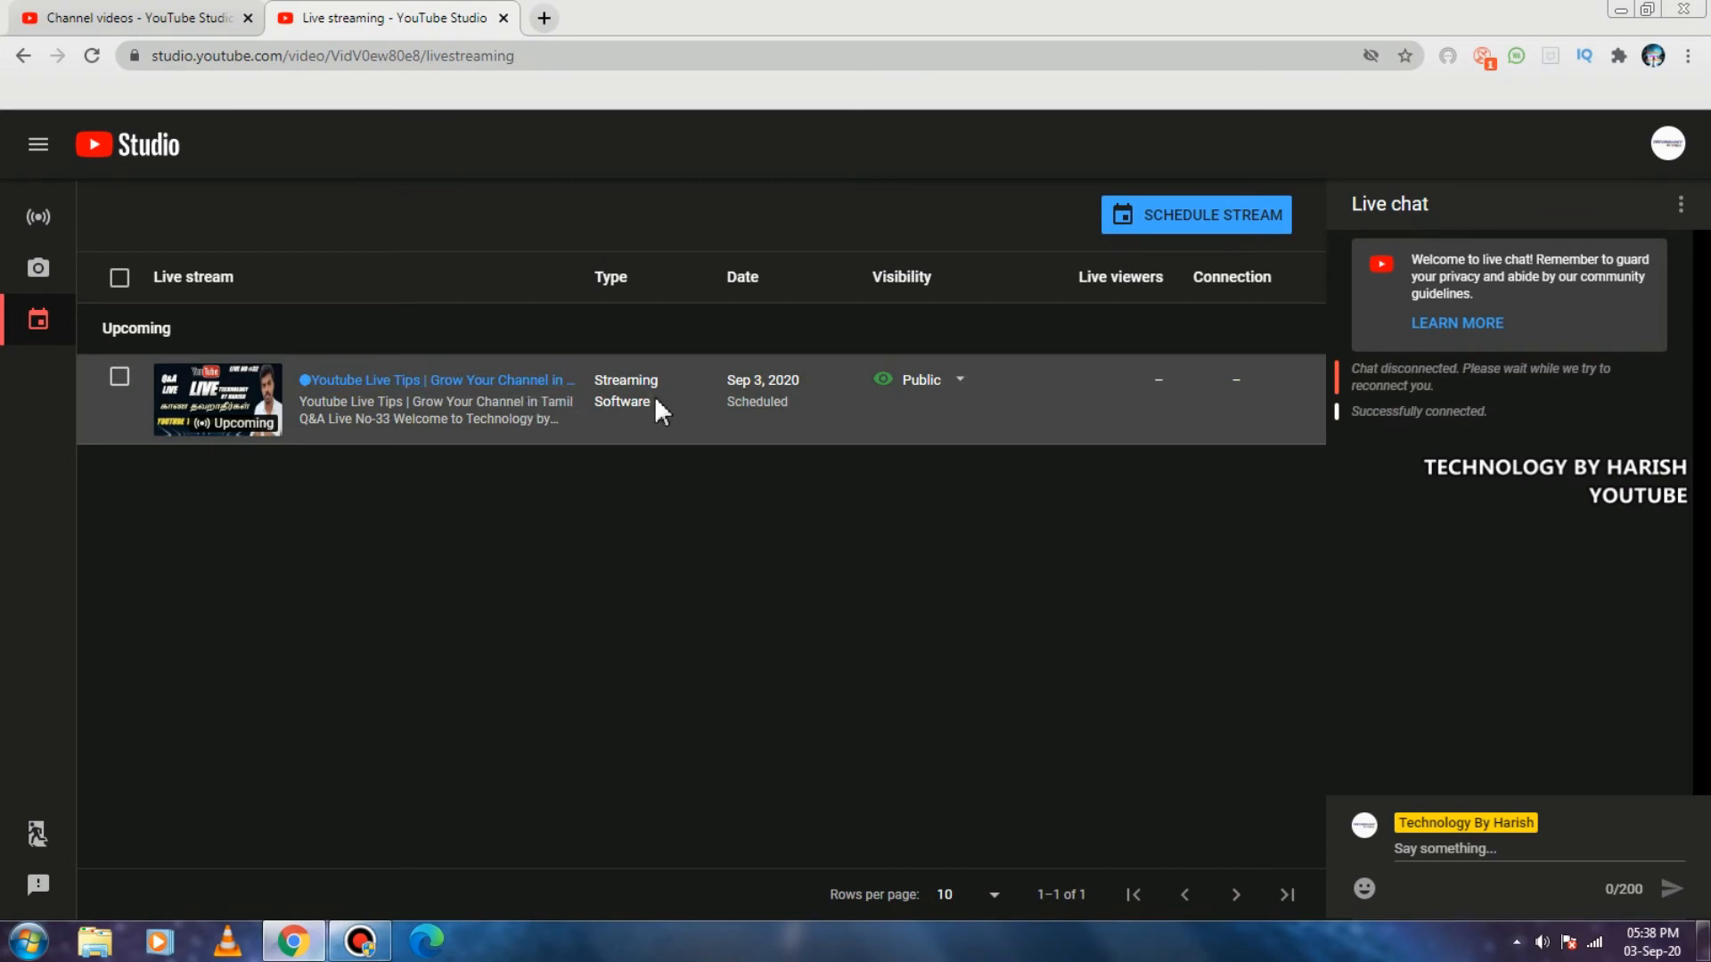
left_click_drag(725, 400, 789, 401)
left_click(620, 454)
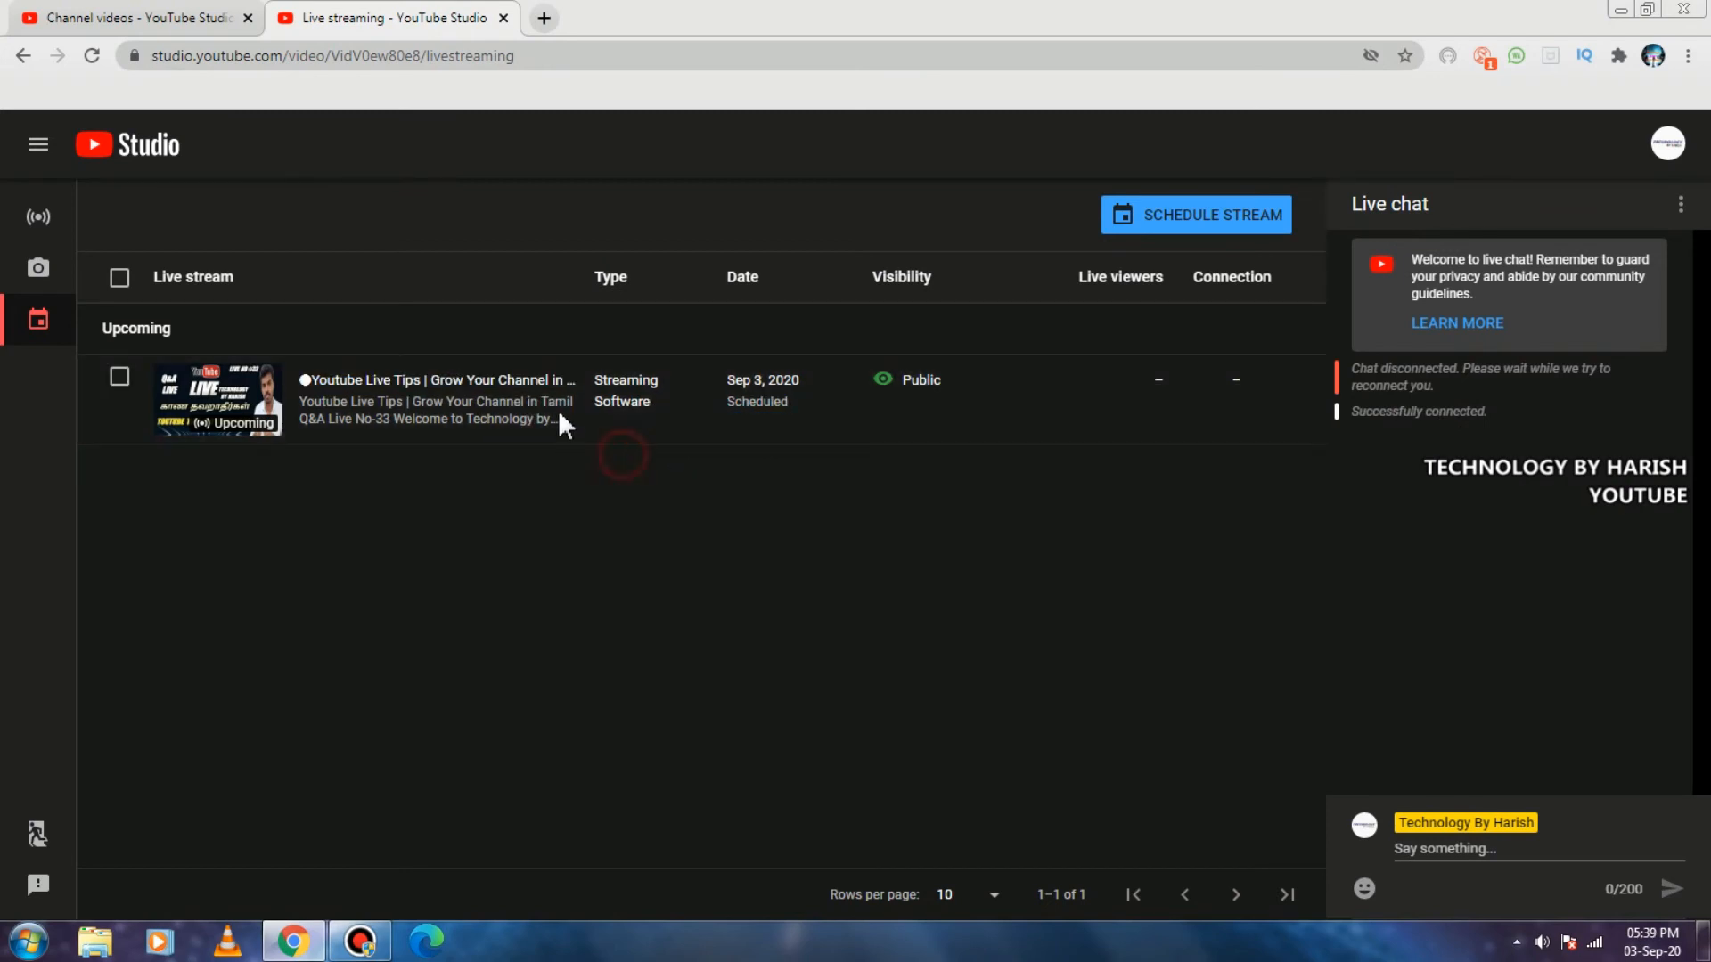
left_click(518, 383)
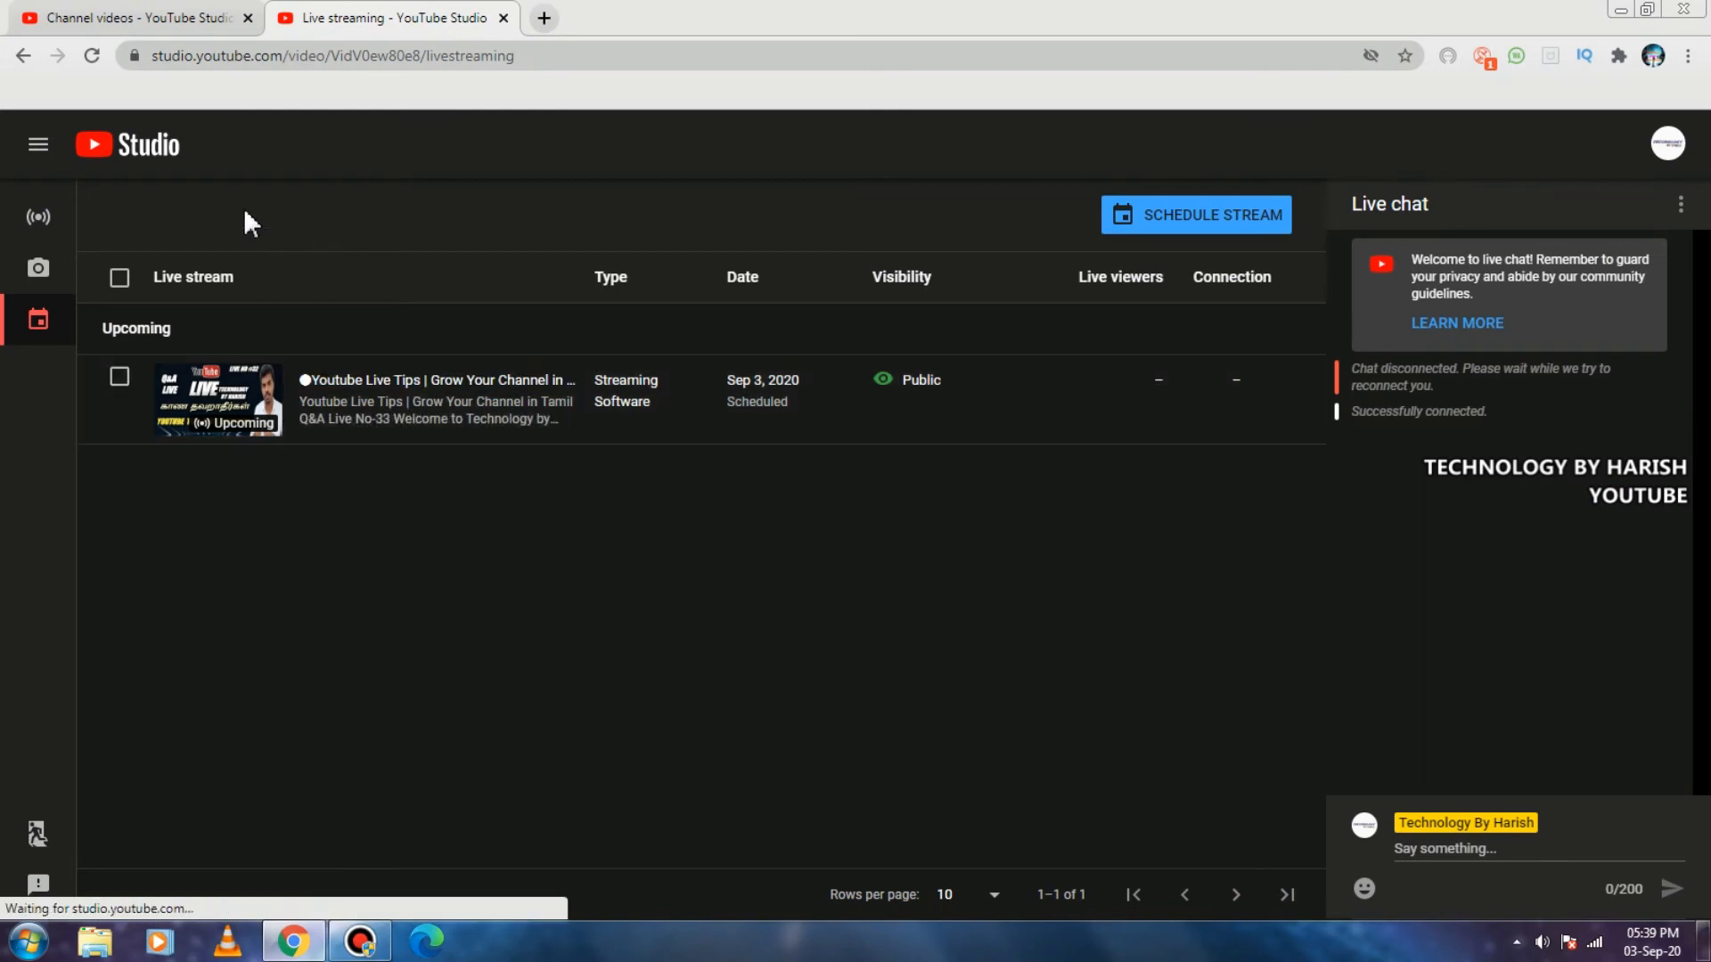
Copy the shareable link of the upcoming stream from the channel's list of live videos.
left_click(153, 16)
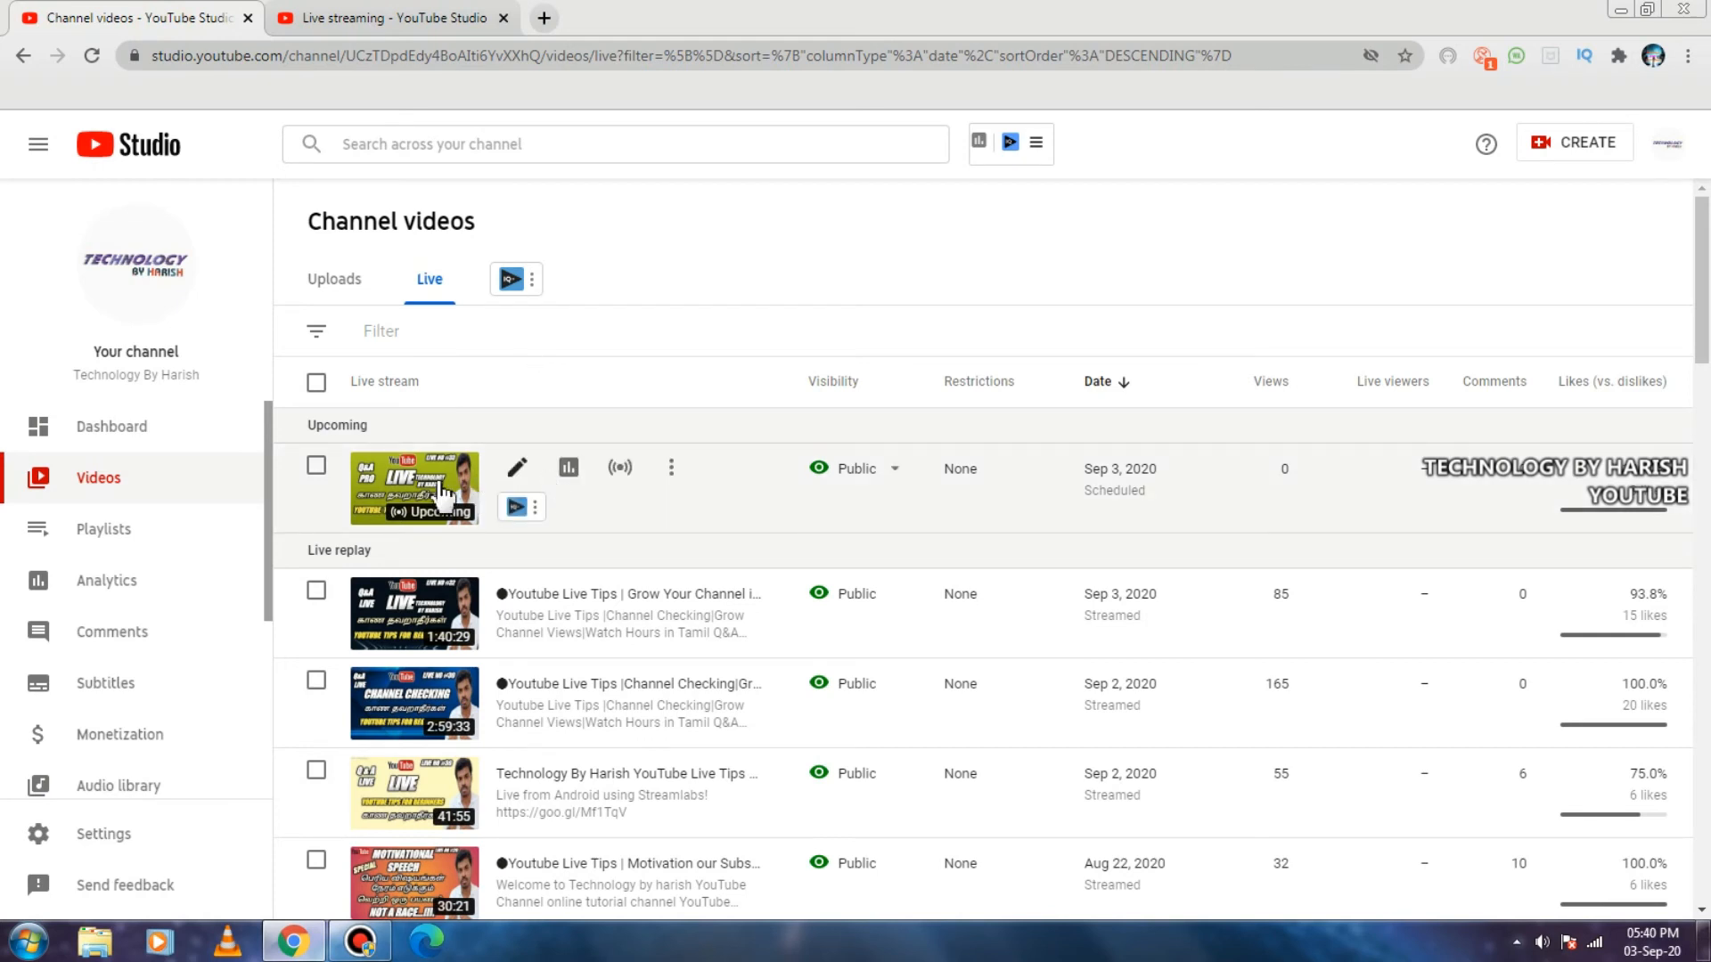
left_click(672, 470)
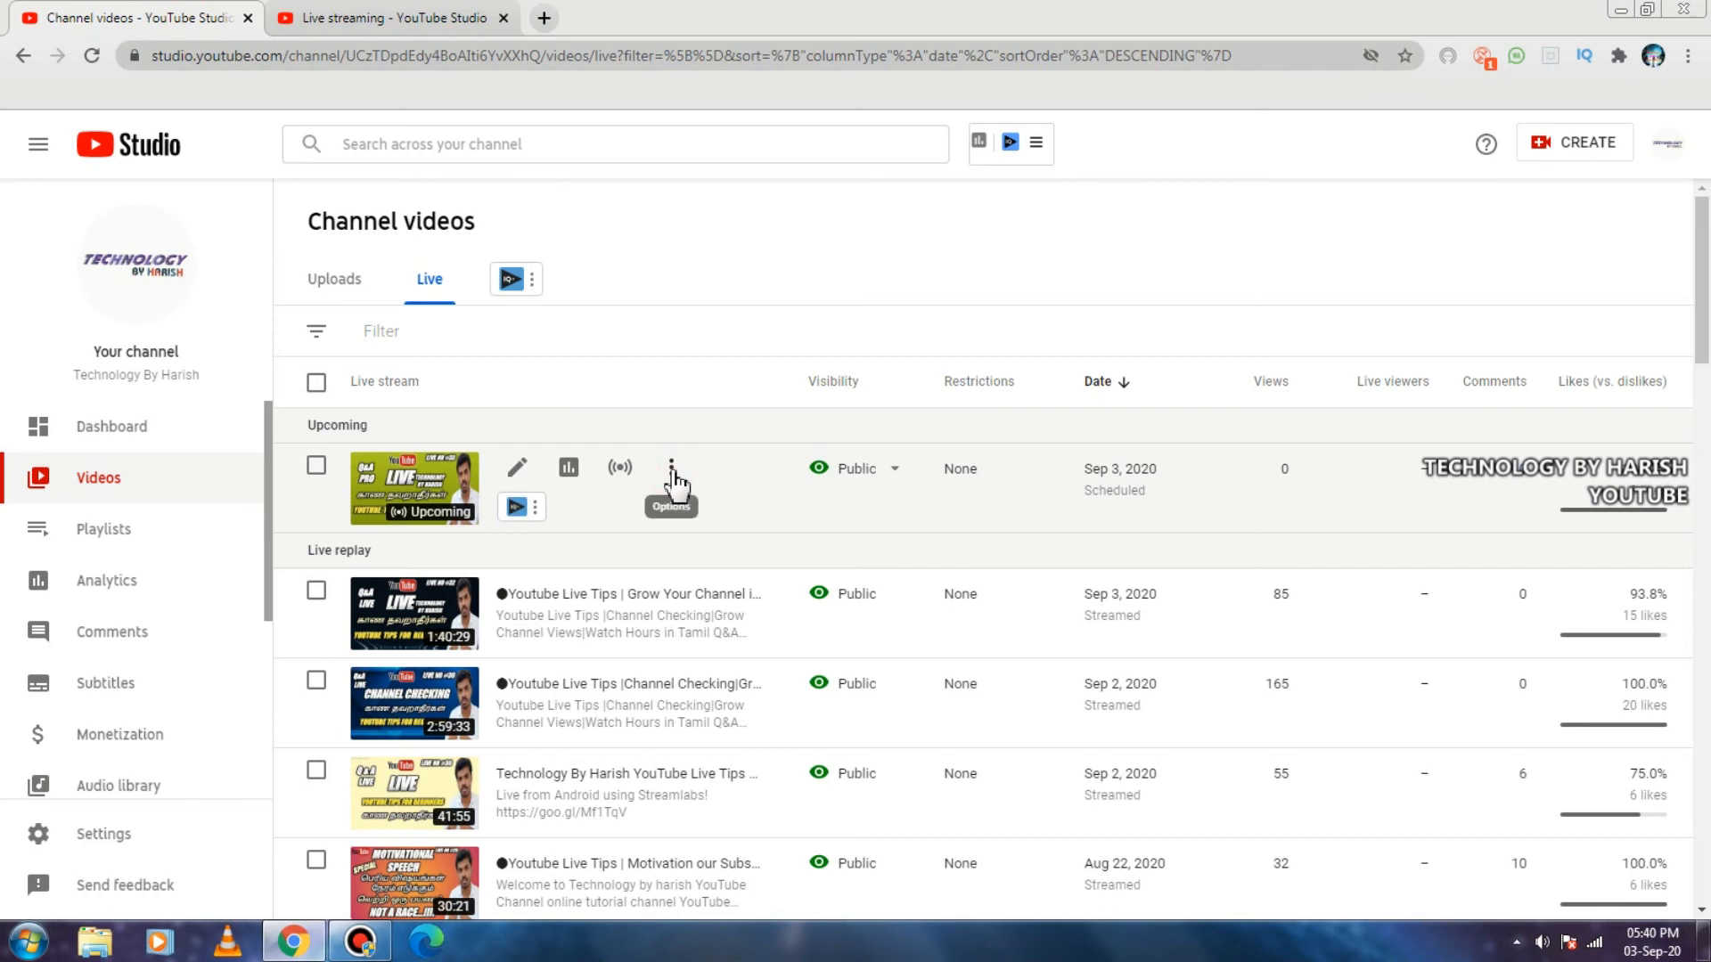
left_click(671, 470)
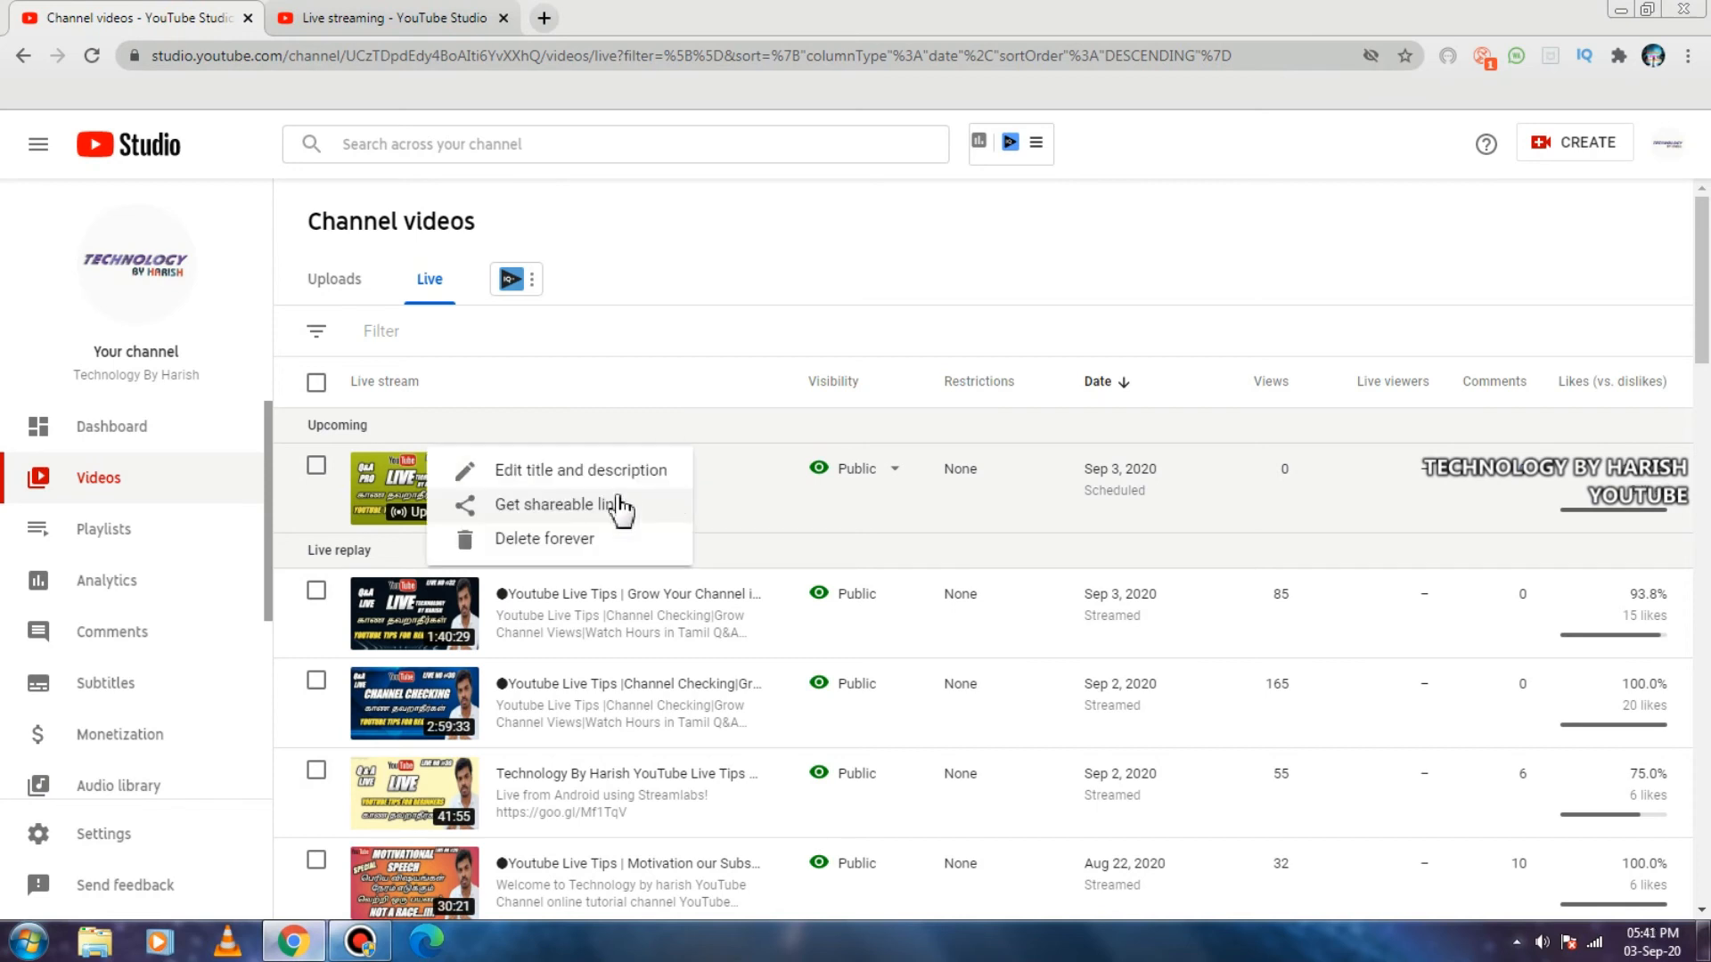
left_click(525, 506)
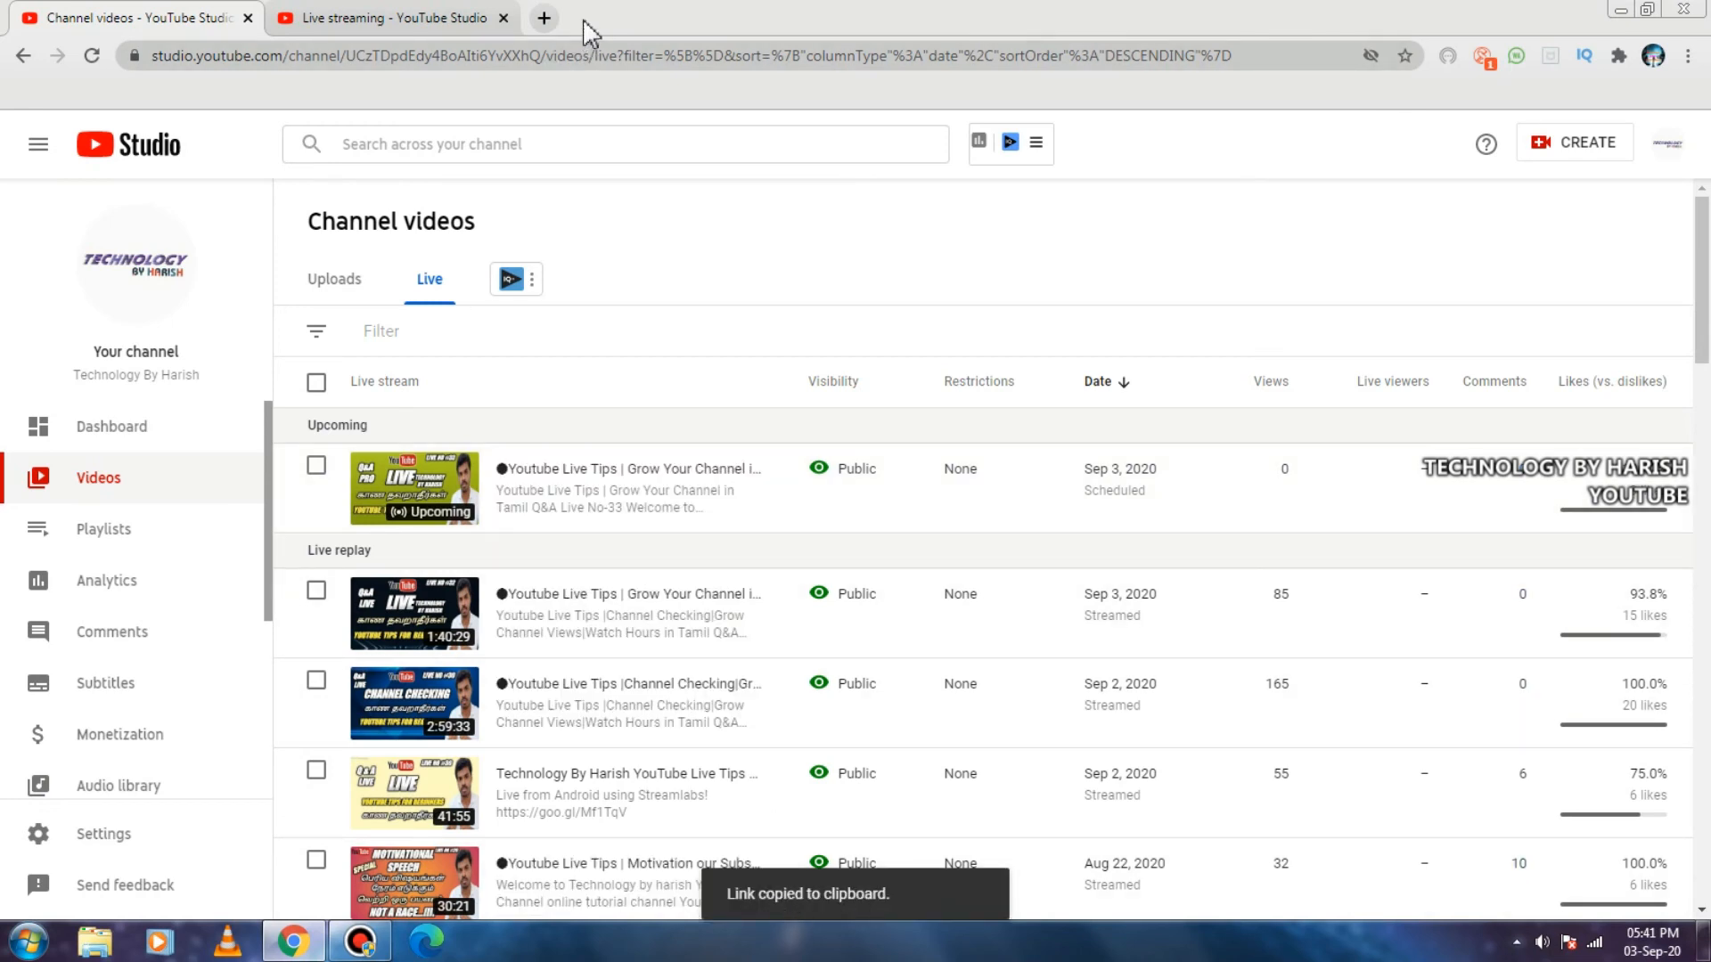
left_click(544, 17)
right_click(526, 55)
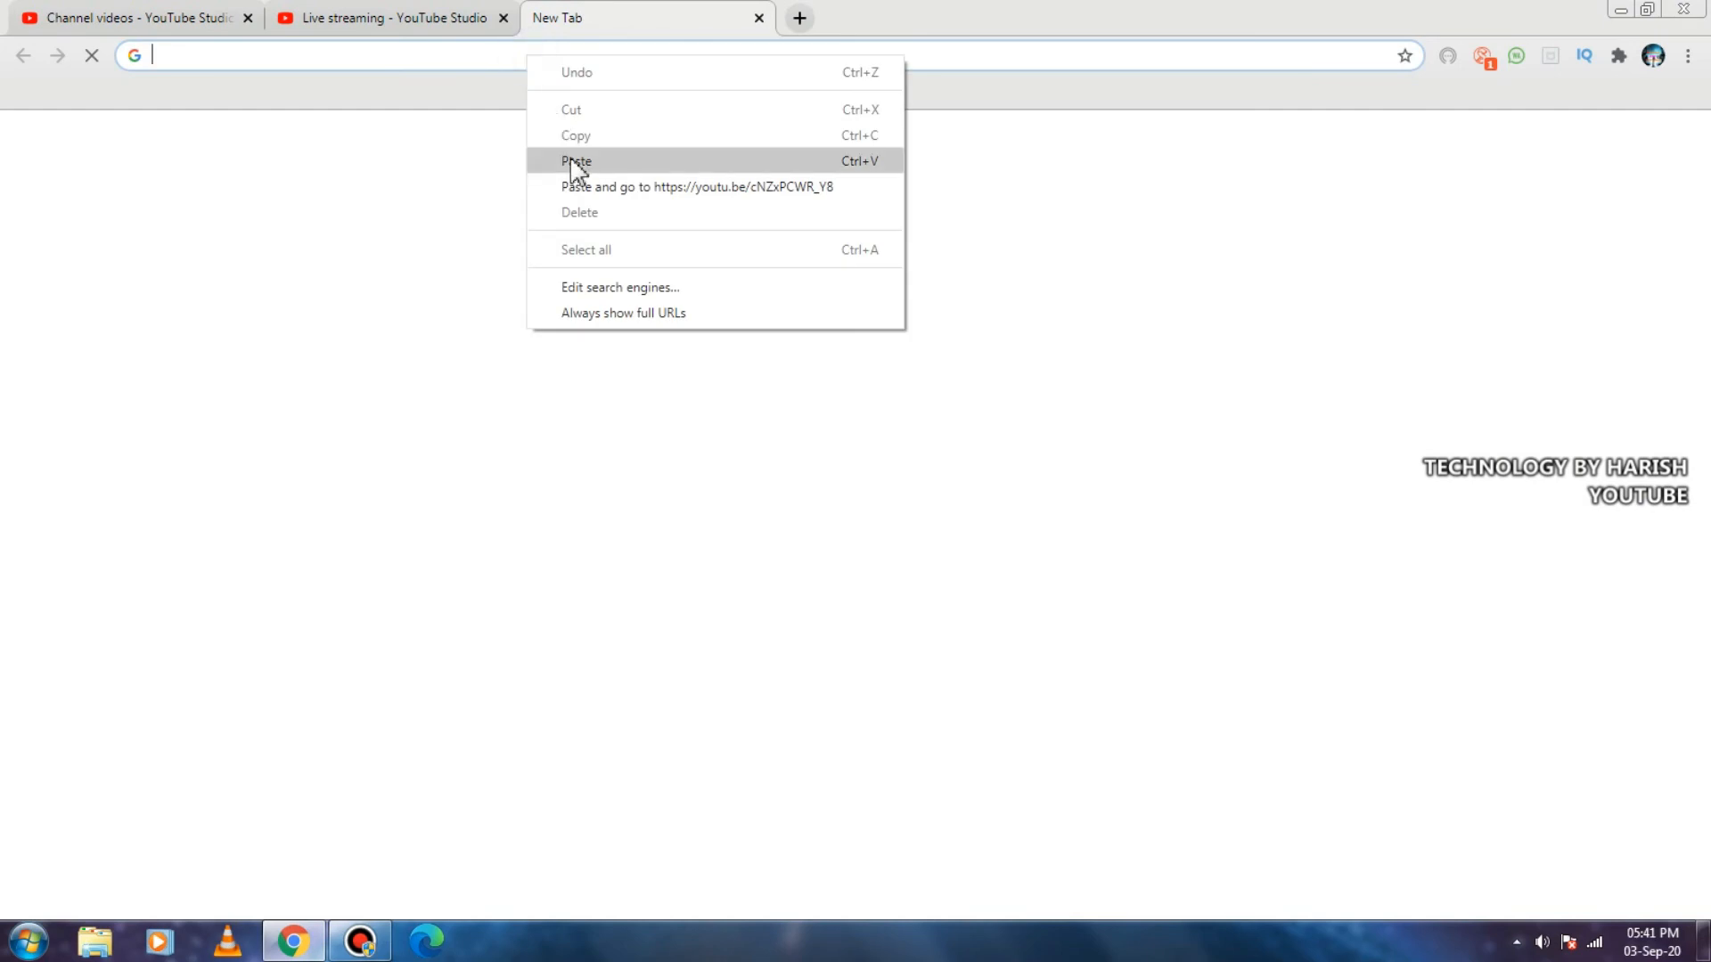
left_click(573, 161)
left_click(416, 94)
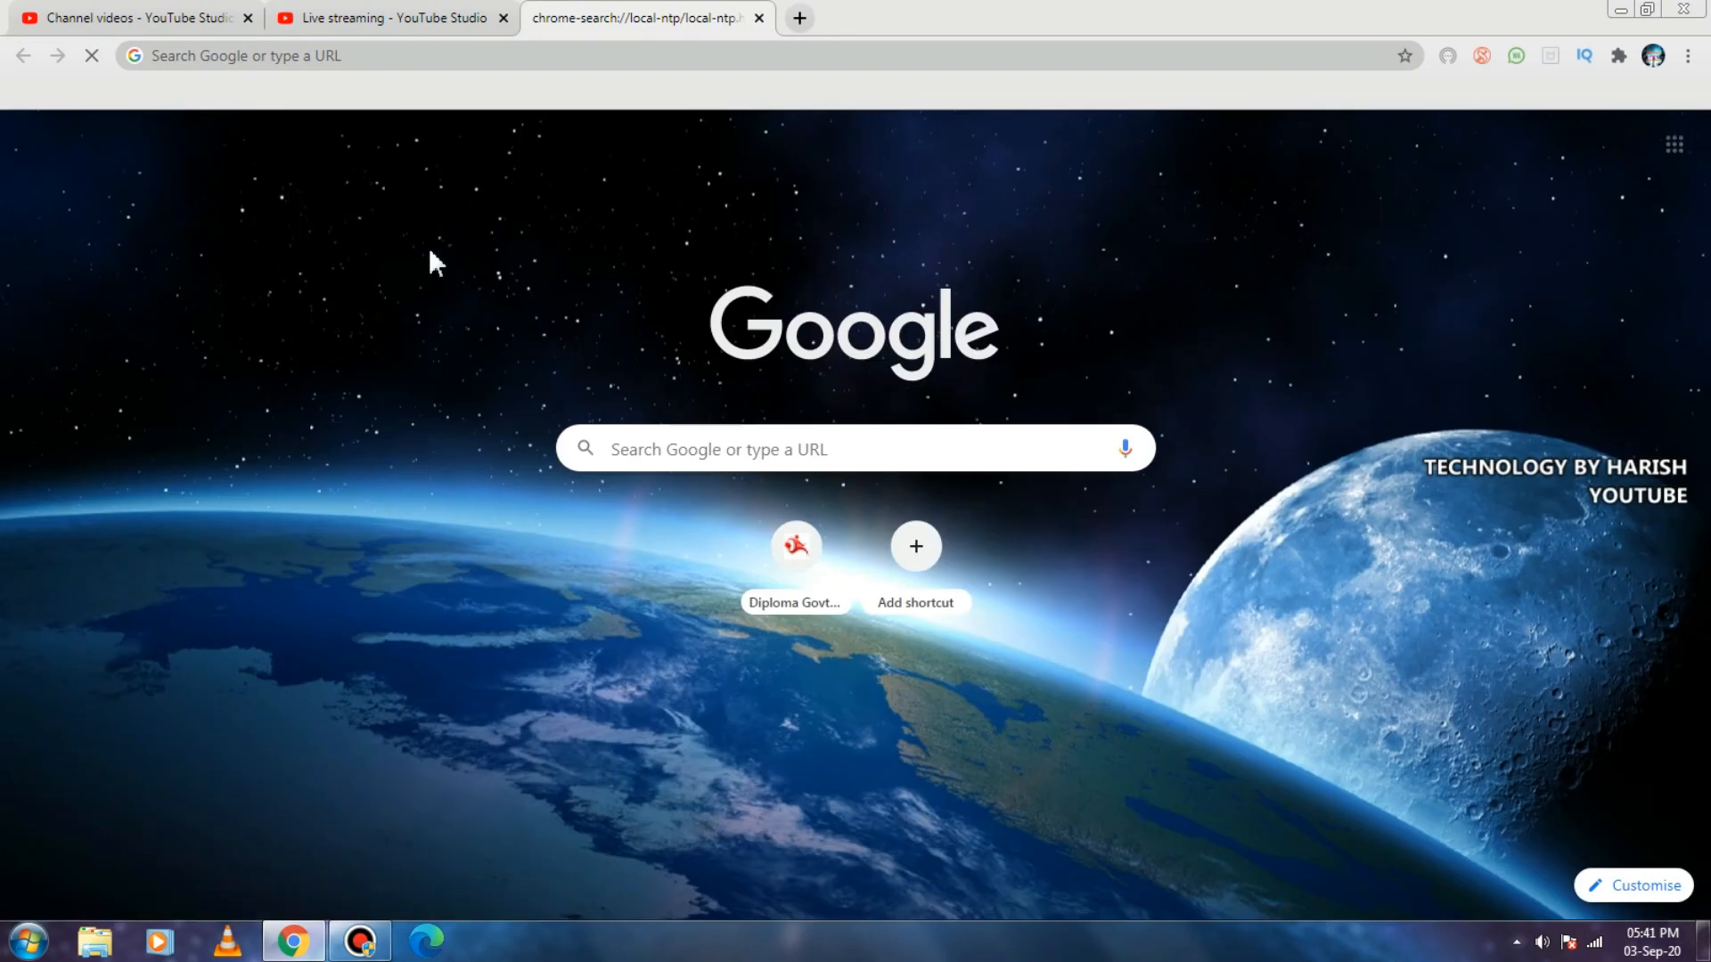
Examine the upcoming stream's watch page, checking the waiting count, scheduled date, countdown and start time.
type("-")
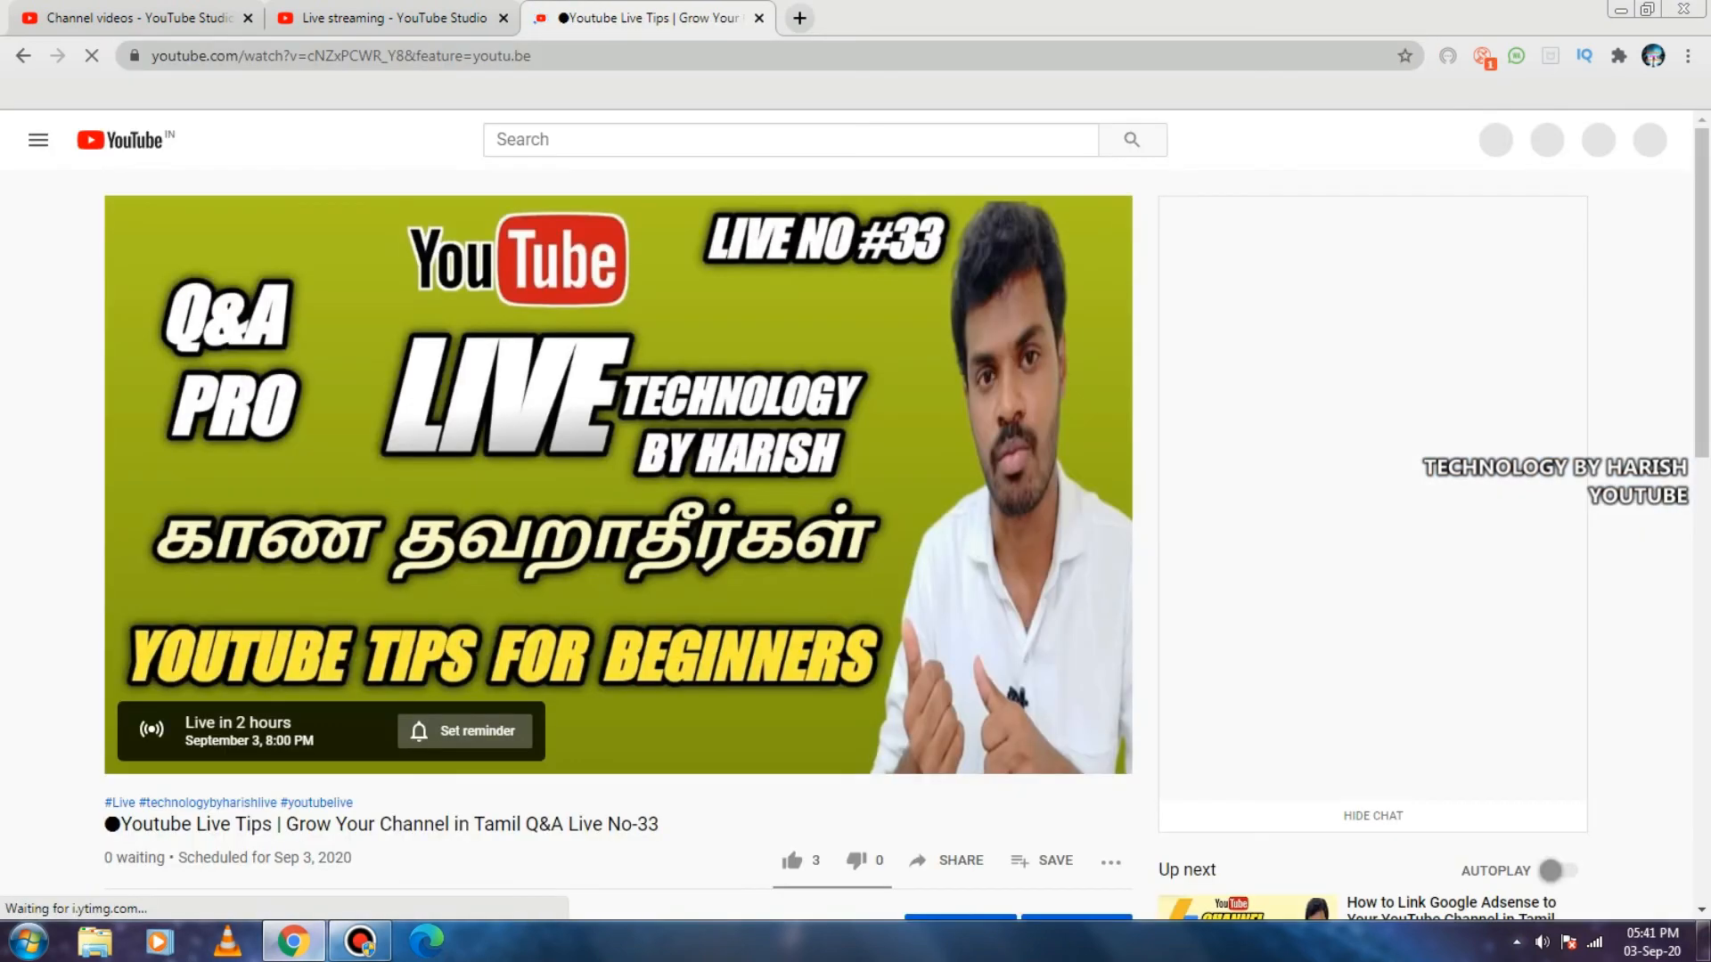
scroll(847, 544, "down", 2)
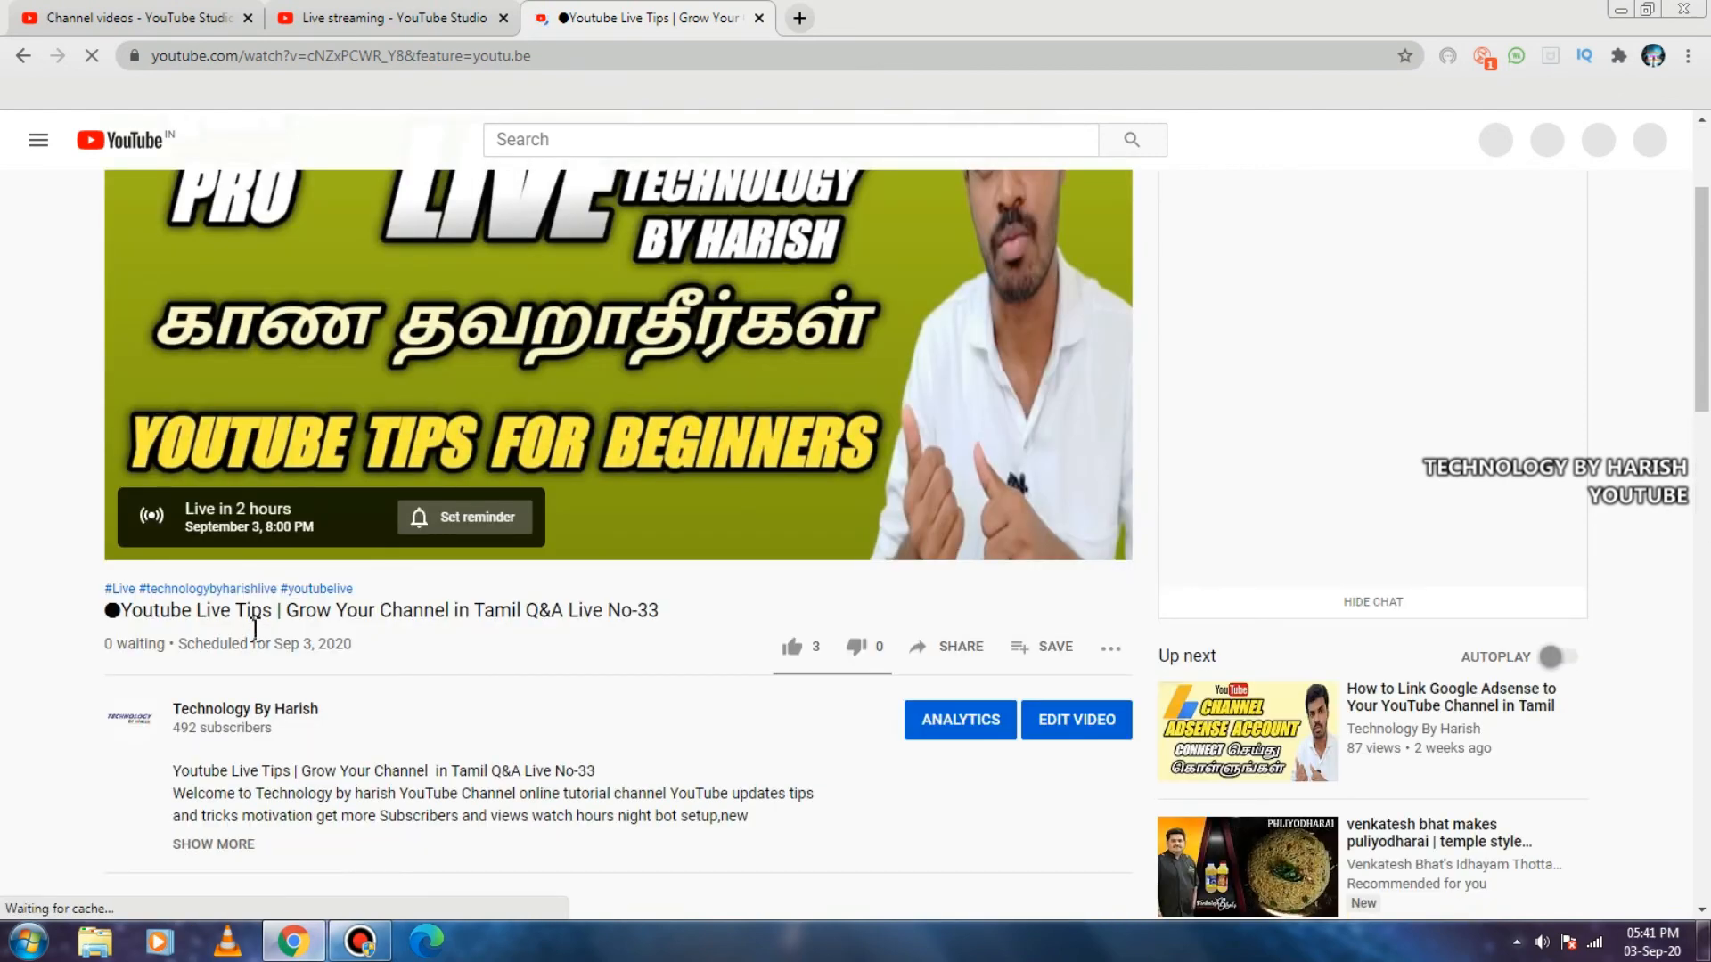
left_click(183, 642)
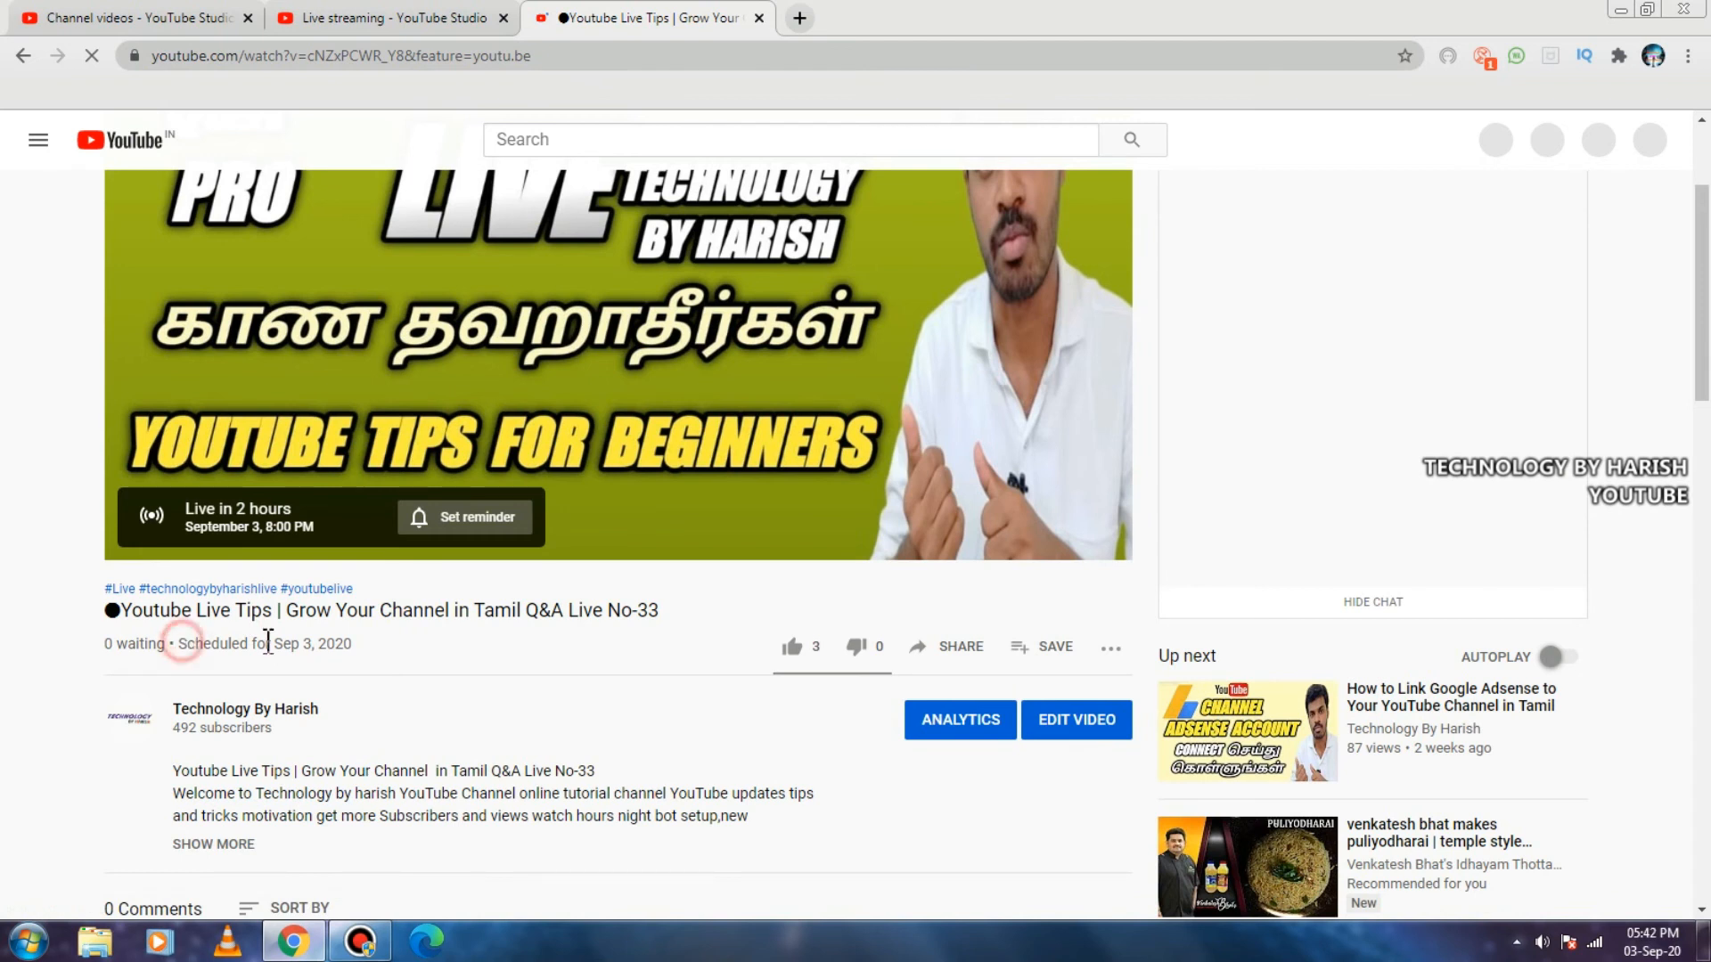
left_click(366, 639)
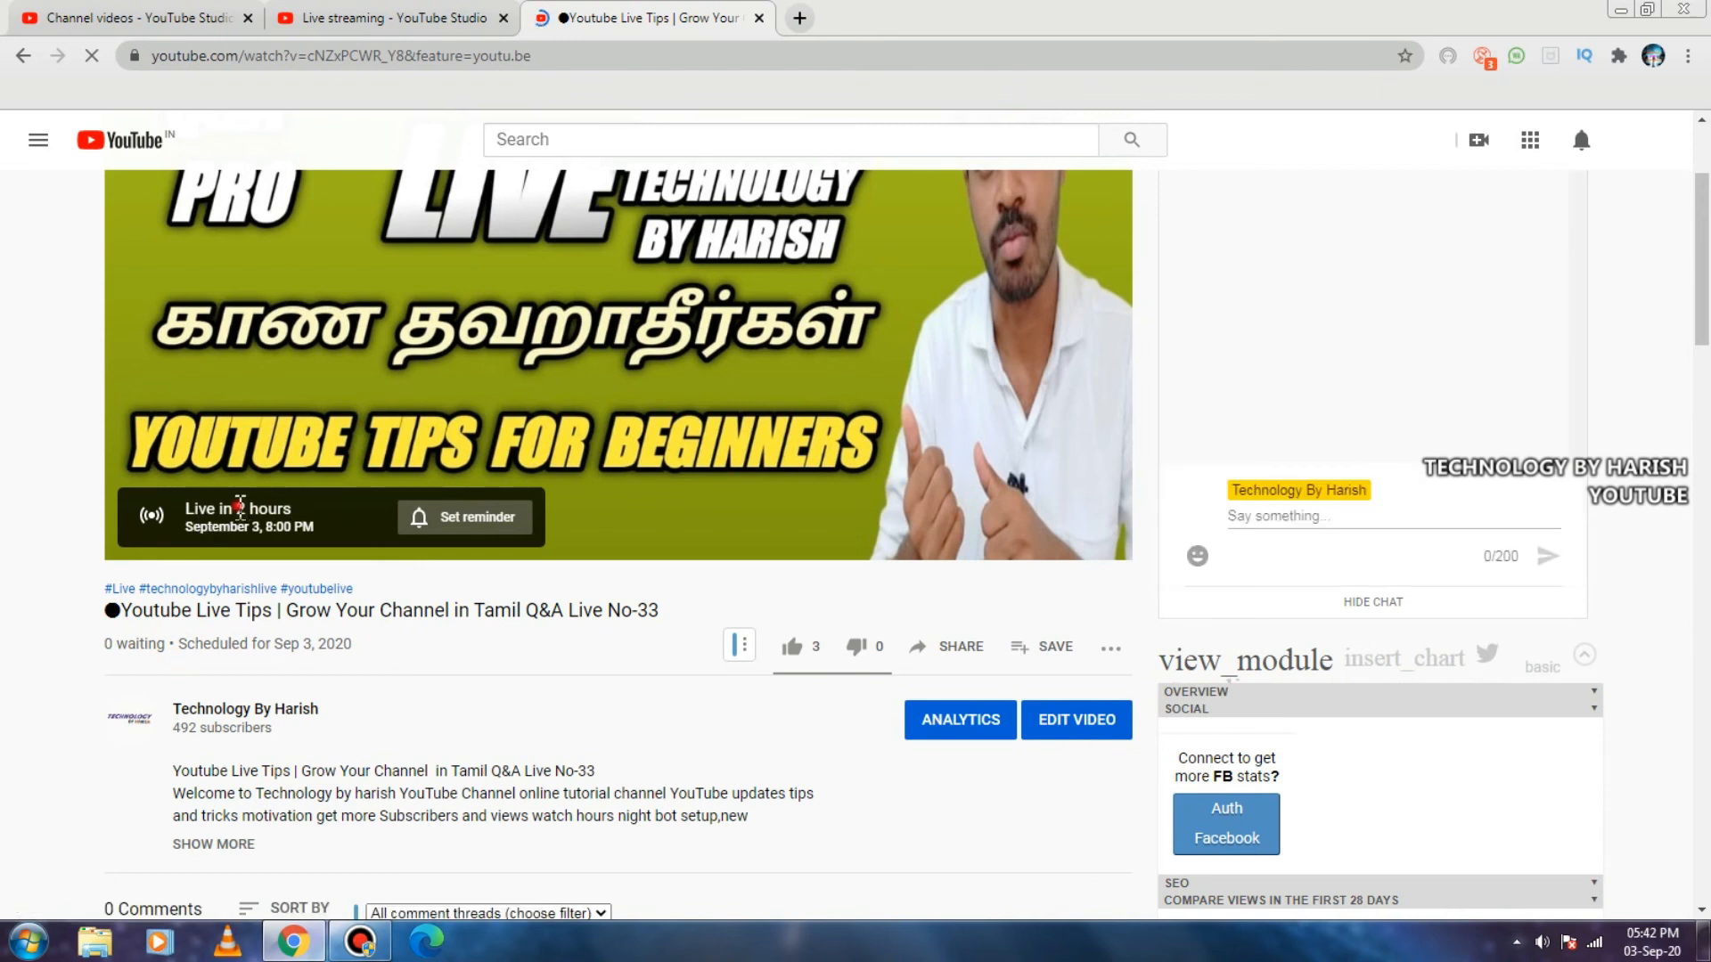
left_click_drag(236, 509, 303, 512)
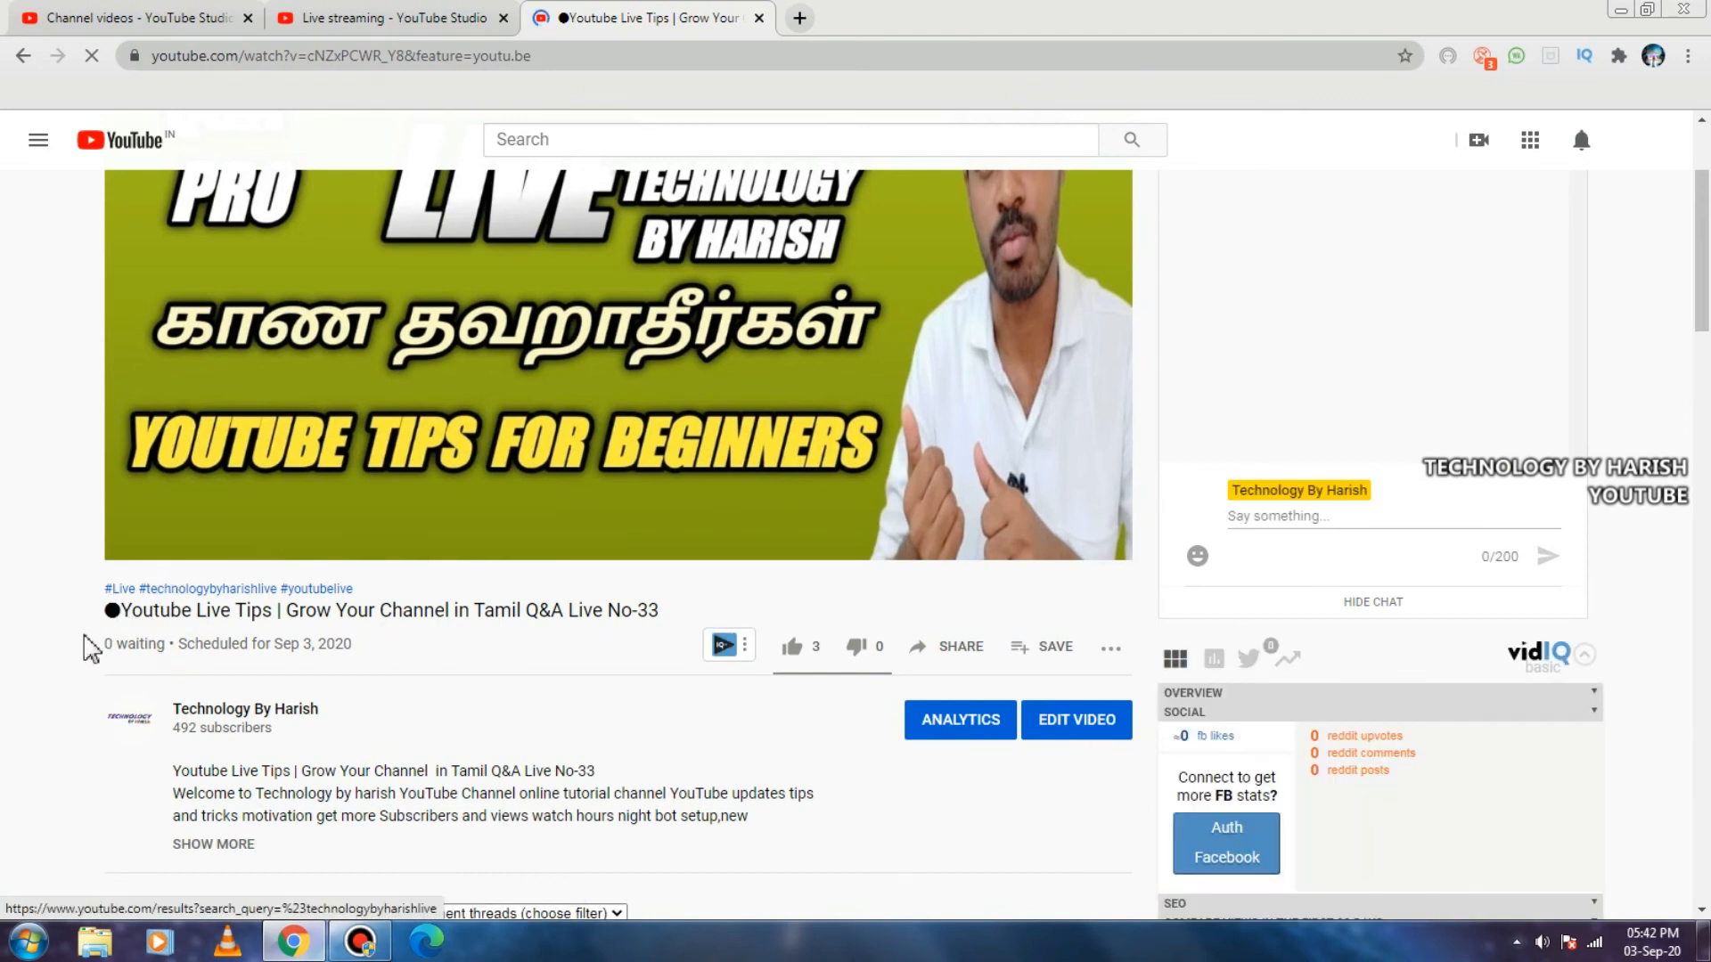
scroll(218, 605, "up", 2)
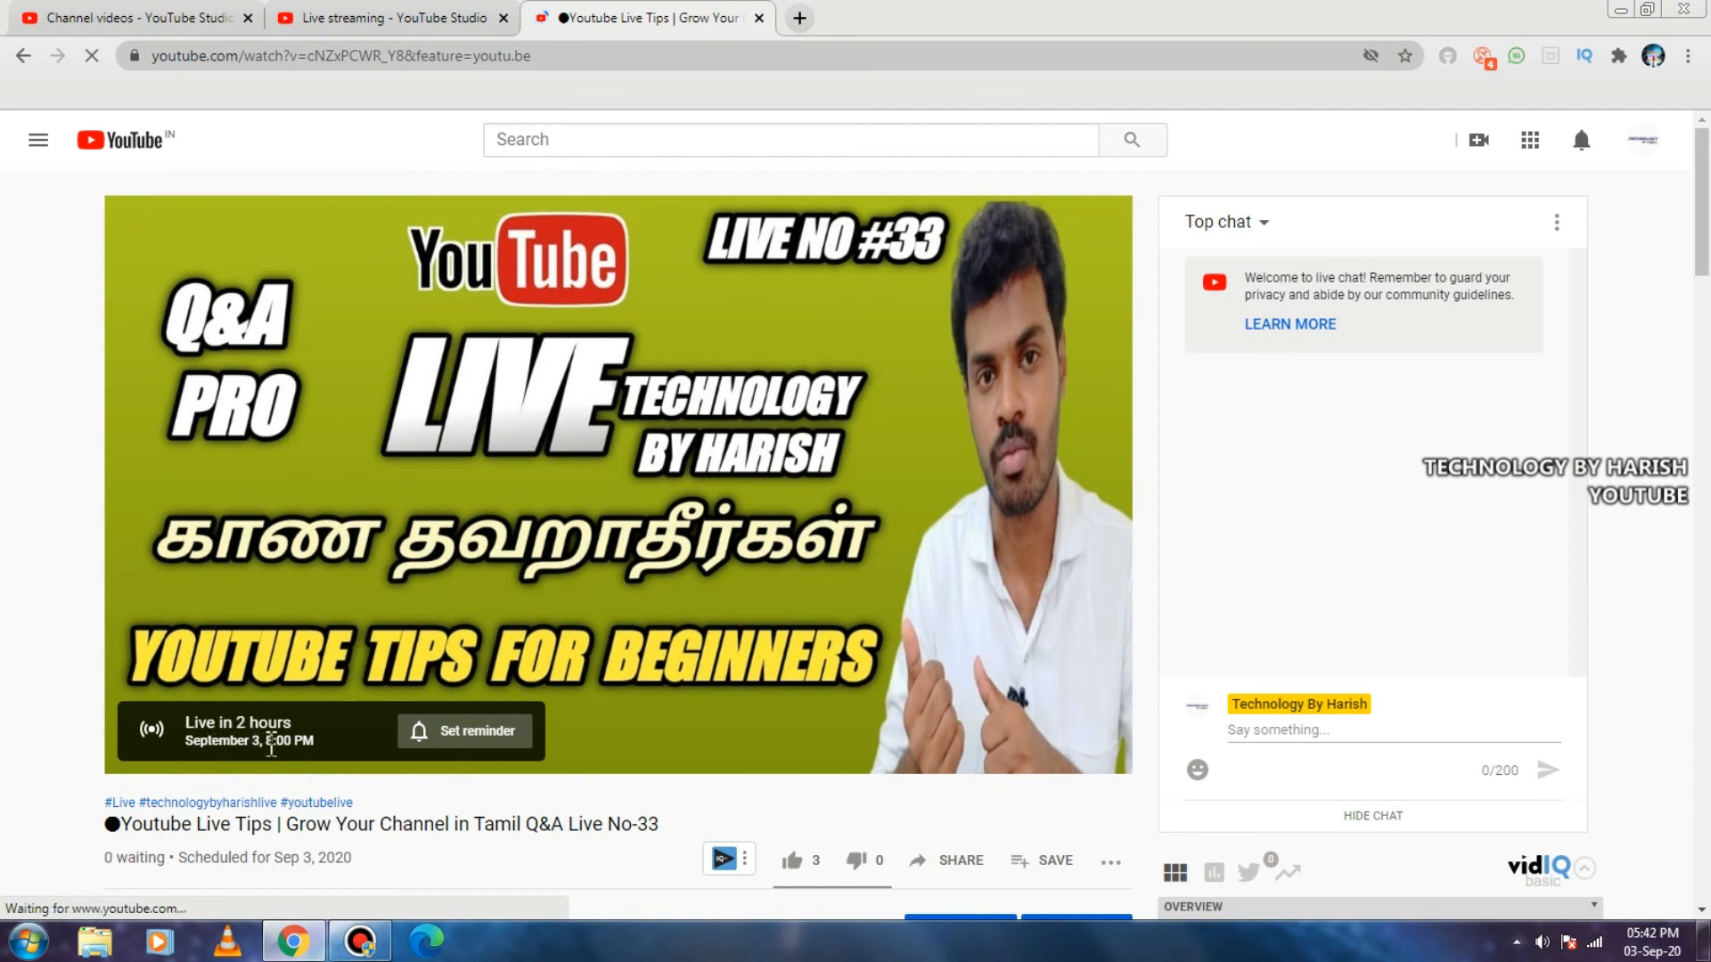
left_click_drag(263, 741, 341, 755)
scroll(390, 577, "down", 2)
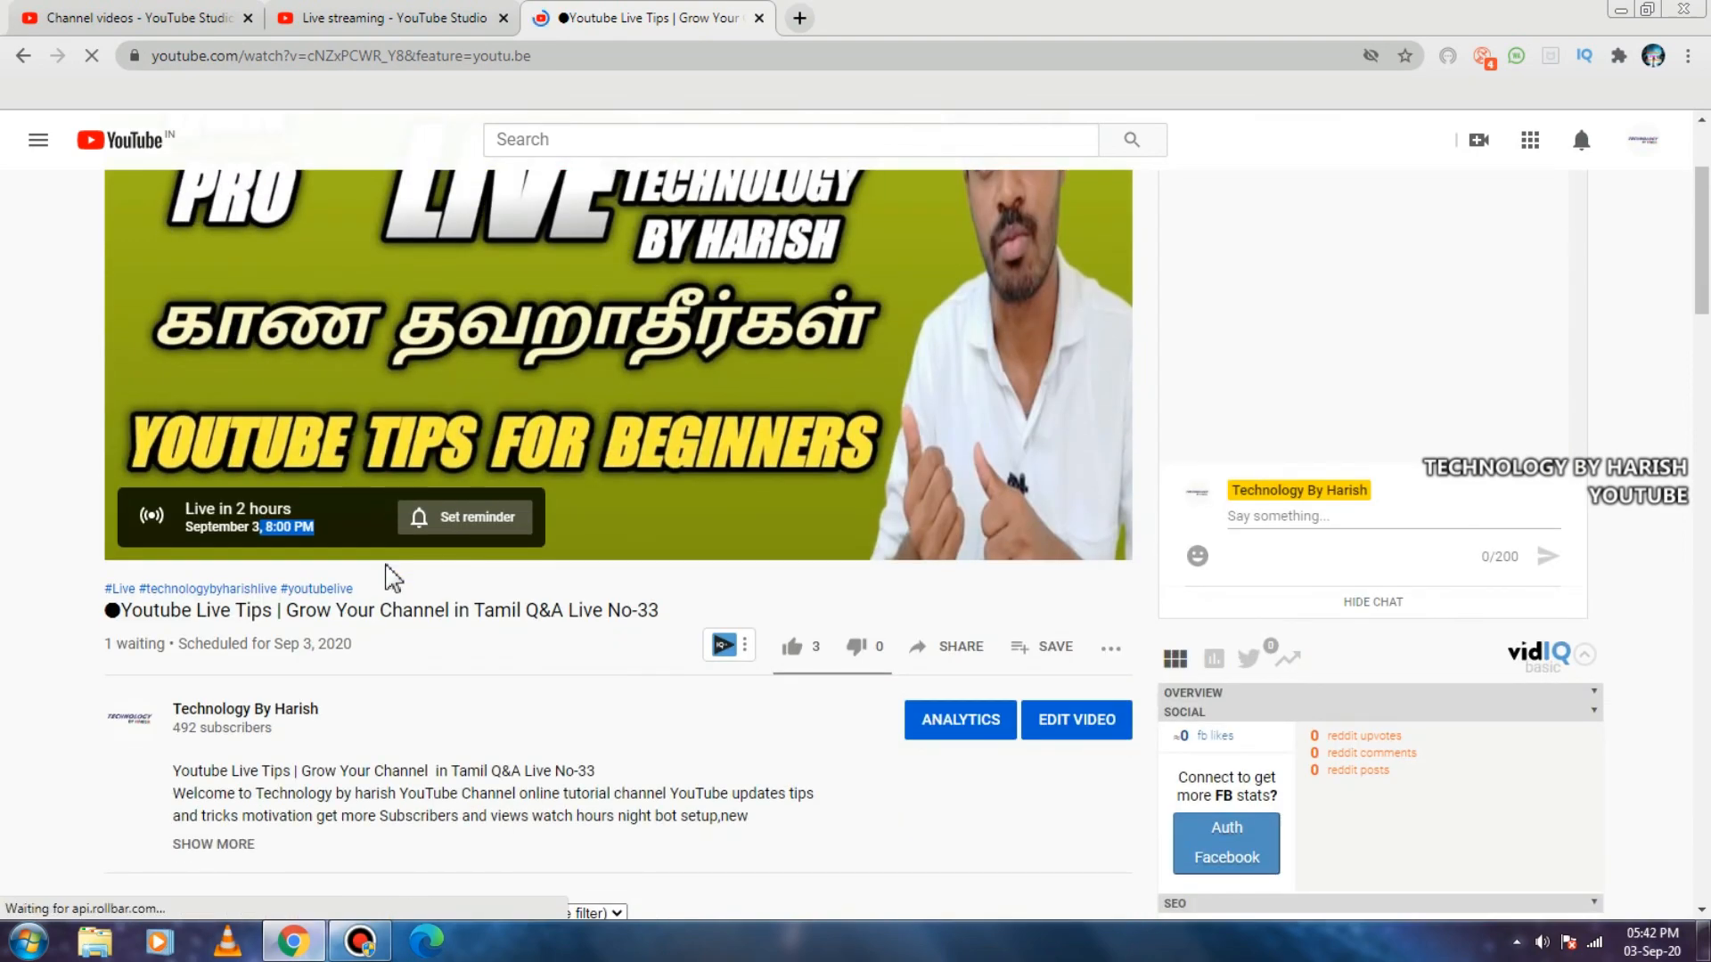